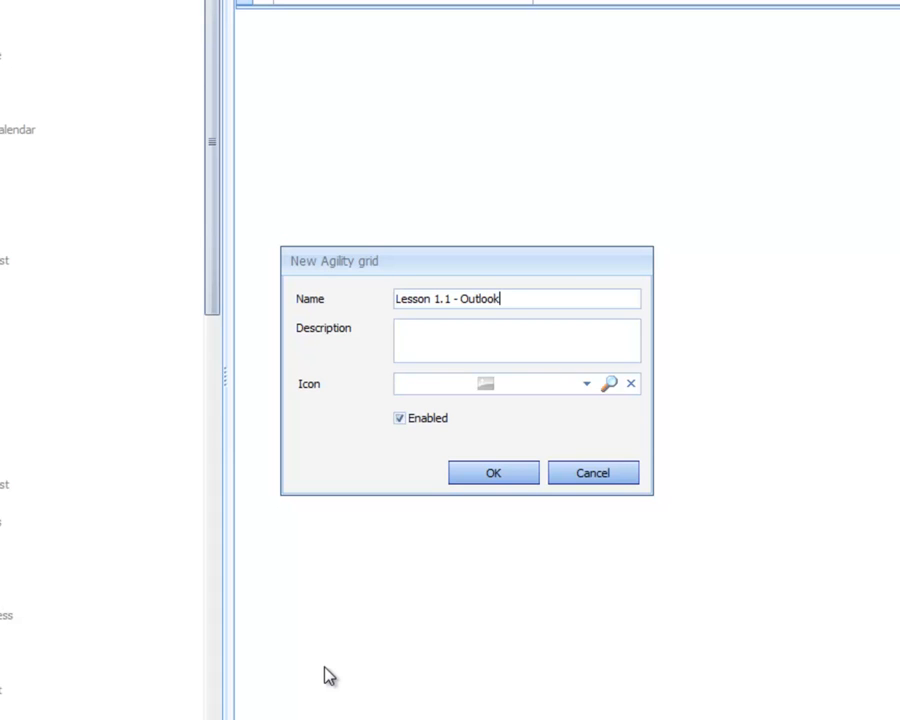
# Name the new Agility grid 'Lesson 1.1 - Outlook Customer Service Orders', describe it as 'Creating Outlook Views', and confirm
pyautogui.write('ustomer Service')
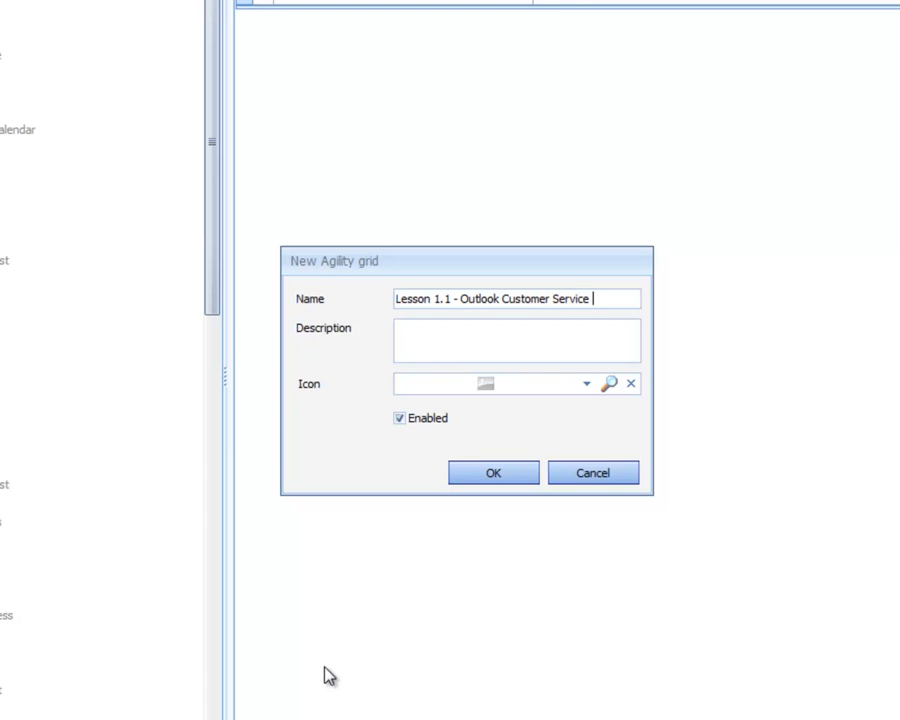
pyautogui.write(' O')
pyautogui.write('Creat')
pyautogui.write('ing Out')
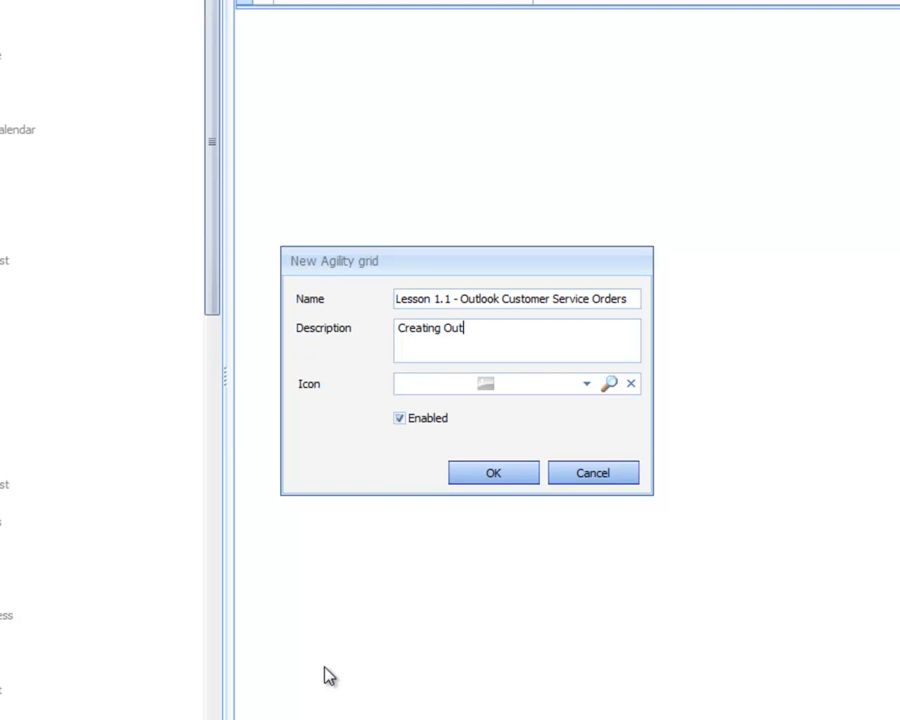
pyautogui.write('look Views')
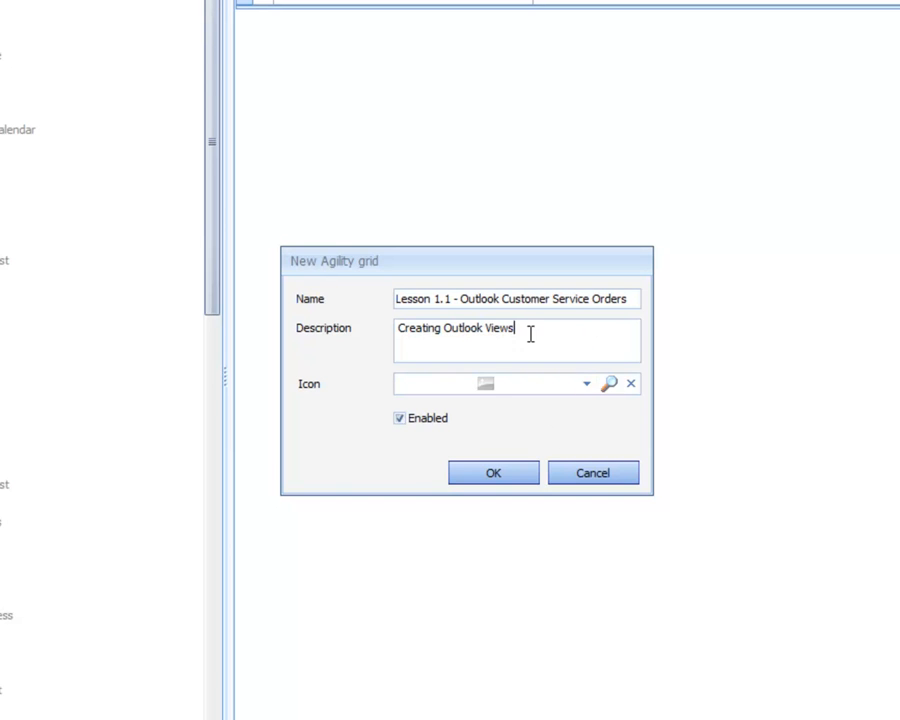
pyautogui.click(506, 478)
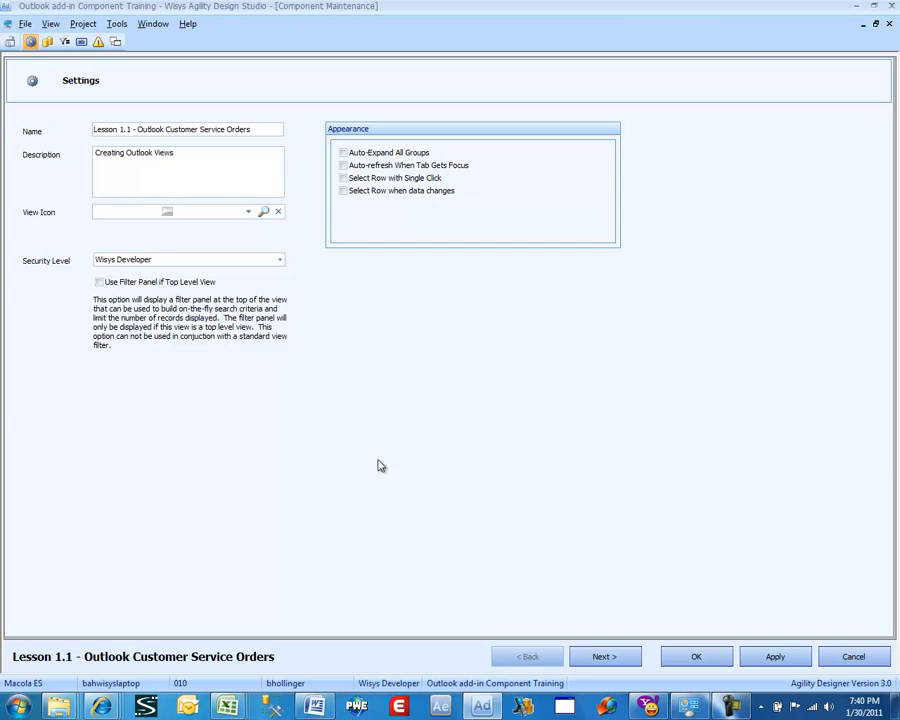
# Advance to the SQL statement page and add the oeordhdr_wv view as the query's source table
pyautogui.click(600, 658)
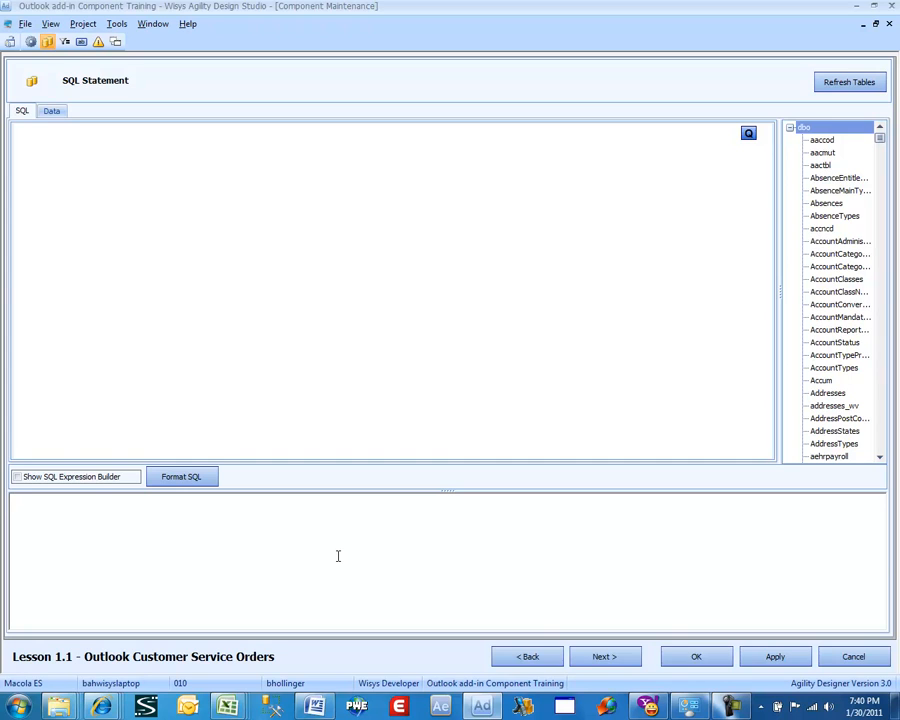
pyautogui.click(827, 280)
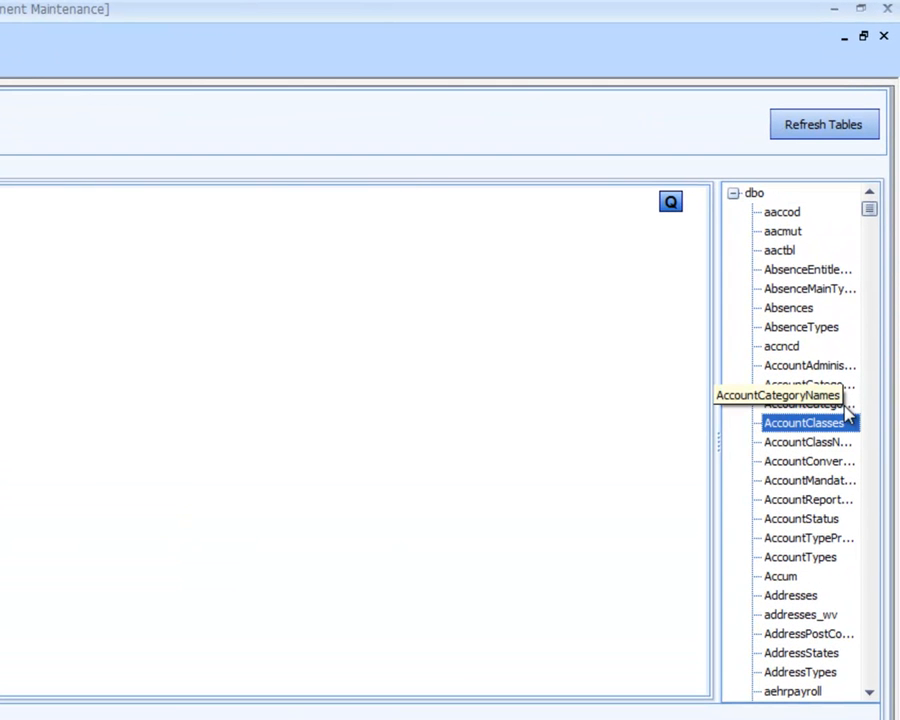
pyautogui.write('oeordh')
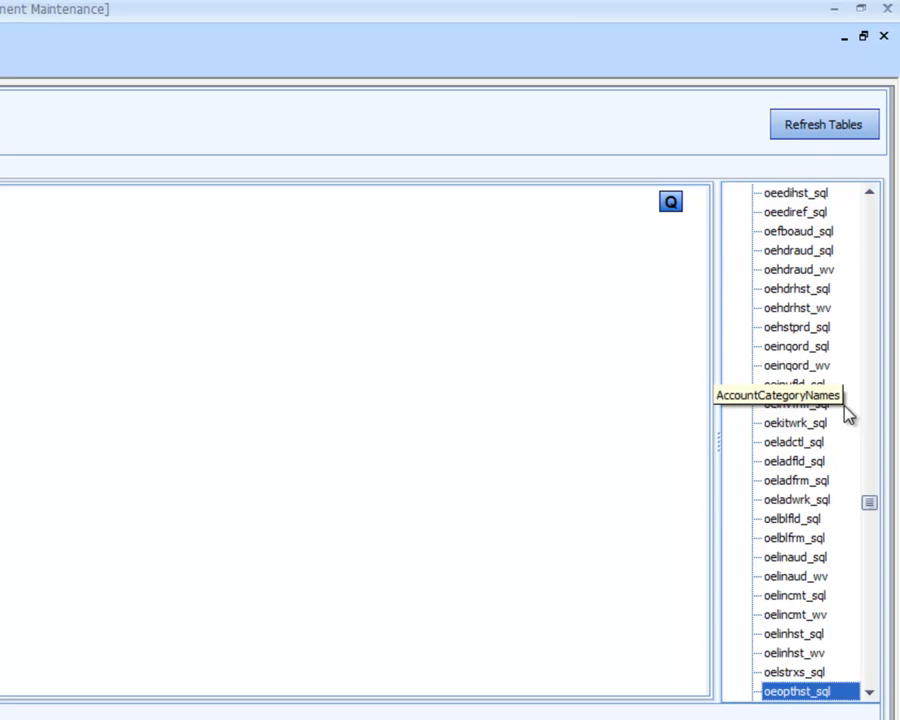
pyautogui.press('Down')
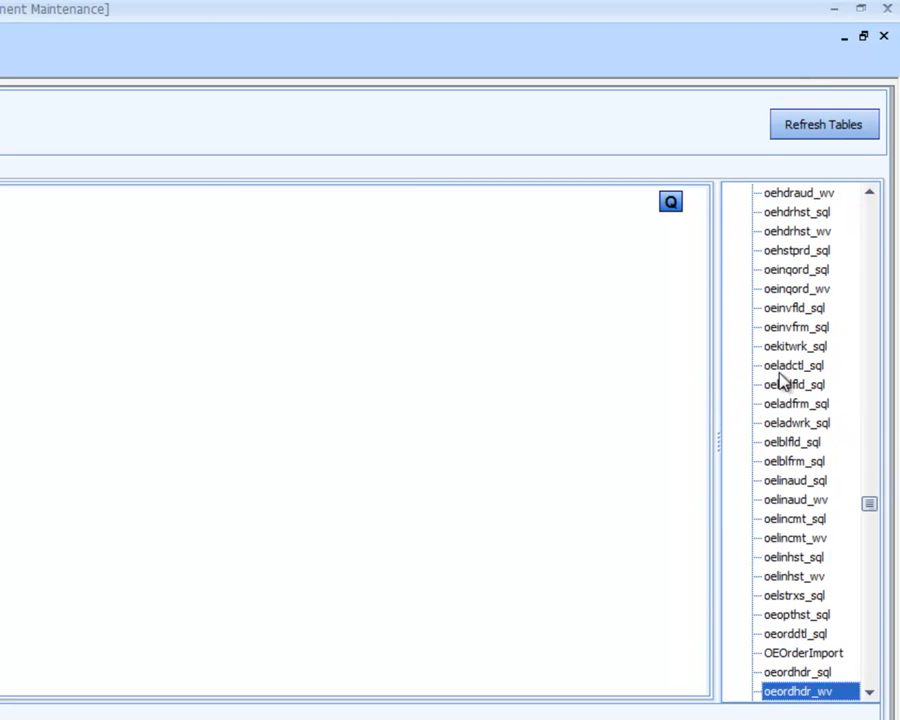
pyautogui.doubleClick(796, 692)
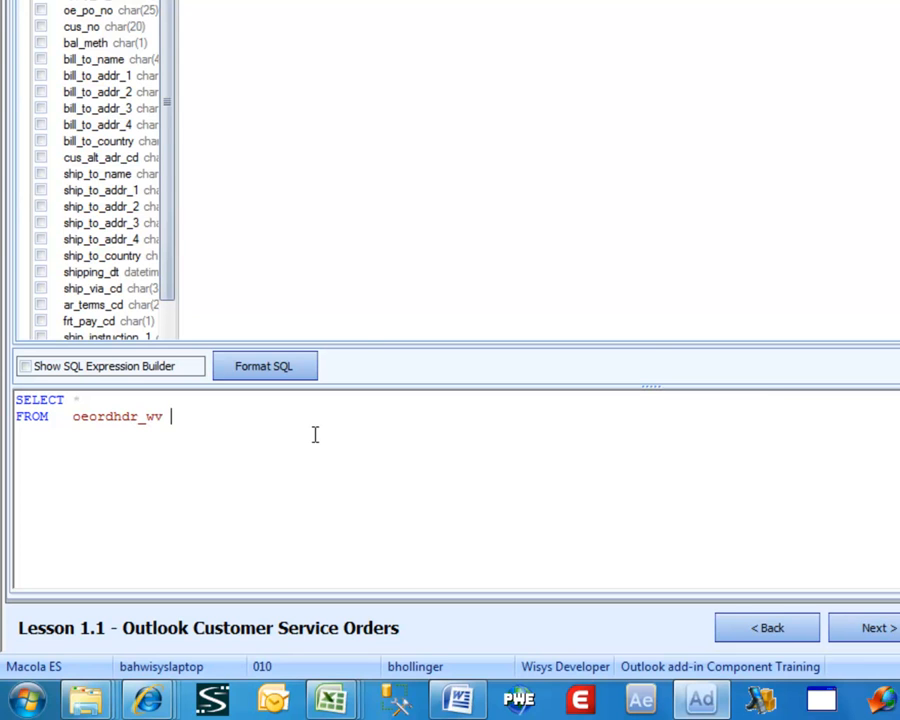
pyautogui.write('us_no = @Cus')
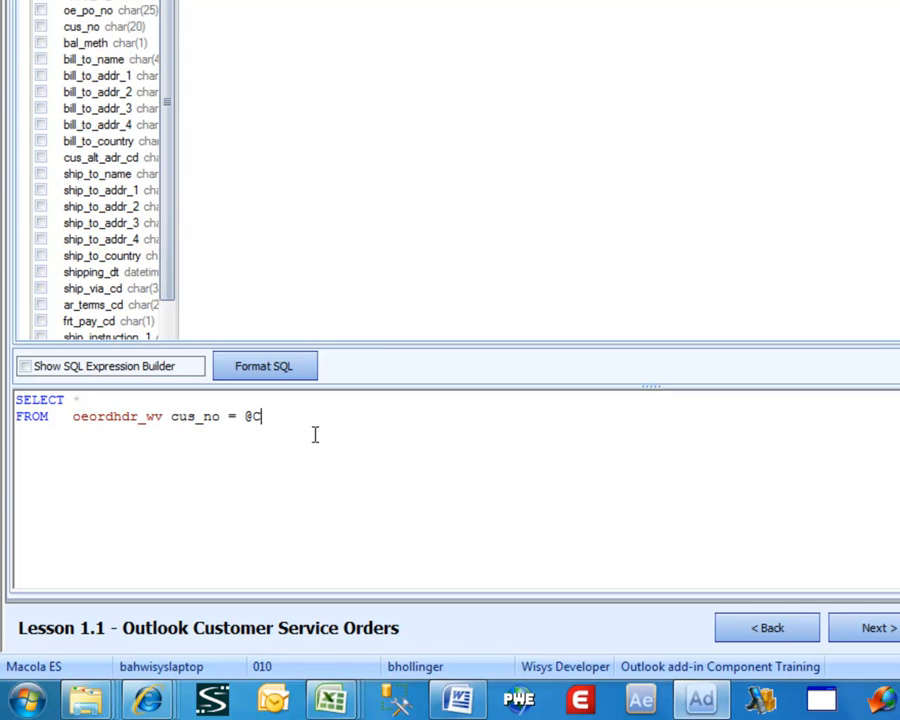
pyautogui.write('No')
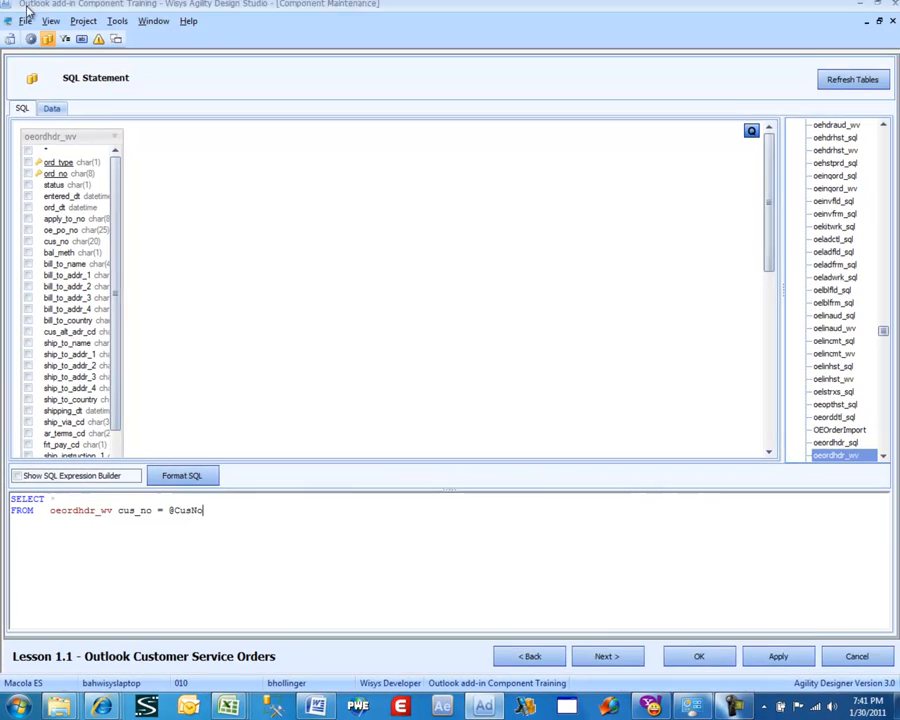
pyautogui.click(233, 193)
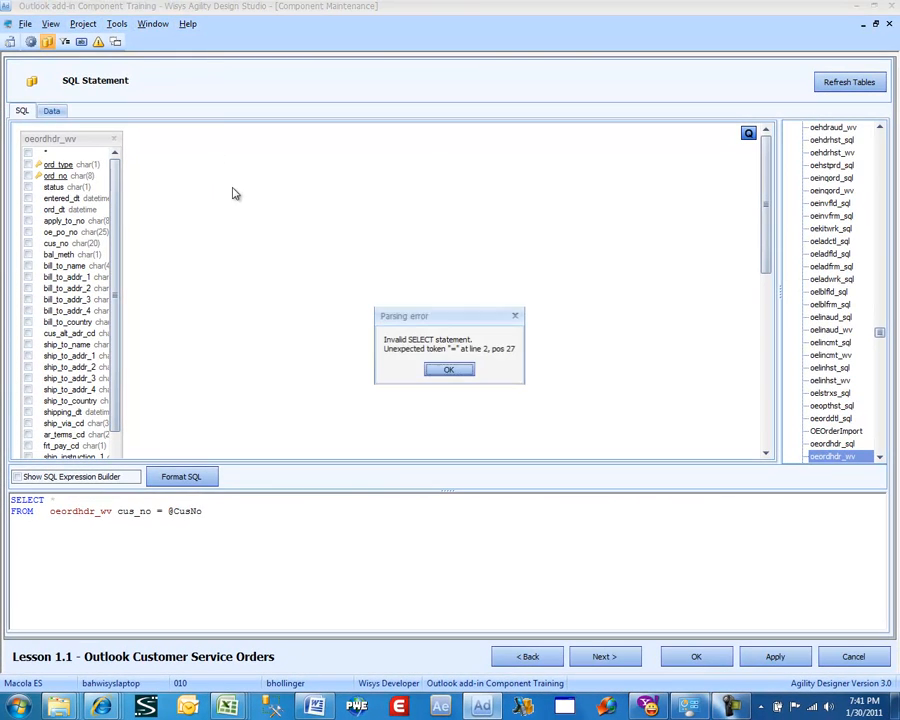
pyautogui.click(447, 368)
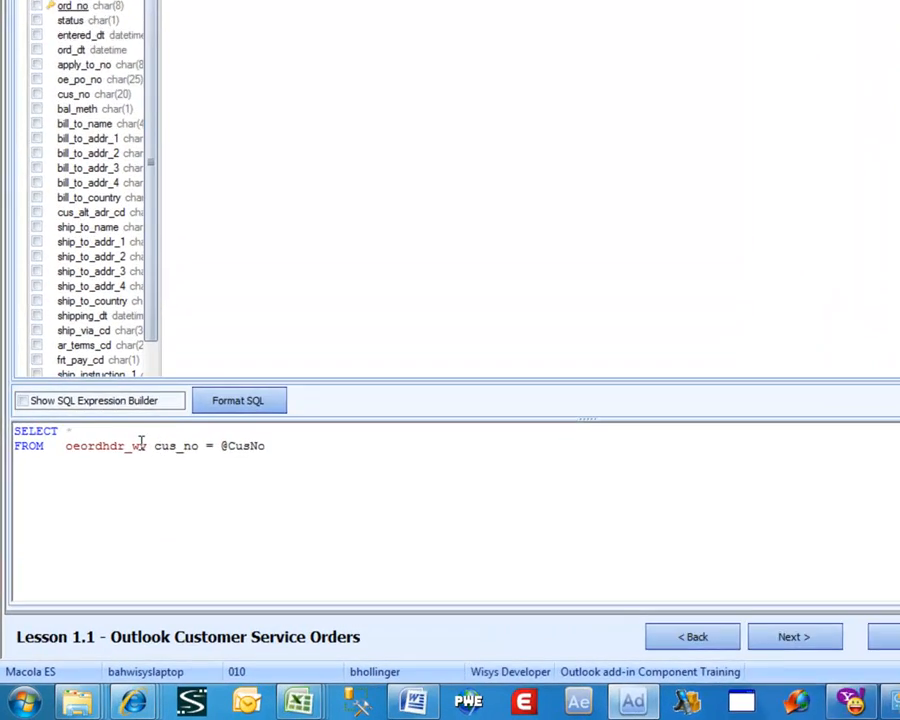
pyautogui.click(117, 511)
pyautogui.write('w')
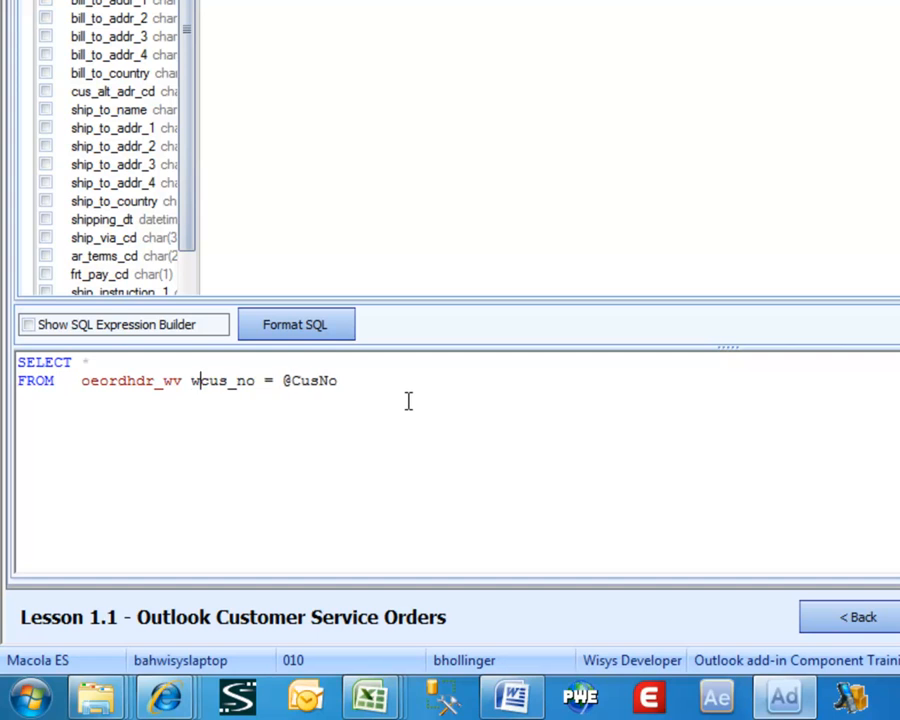
pyautogui.write('here')
pyautogui.click(177, 299)
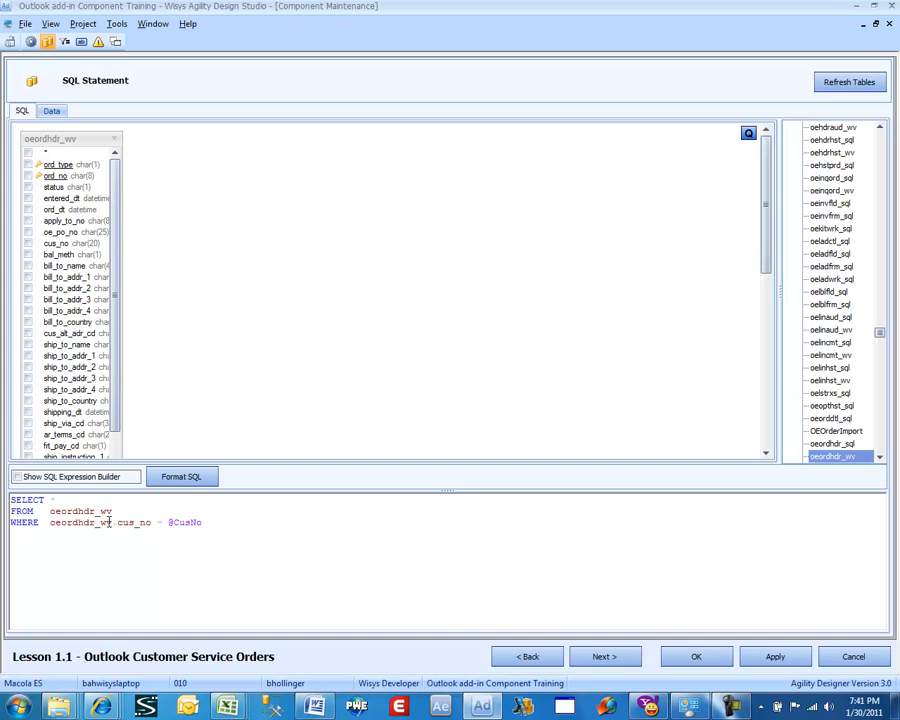
pyautogui.click(600, 657)
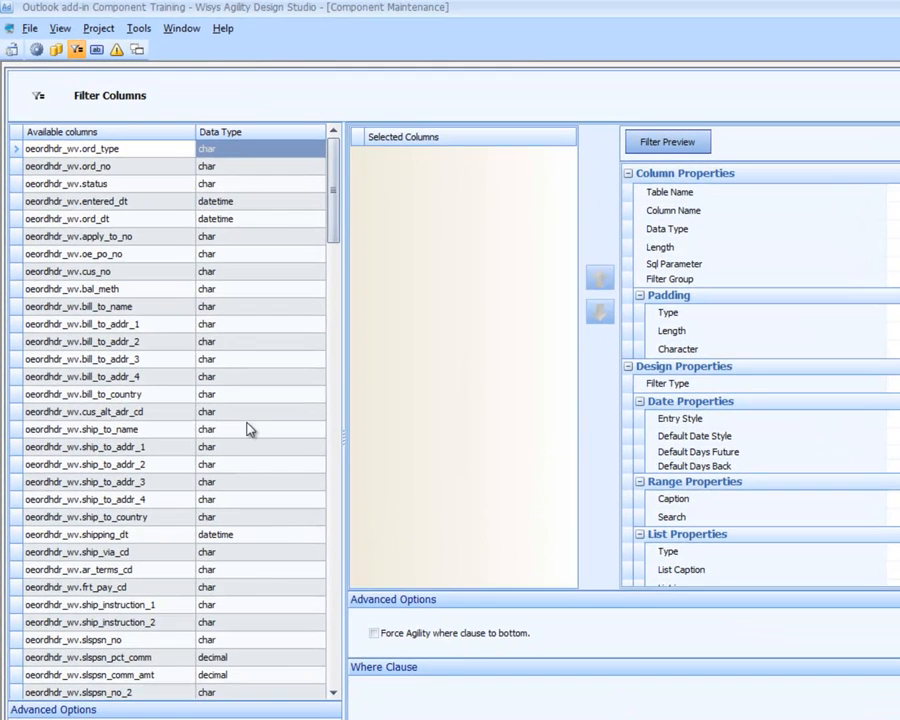
pyautogui.moveTo(338, 224); pyautogui.dragTo(307, 683)
pyautogui.doubleClick(197, 676)
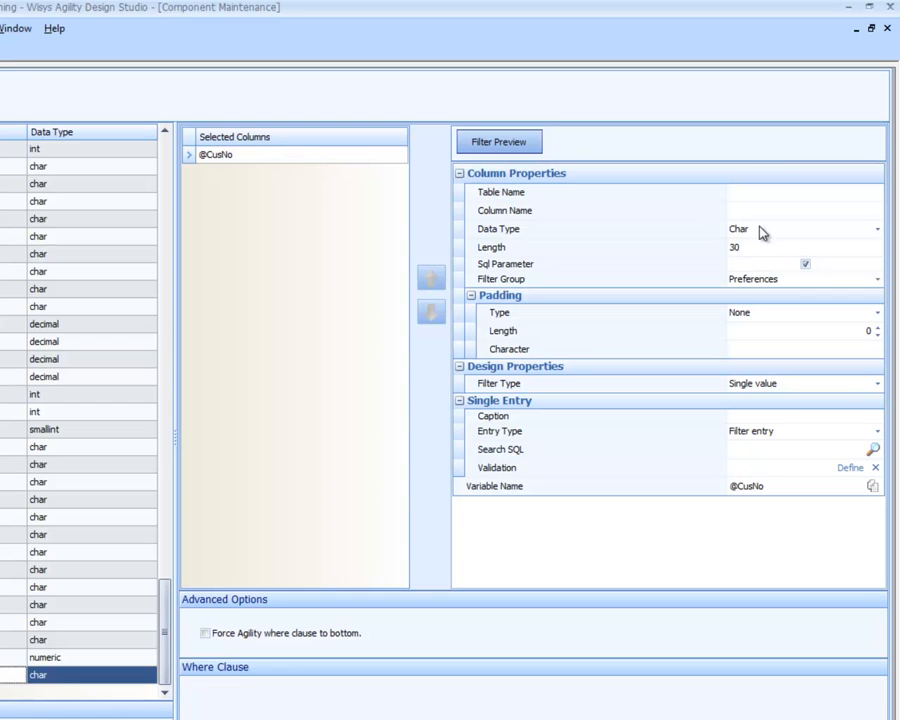
pyautogui.click(760, 231)
pyautogui.click(875, 326)
pyautogui.click(875, 326)
pyautogui.click(875, 326)
pyautogui.click(875, 326)
pyautogui.click(875, 326)
pyautogui.click(875, 326)
pyautogui.click(875, 326)
pyautogui.click(842, 313)
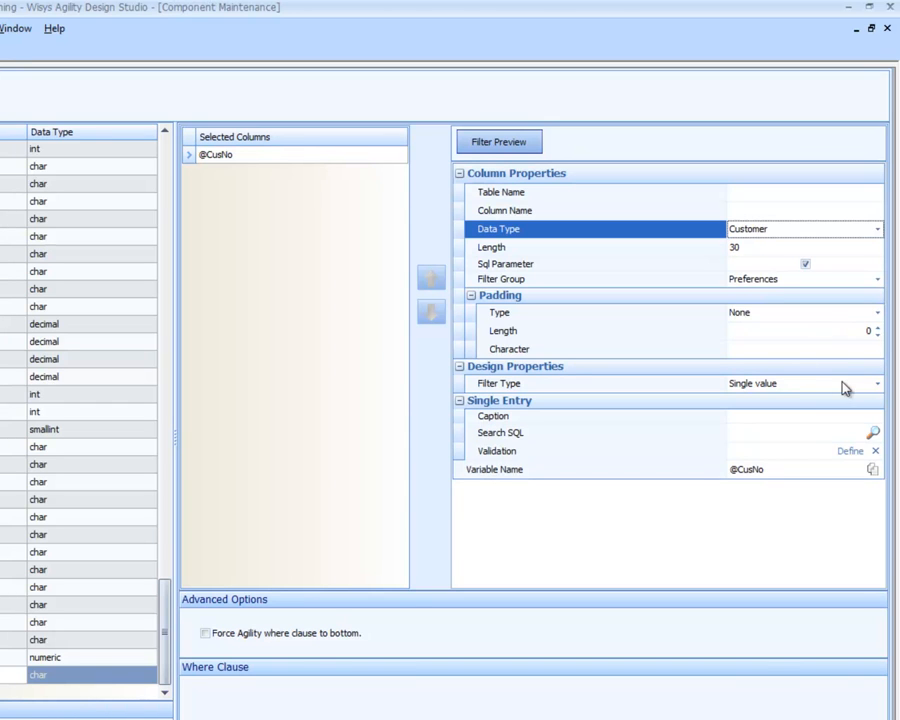
pyautogui.click(756, 419)
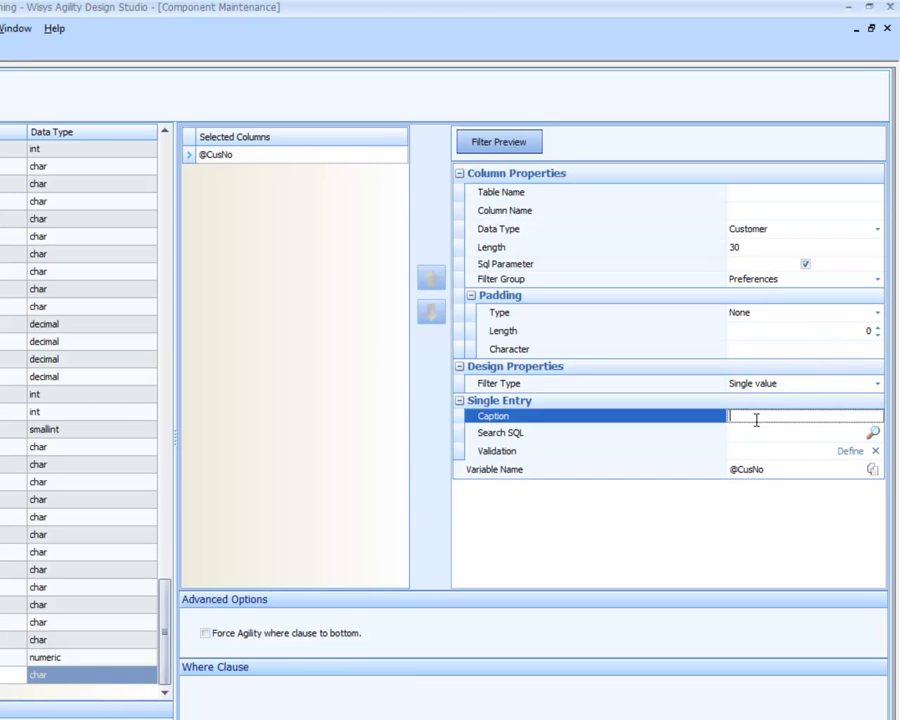
pyautogui.write('Customer')
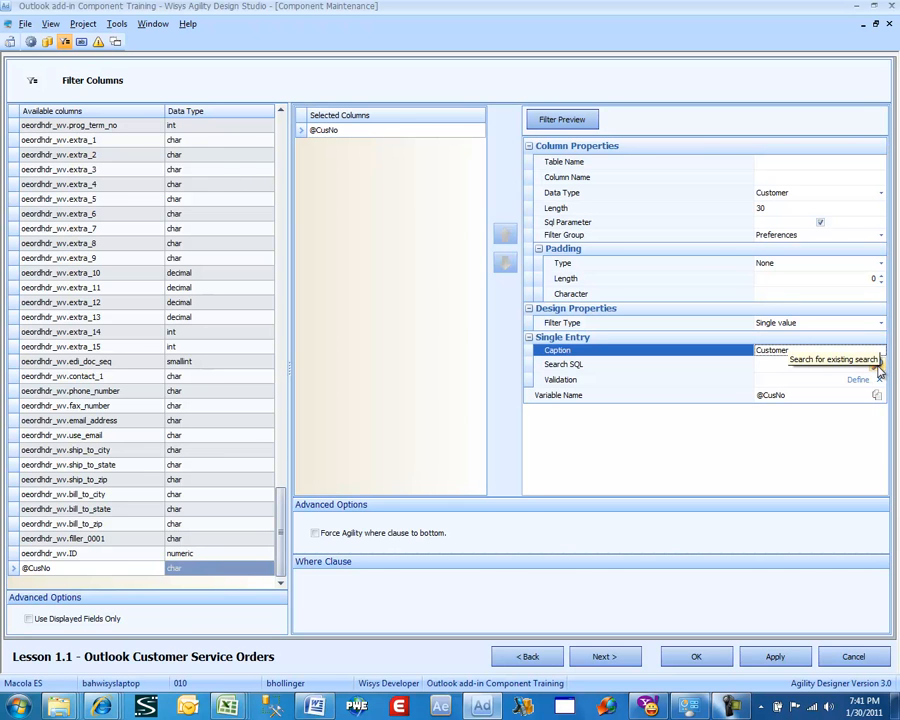
# Set the filter's Search SQL to the AR-CUSTOMER search, found by filtering search names for 'ar-'
pyautogui.click(878, 366)
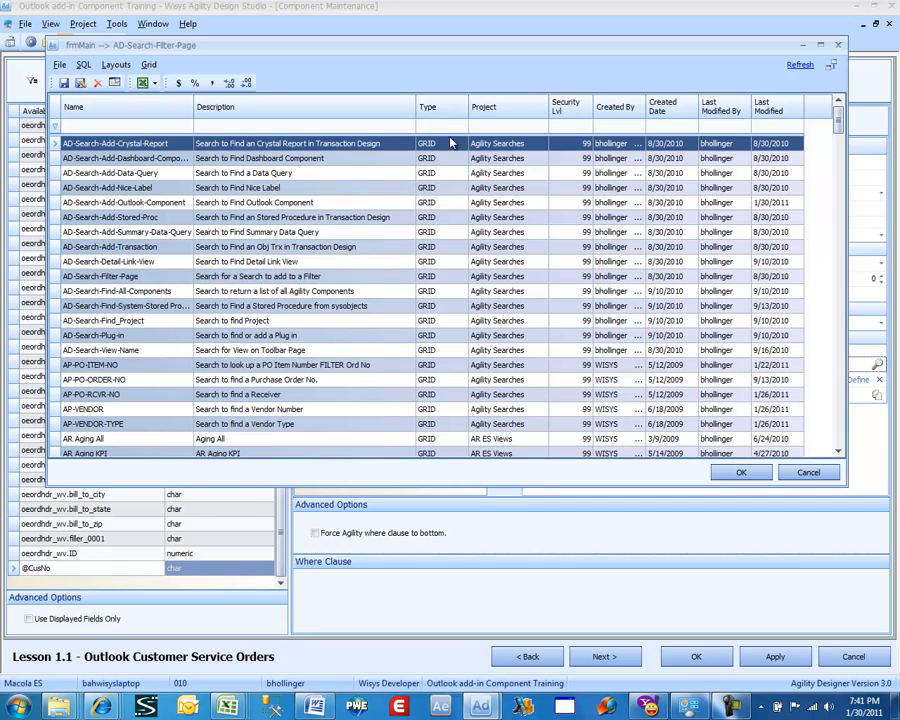
pyautogui.click(131, 126)
pyautogui.write('ar-')
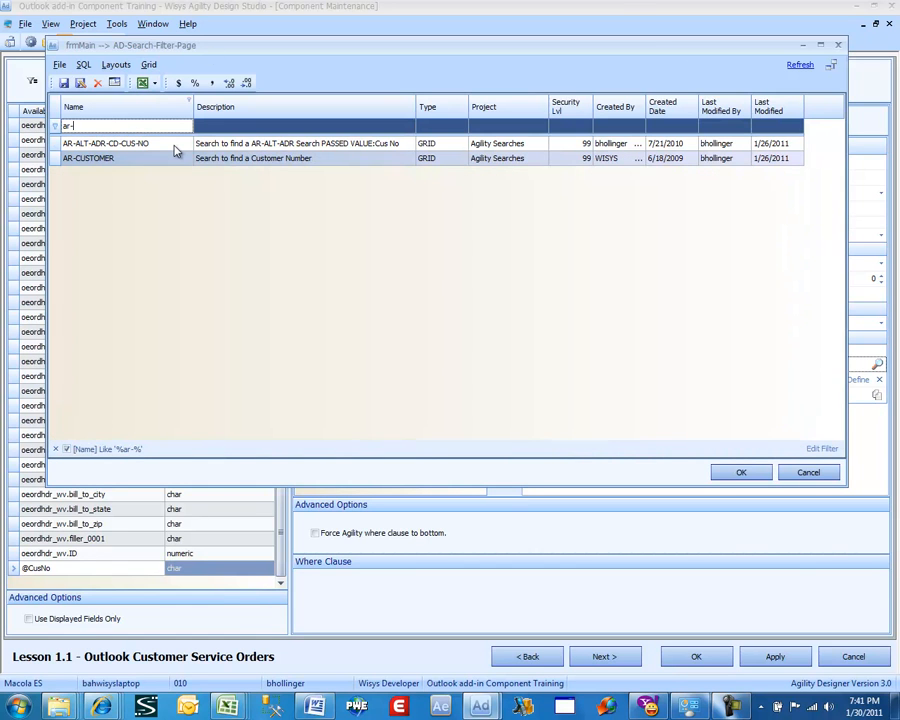
pyautogui.click(170, 159)
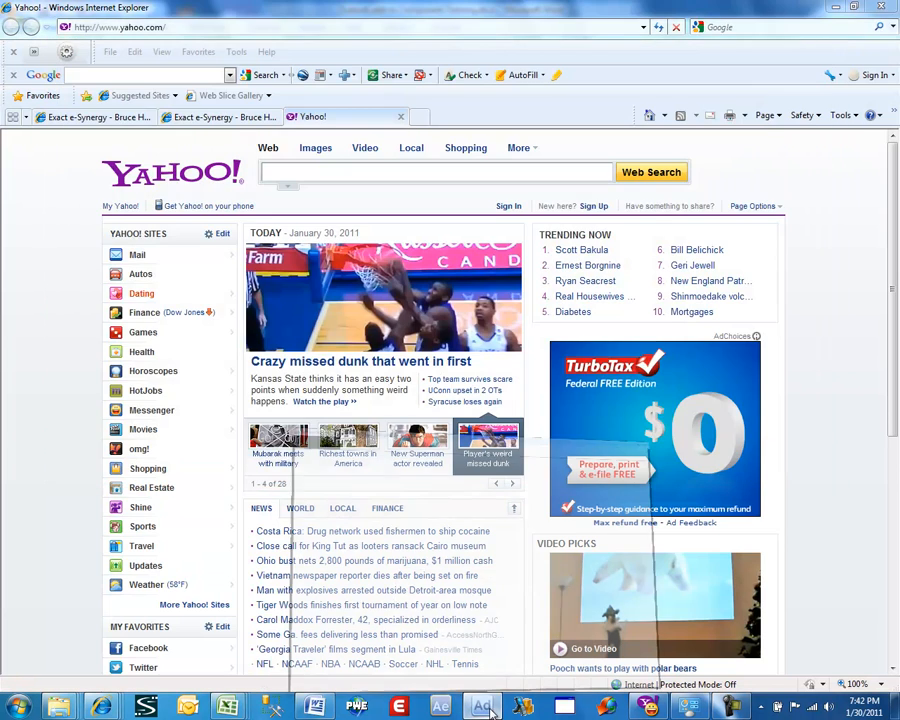
pyautogui.click(486, 708)
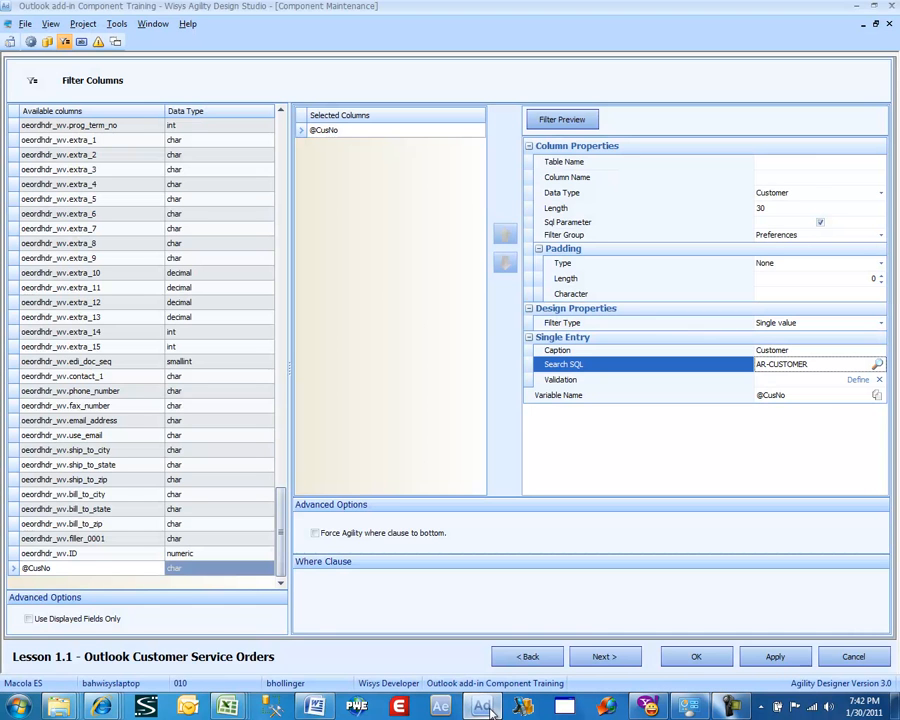
# Advance to the Buttons page and add a new button
pyautogui.click(603, 657)
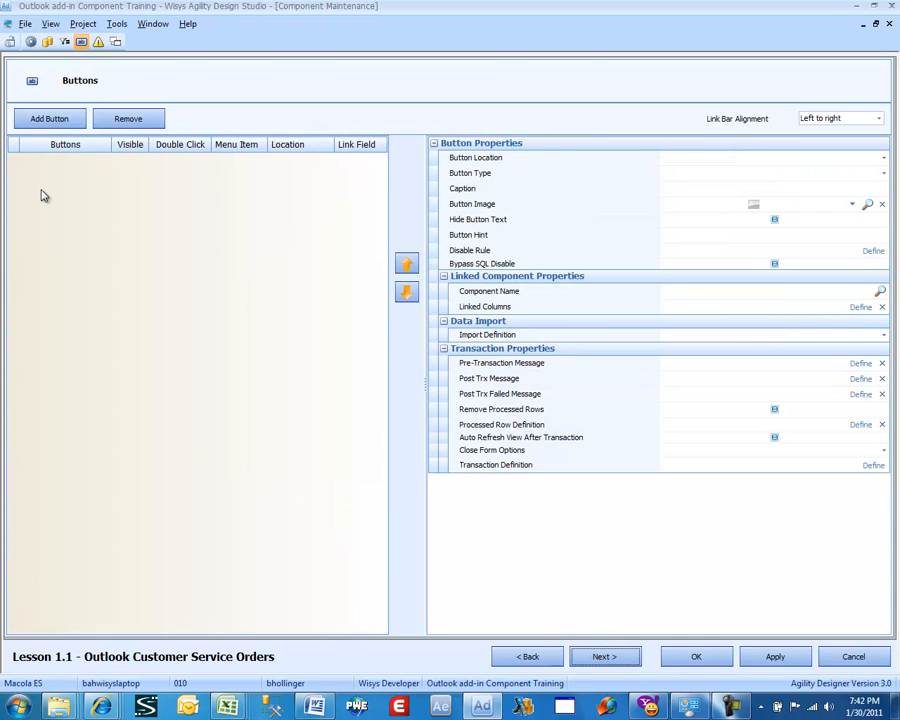
pyautogui.click(47, 120)
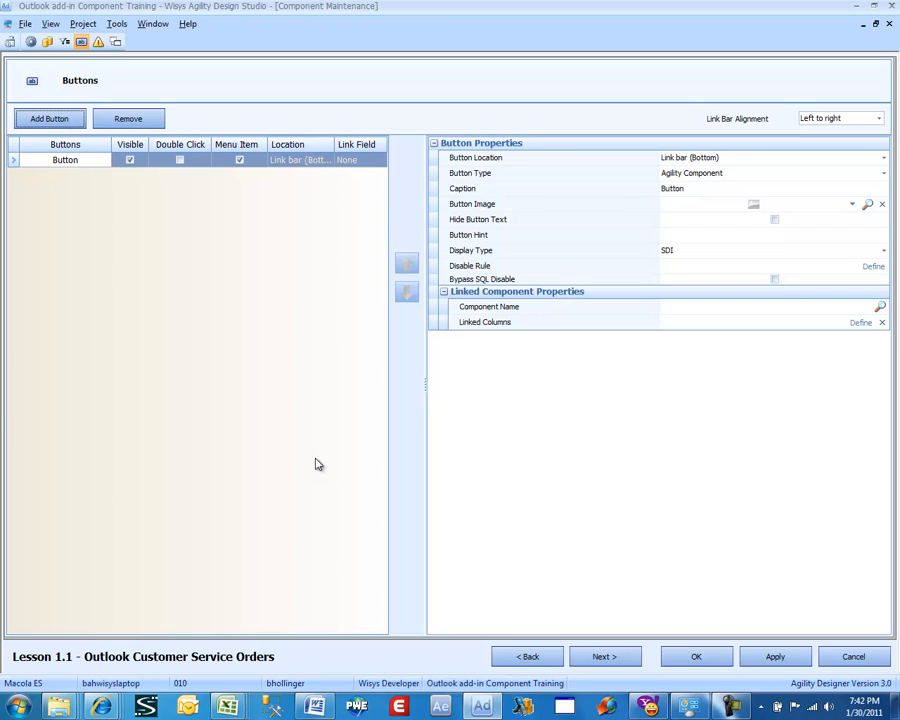
# Switch to Agility Explorer, log into database 010, and open the IM Inventory Master List view
pyautogui.click(441, 707)
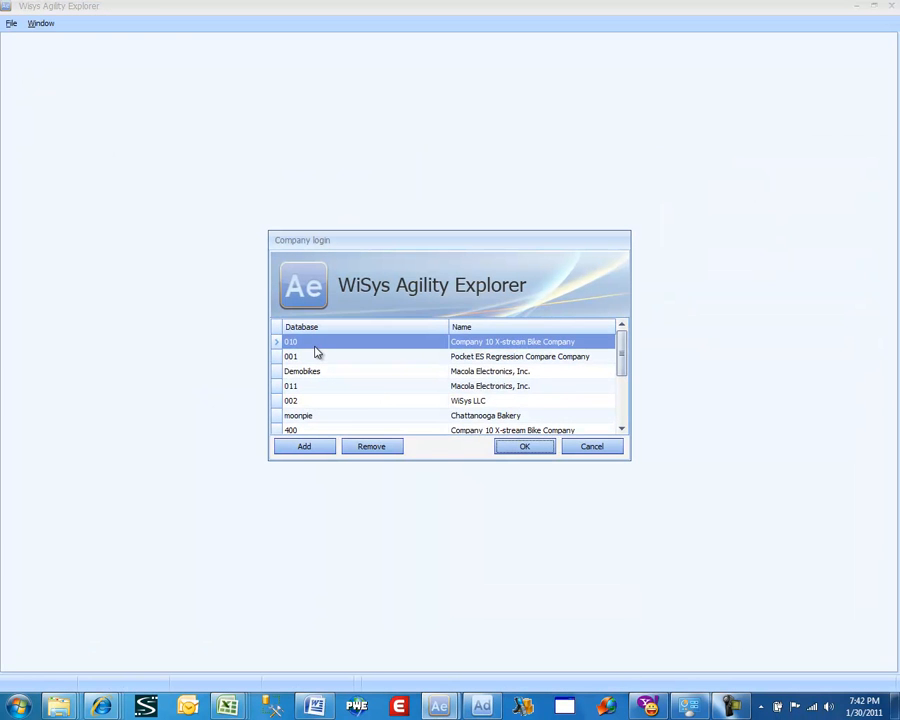
pyautogui.doubleClick(316, 349)
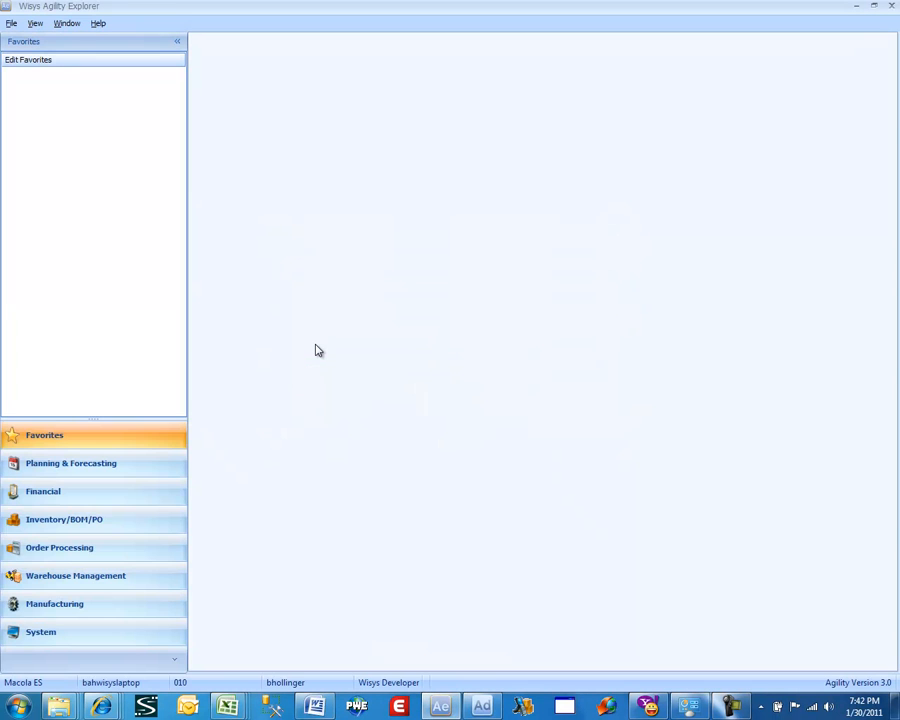
pyautogui.click(70, 522)
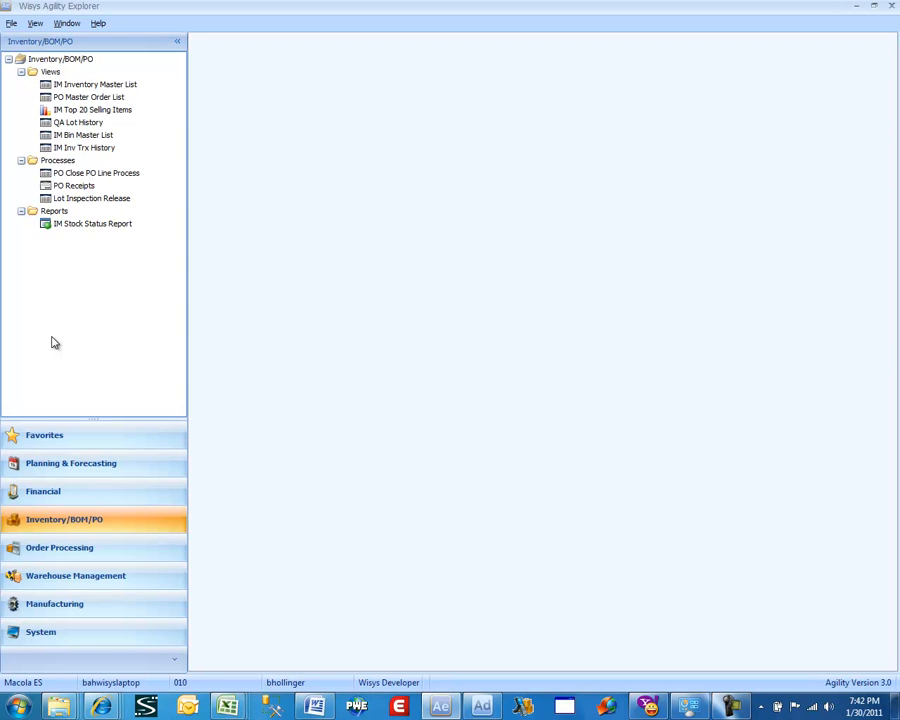
pyautogui.click(90, 86)
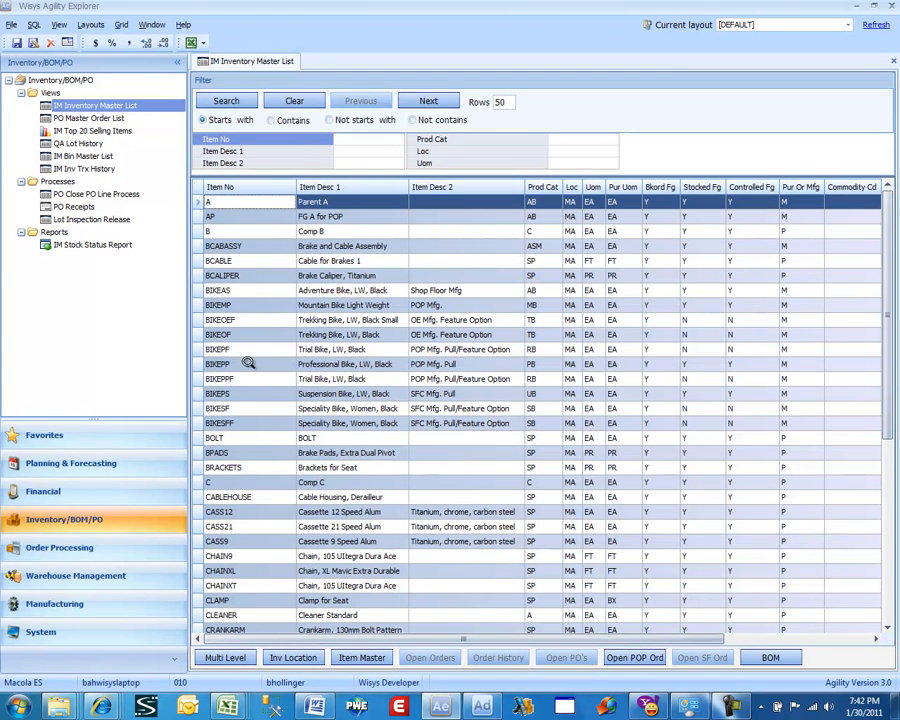
# Open the open orders for item BIKEPP and view the detail of order 628
pyautogui.click(248, 364)
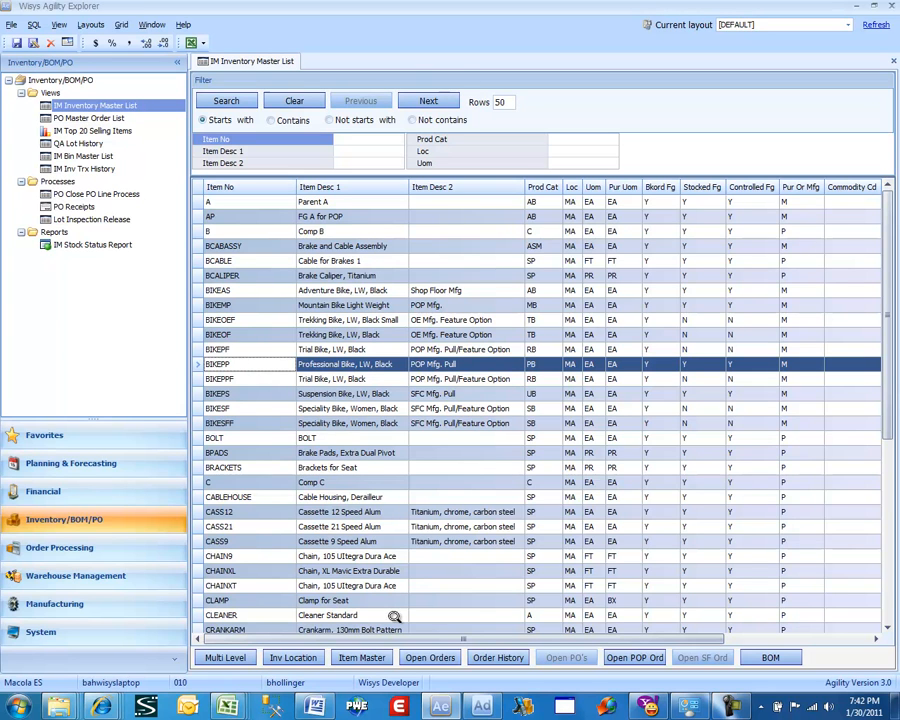
pyautogui.click(426, 658)
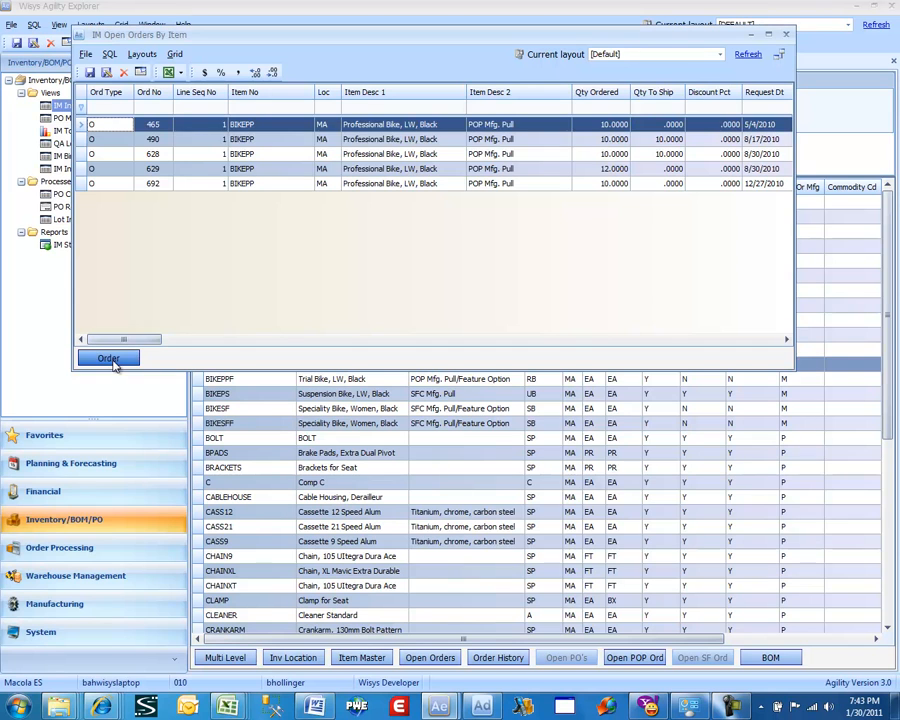
pyautogui.click(180, 153)
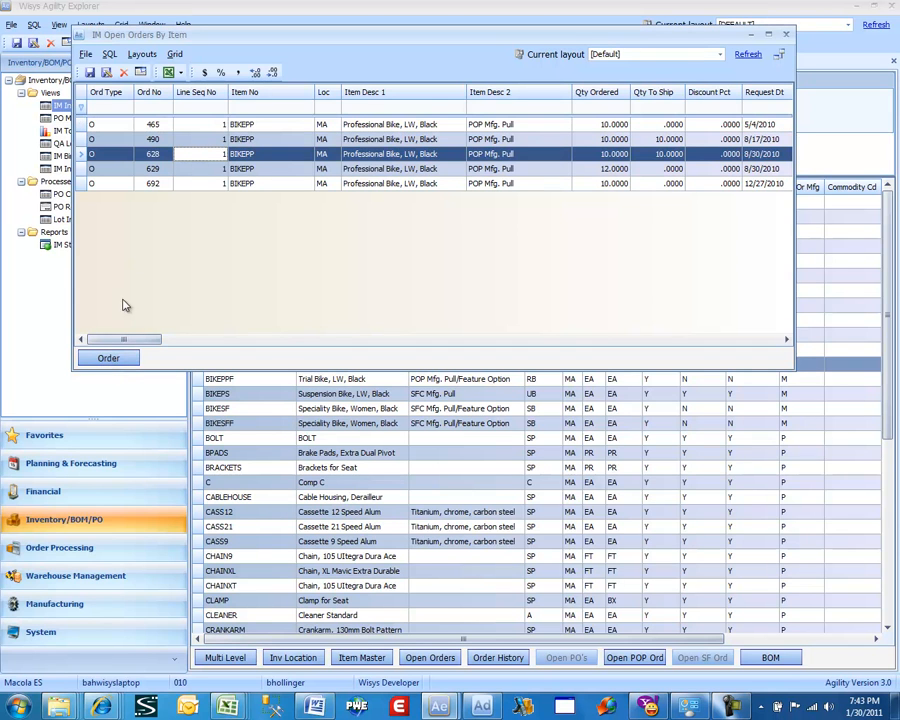
pyautogui.click(113, 358)
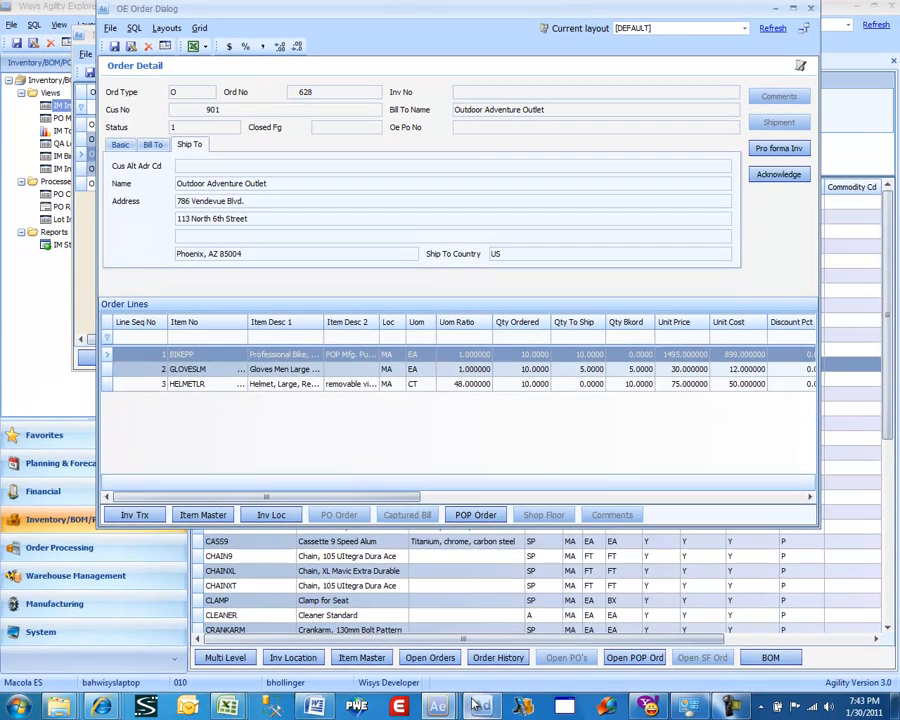
# Return to the Design Studio and set the new button's caption to Order
pyautogui.moveTo(481, 709)
pyautogui.click(492, 673)
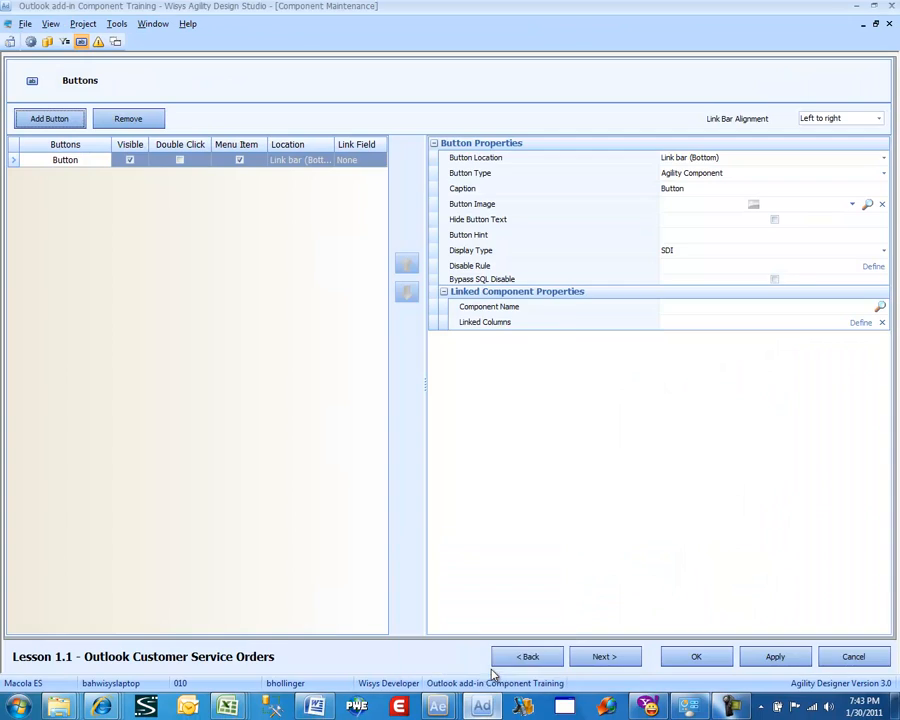
pyautogui.click(703, 190)
pyautogui.doubleClick(702, 189)
pyautogui.write('O')
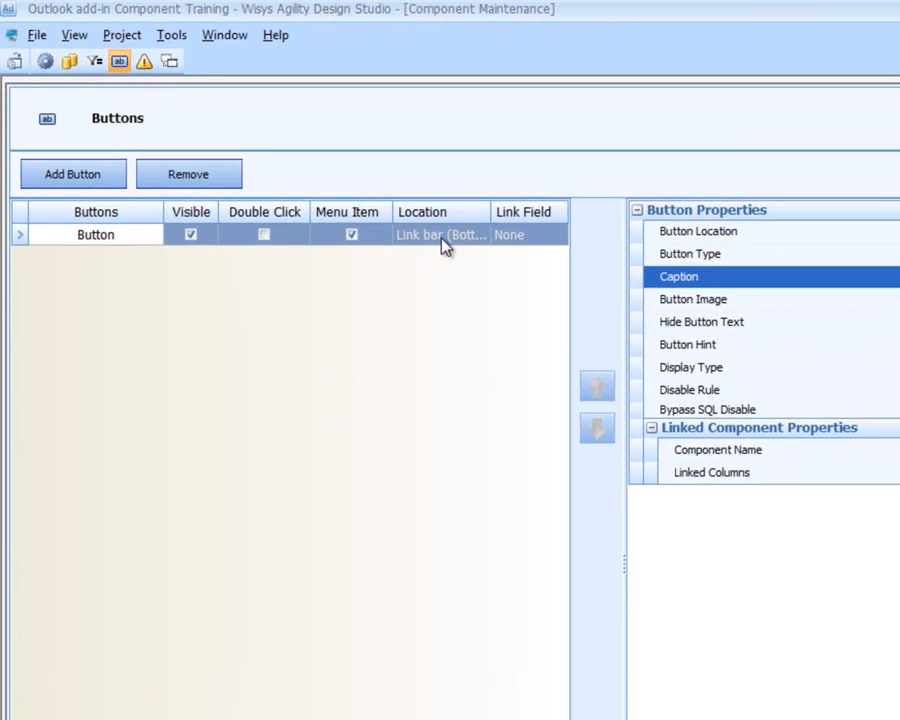
# Set the Order button's image to the Card icon
pyautogui.click(445, 247)
pyautogui.click(446, 256)
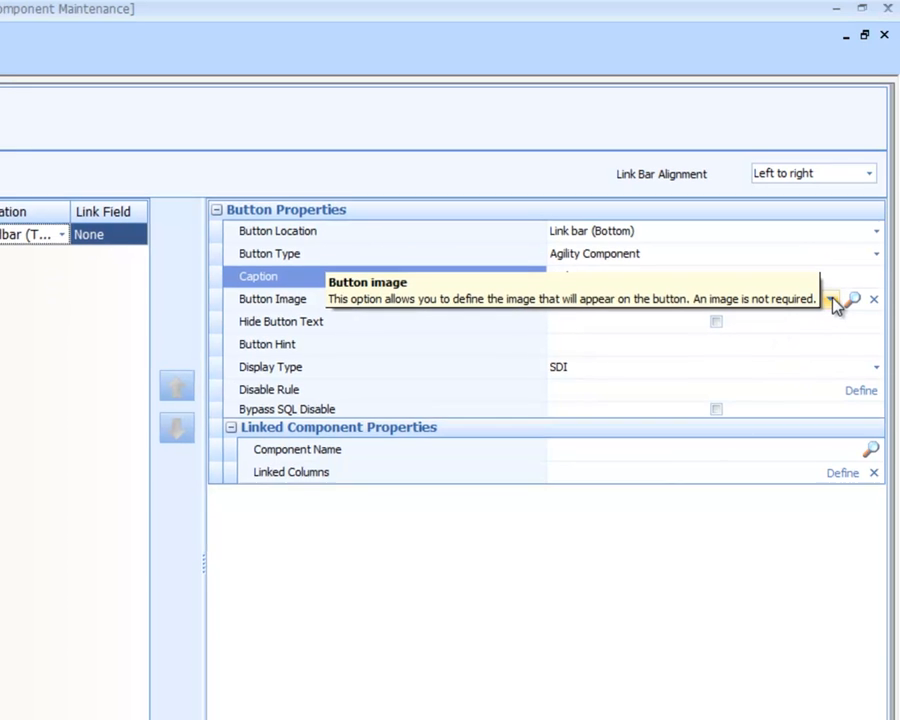
pyautogui.click(837, 271)
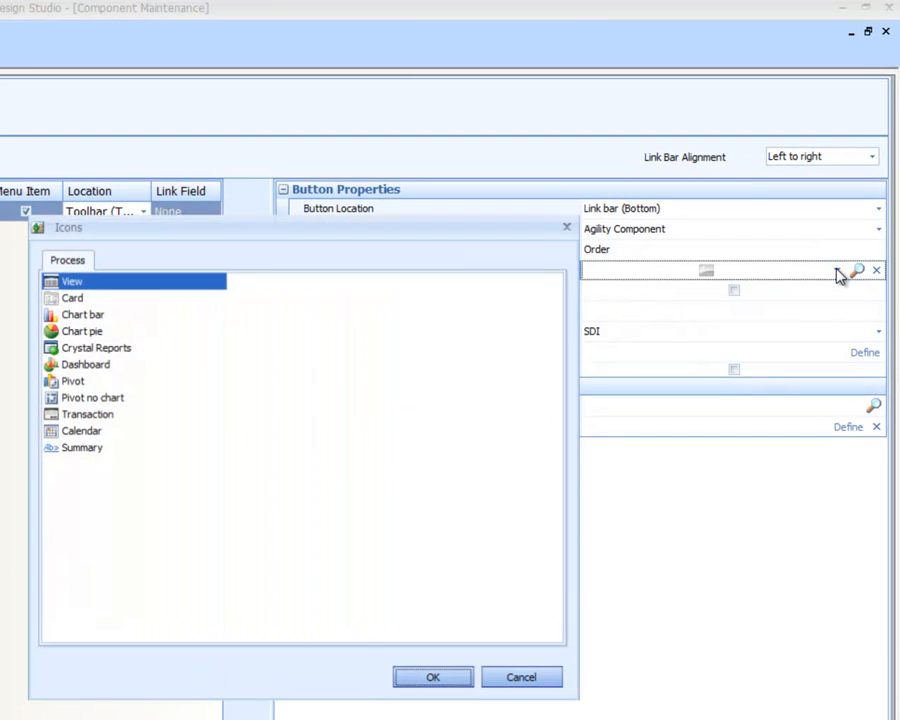
pyautogui.click(104, 300)
pyautogui.doubleClick(104, 300)
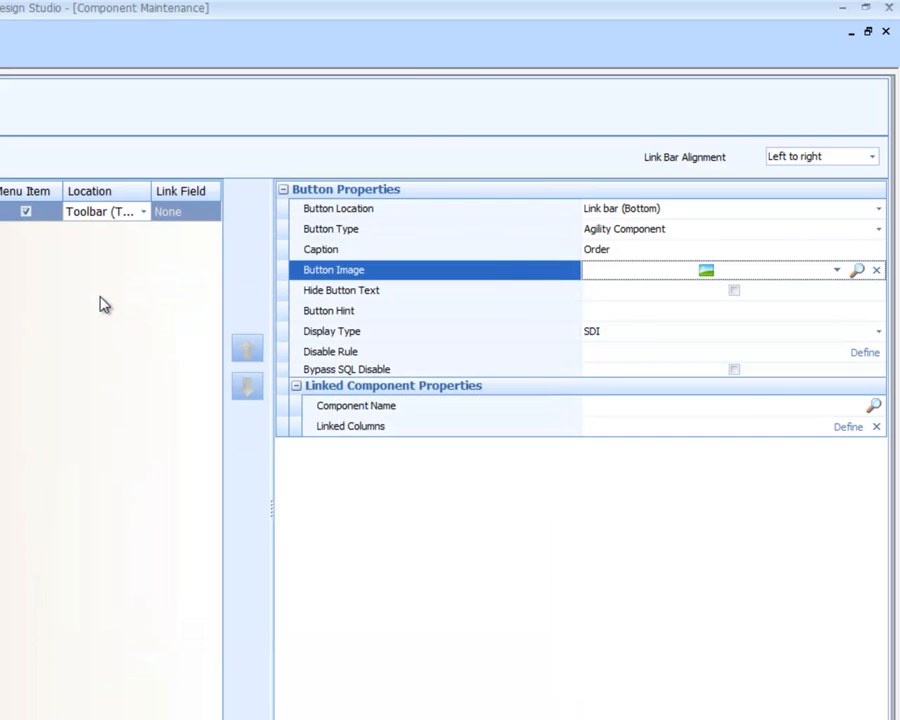
pyautogui.click(706, 273)
pyautogui.click(706, 273)
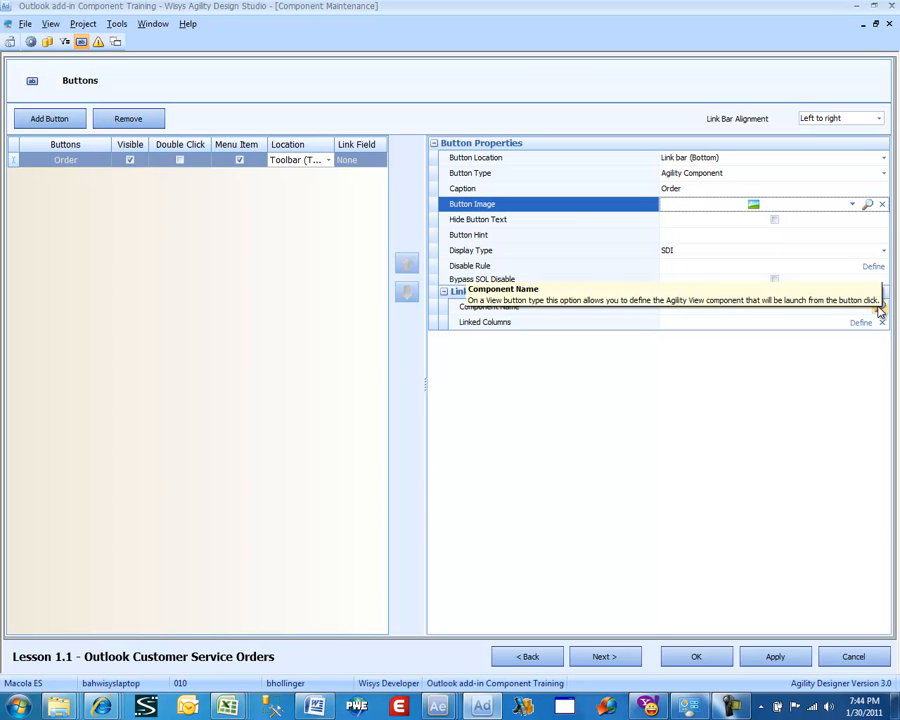
# Set the Order button's linked component to OE Order Dialog, found by filtering component names for 'oe order d'
pyautogui.click(878, 307)
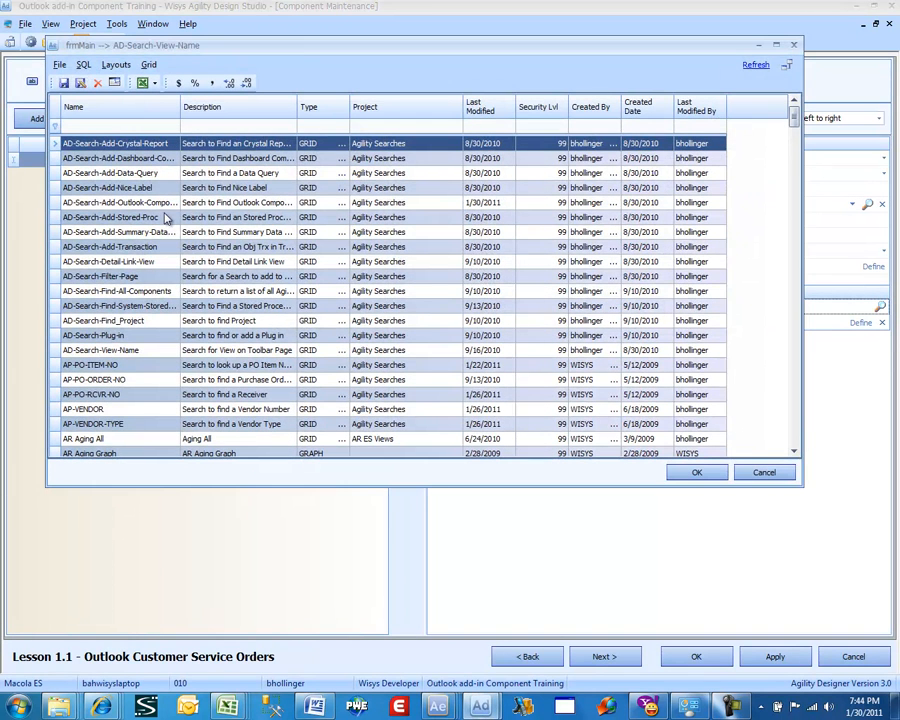
pyautogui.click(441, 707)
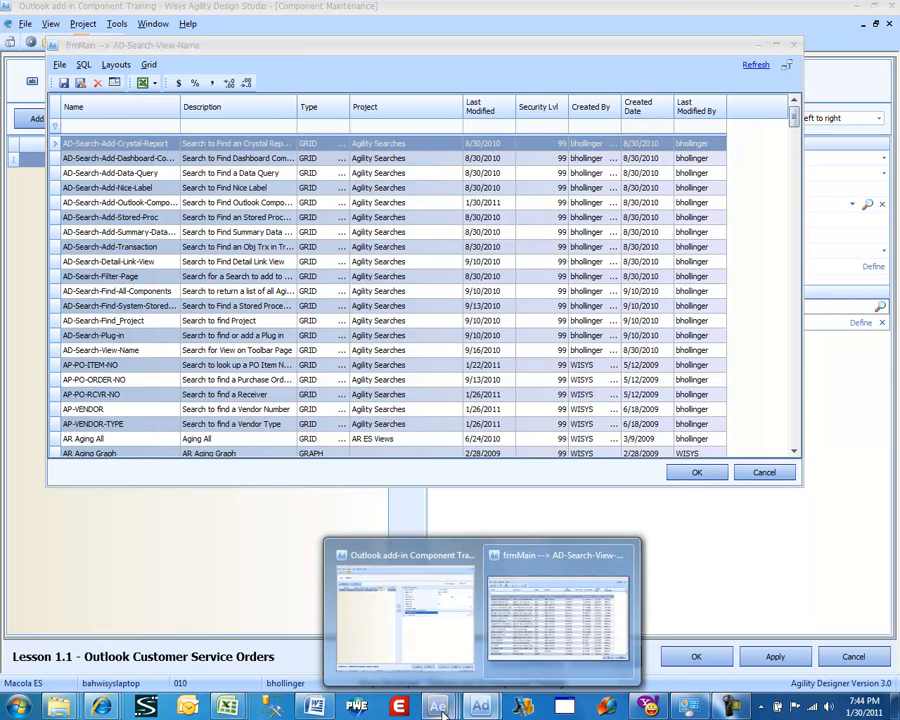
pyautogui.click(563, 607)
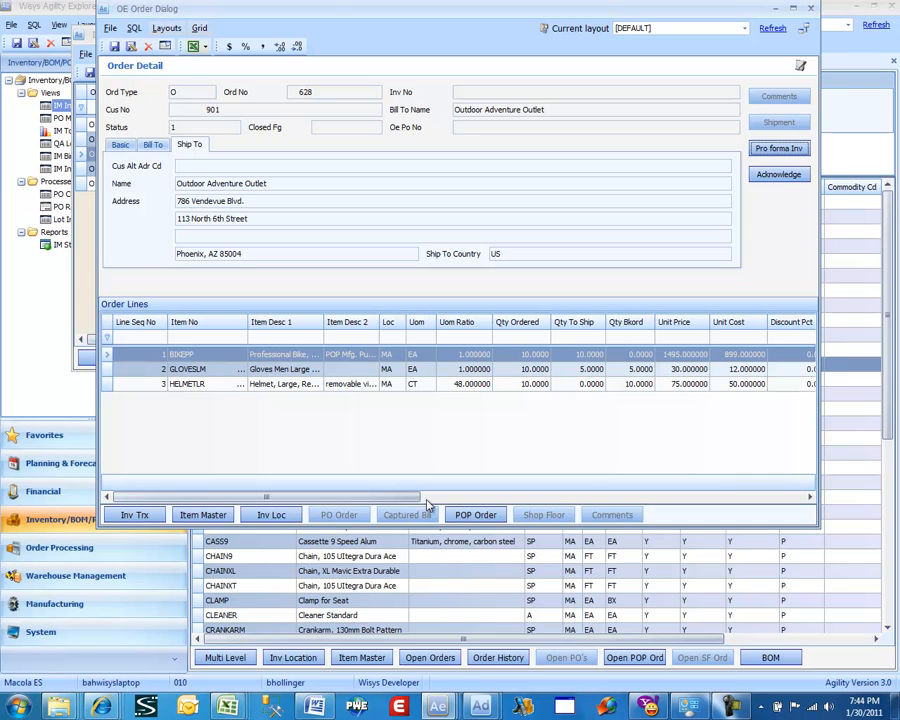
pyautogui.click(481, 707)
pyautogui.click(501, 632)
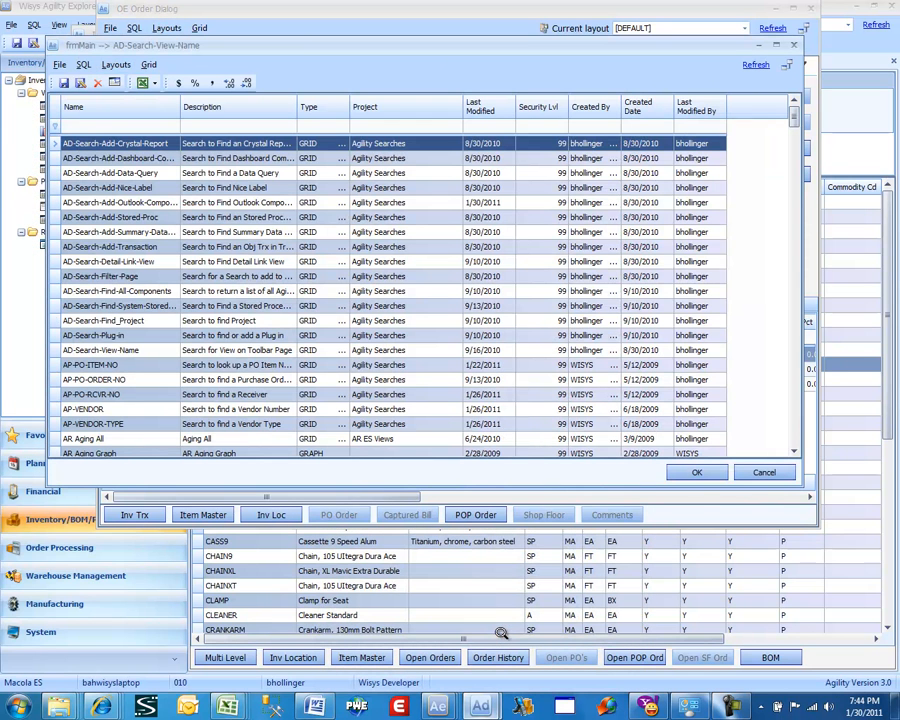
pyautogui.click(118, 128)
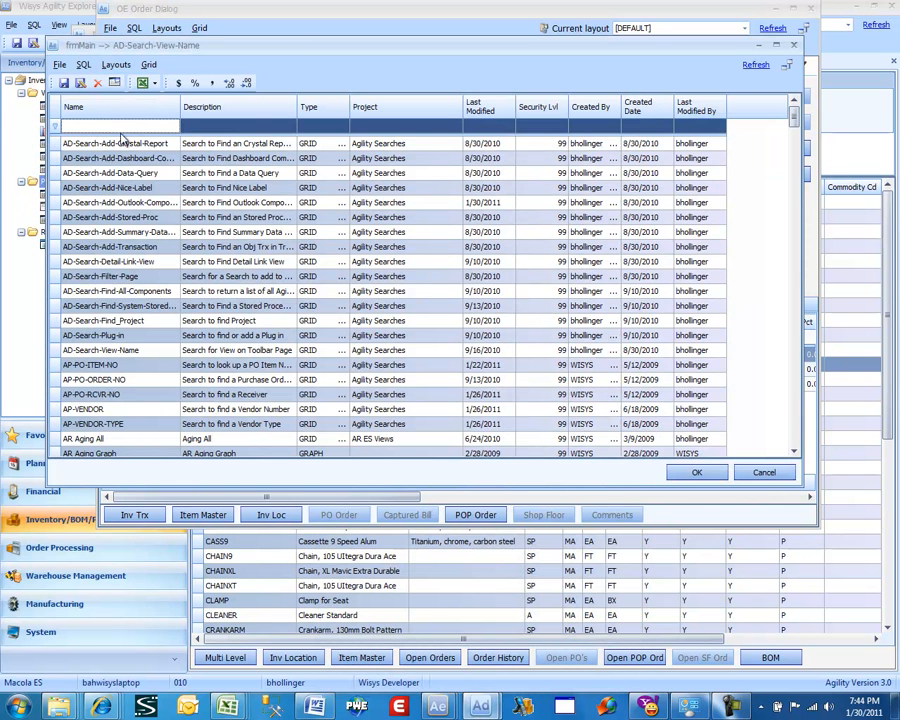
pyautogui.write('oe order')
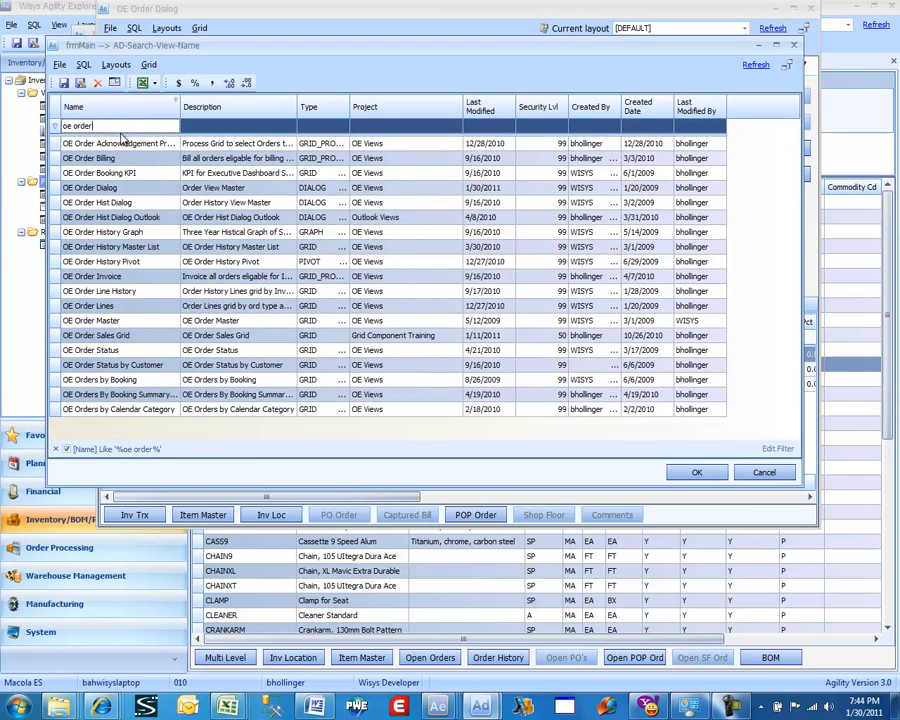
pyautogui.write(' d')
pyautogui.click(121, 143)
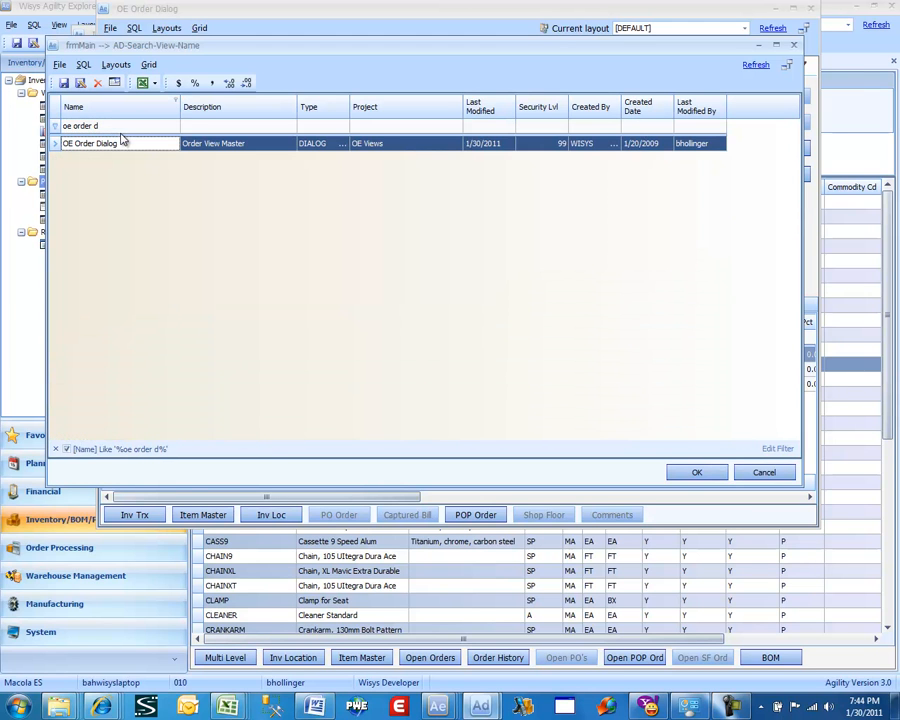
pyautogui.doubleClick(121, 143)
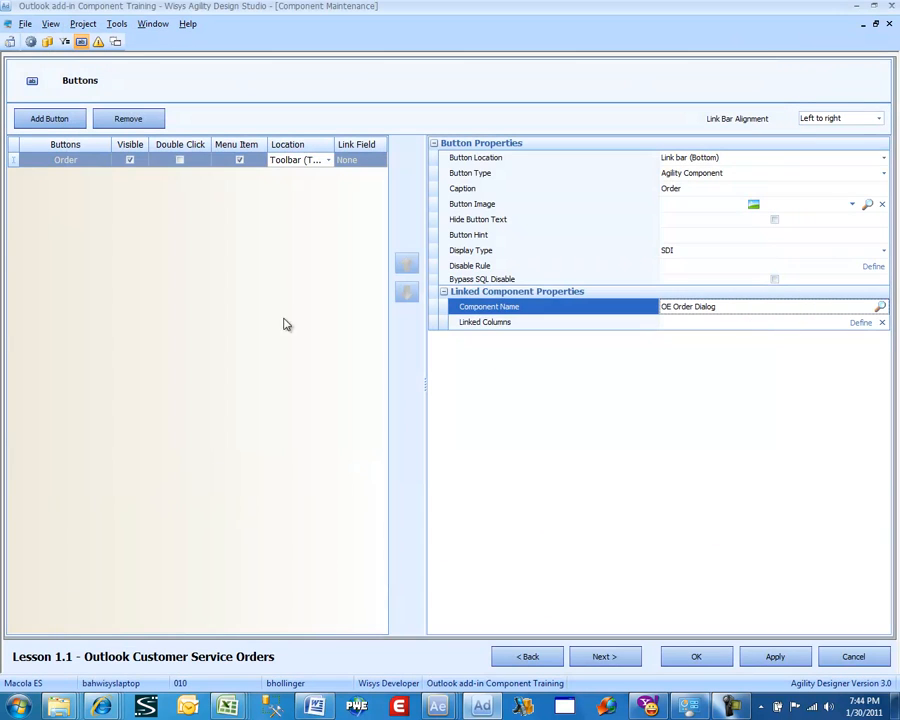
# Link target columns ord_type and ord_no to source columns ord_type and ord_no, and save
pyautogui.click(865, 323)
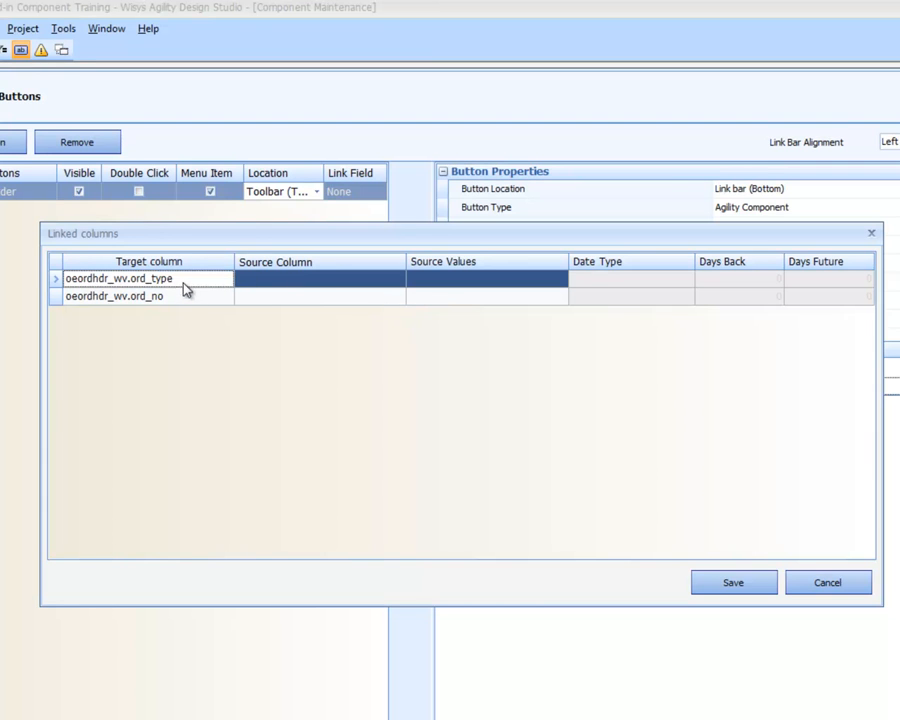
pyautogui.click(397, 280)
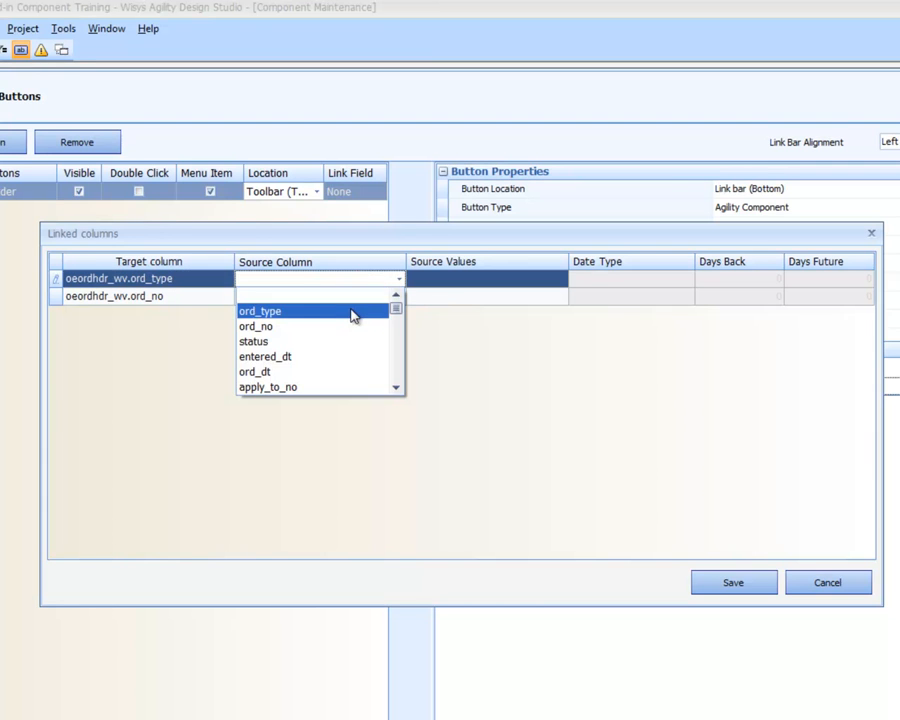
pyautogui.click(351, 316)
pyautogui.click(386, 295)
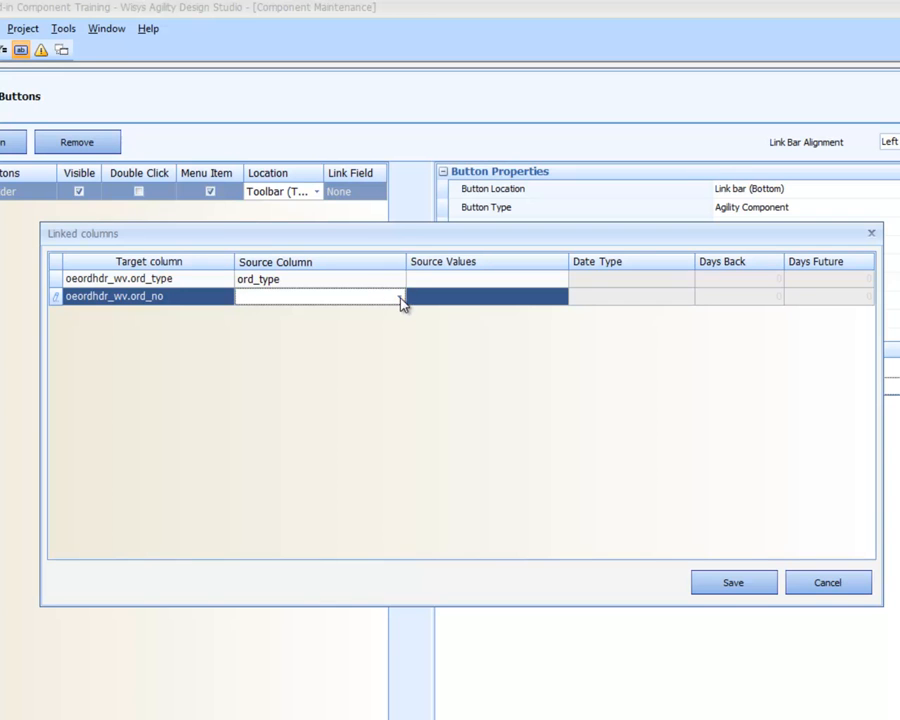
pyautogui.click(399, 297)
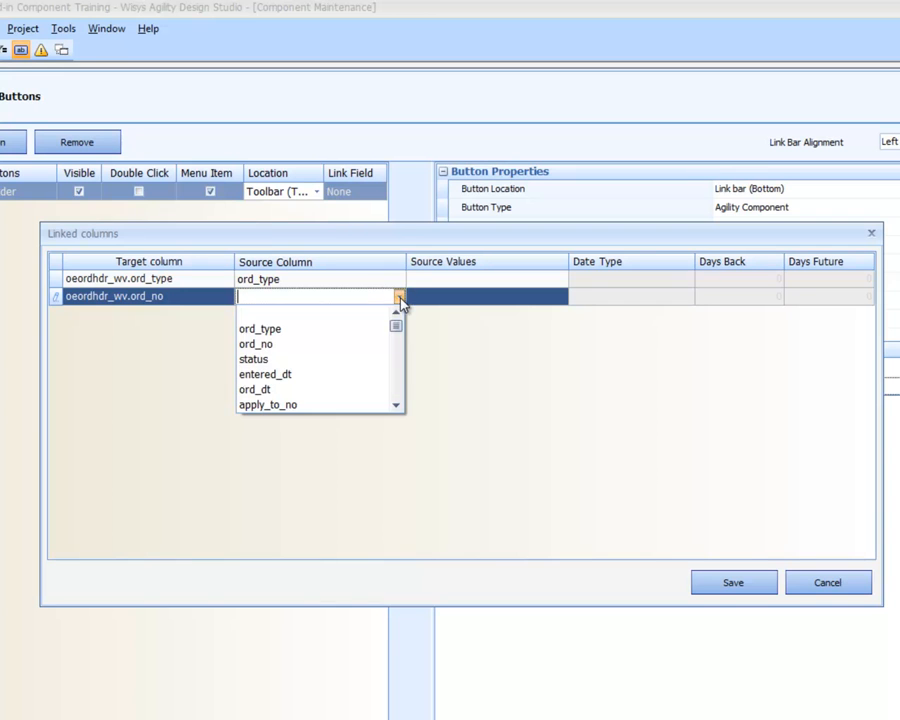
pyautogui.click(364, 344)
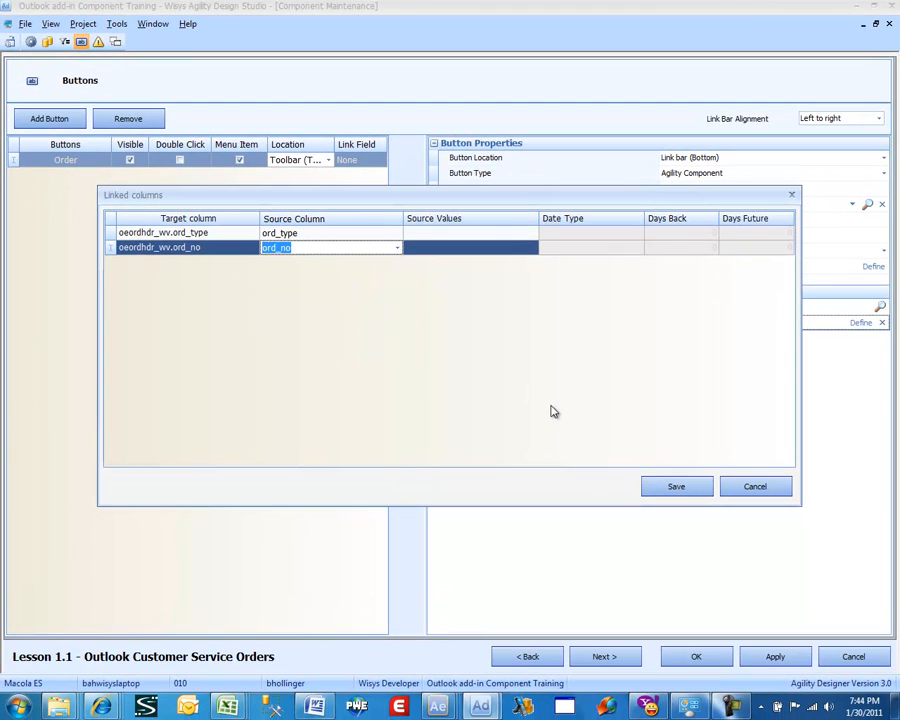
pyautogui.click(678, 486)
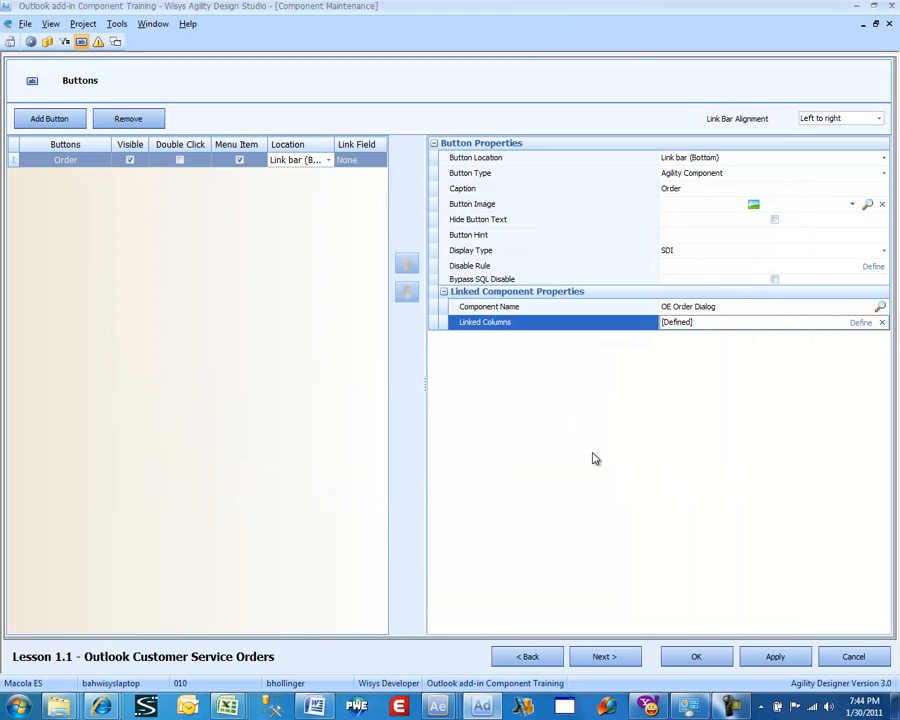
# Add a second button and set its caption to Customer
pyautogui.click(40, 121)
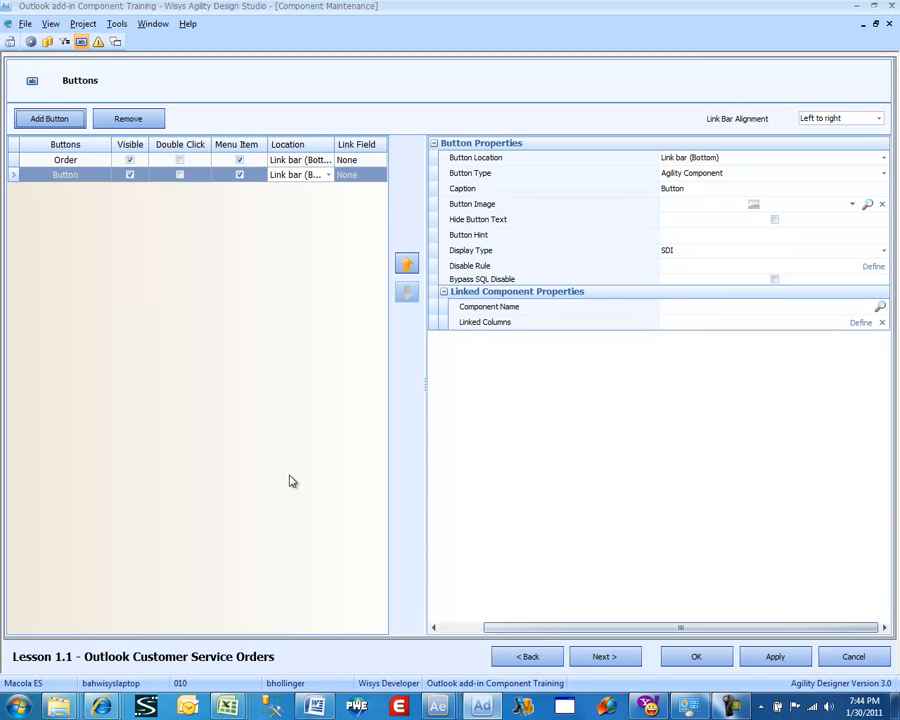
pyautogui.click(684, 190)
pyautogui.moveTo(684, 190); pyautogui.dragTo(635, 193)
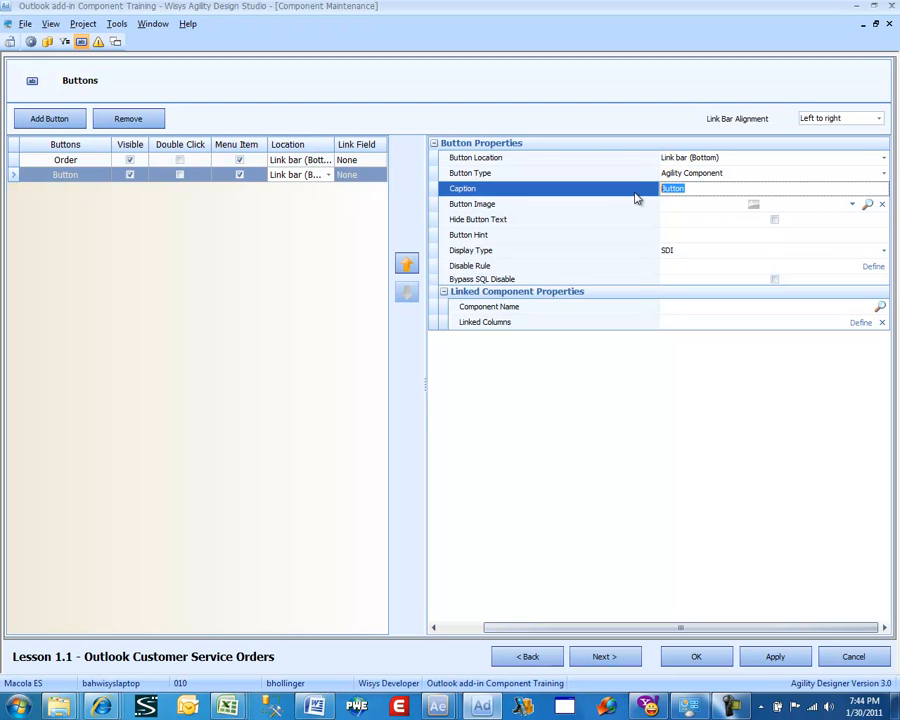
pyautogui.write('Customer')
# Switch to Agility Explorer and close the OE Order Dialog and open orders windows
pyautogui.moveTo(437, 705)
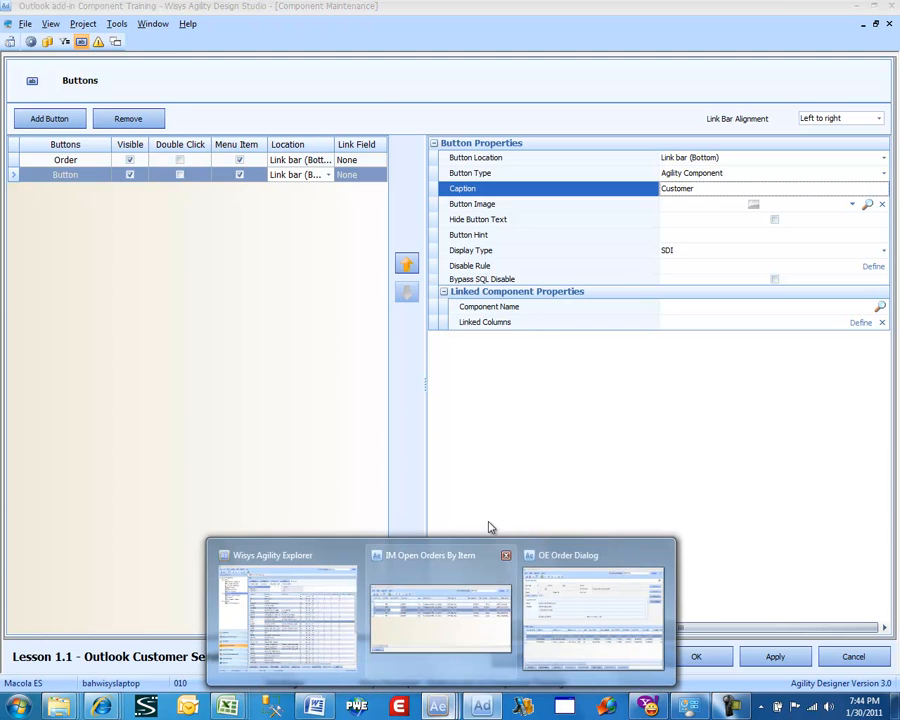
pyautogui.click(556, 589)
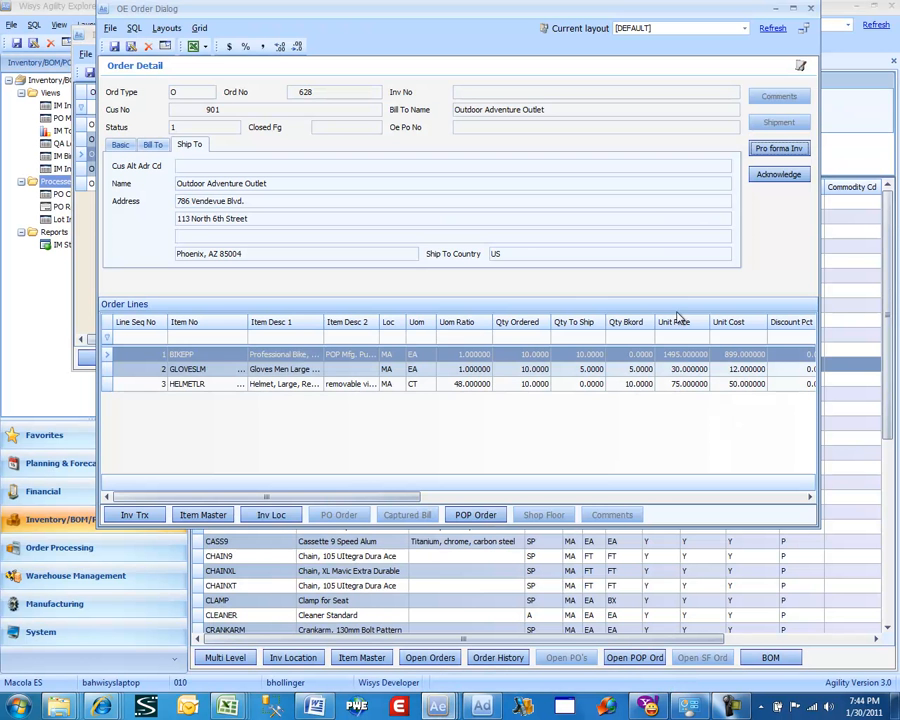
pyautogui.click(812, 12)
pyautogui.click(786, 36)
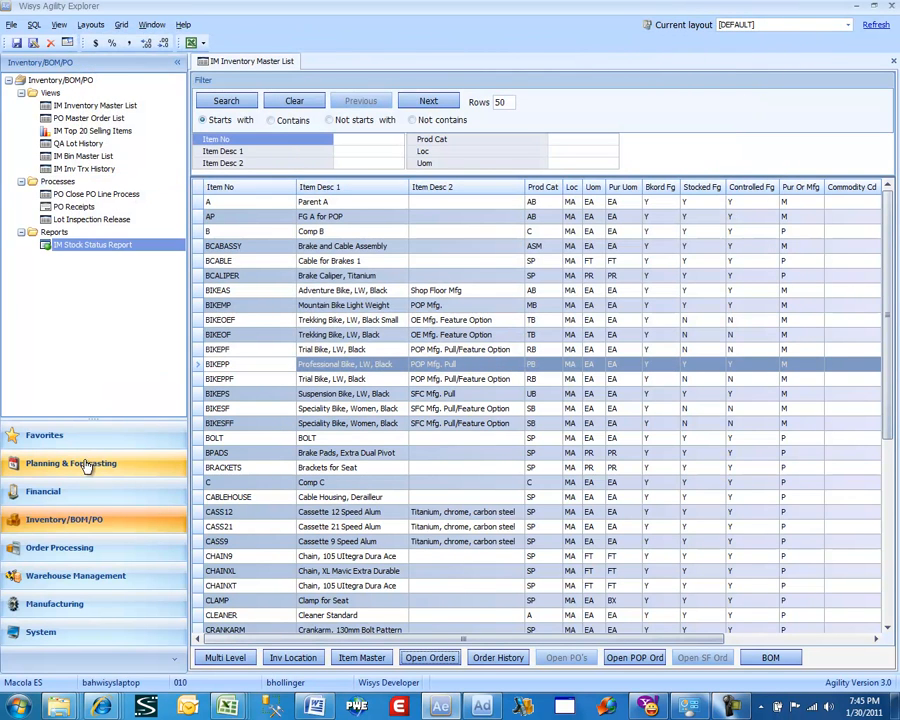
# Open the Financial AR Aging All view and the aging card for customer Outdoor Adventure Outlet
pyautogui.click(74, 491)
pyautogui.doubleClick(74, 118)
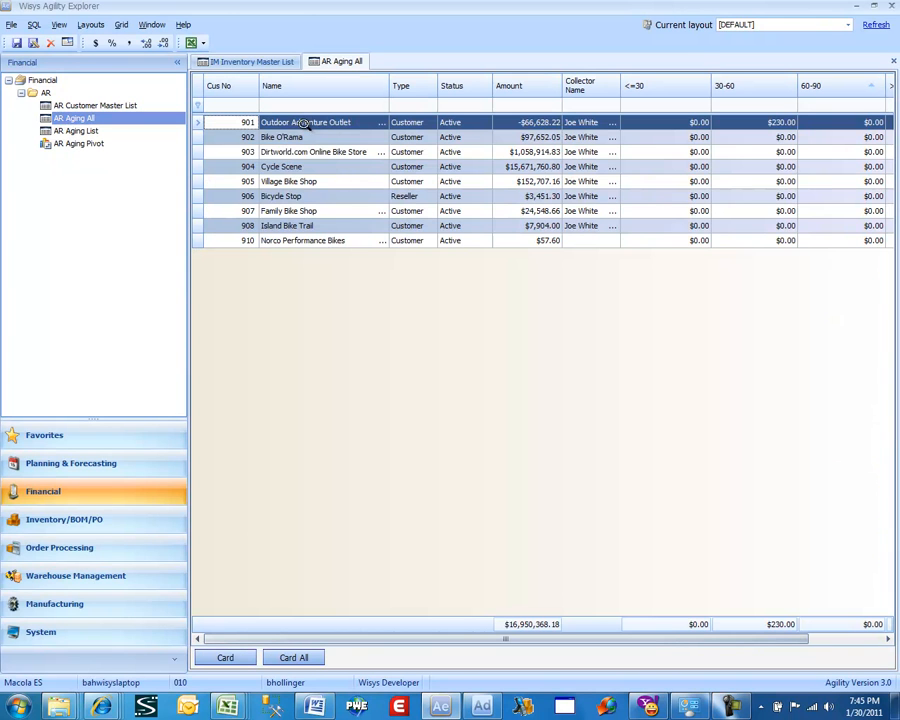
pyautogui.click(302, 122)
pyautogui.doubleClick(302, 122)
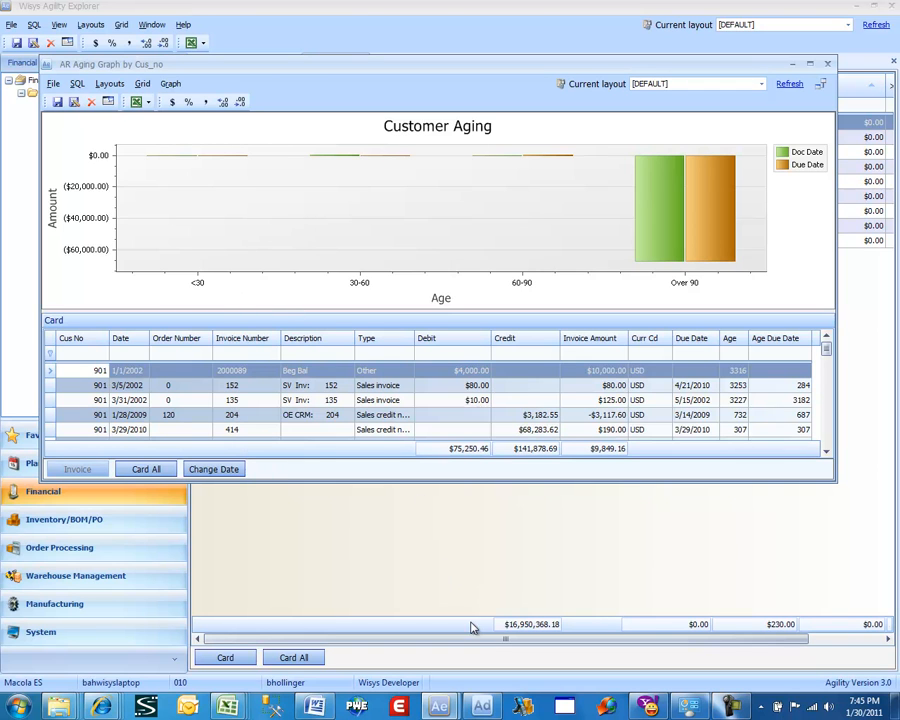
# Return to Design Studio and set the Customer button's image to photo_portrait.png from the 16x16 plain icons folder
pyautogui.moveTo(481, 705)
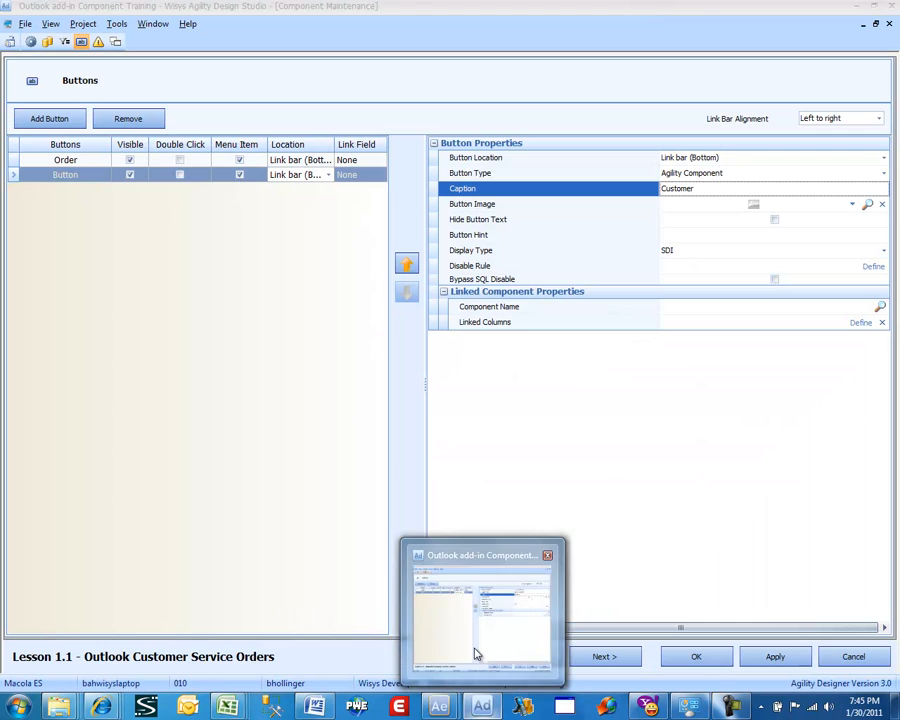
pyautogui.click(476, 654)
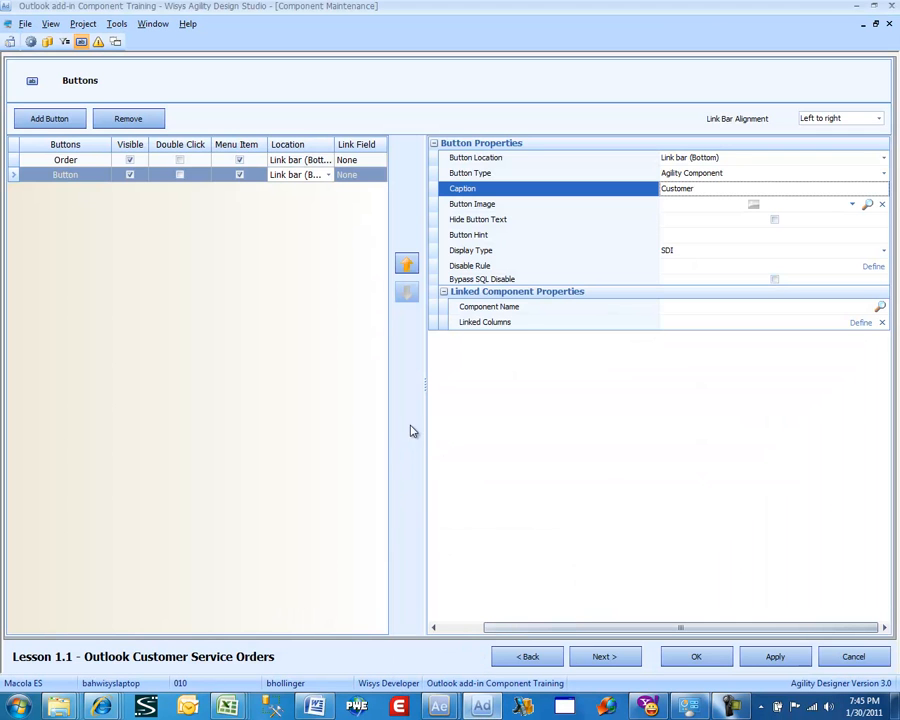
pyautogui.click(868, 206)
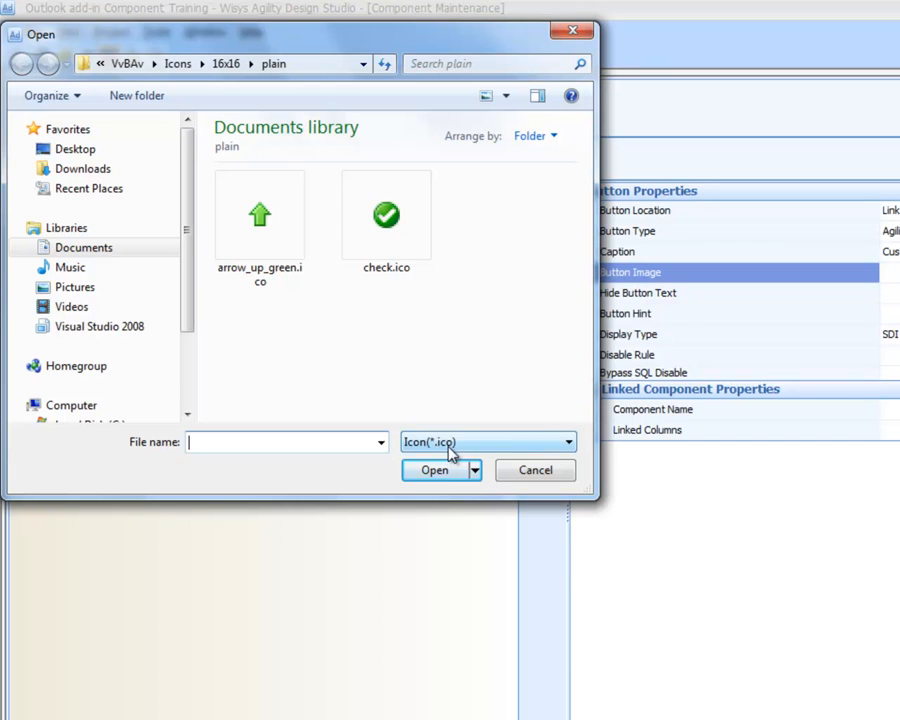
pyautogui.click(450, 453)
pyautogui.click(450, 474)
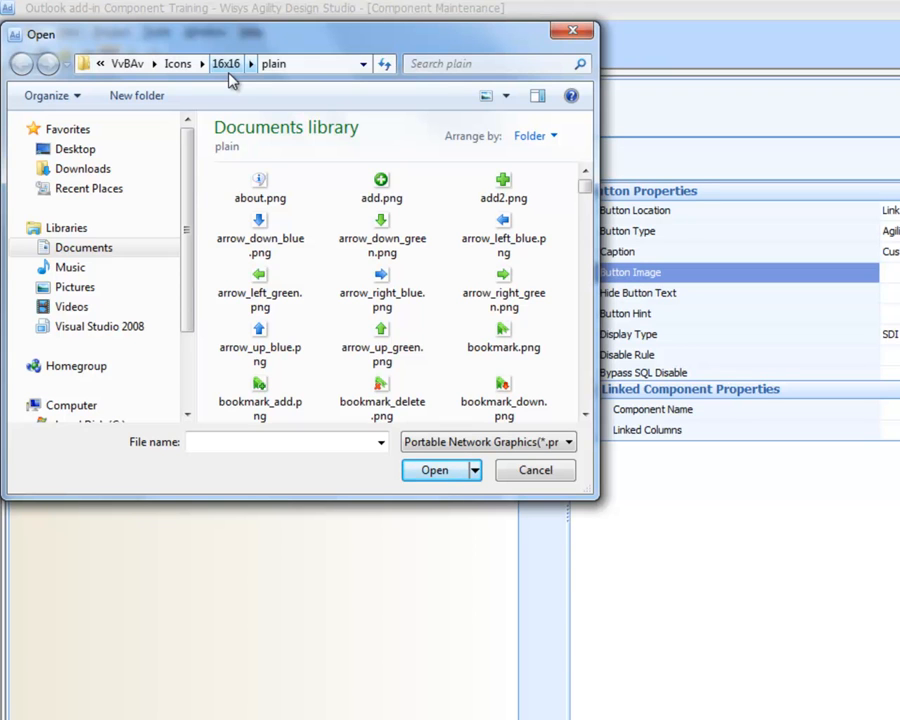
pyautogui.click(372, 302)
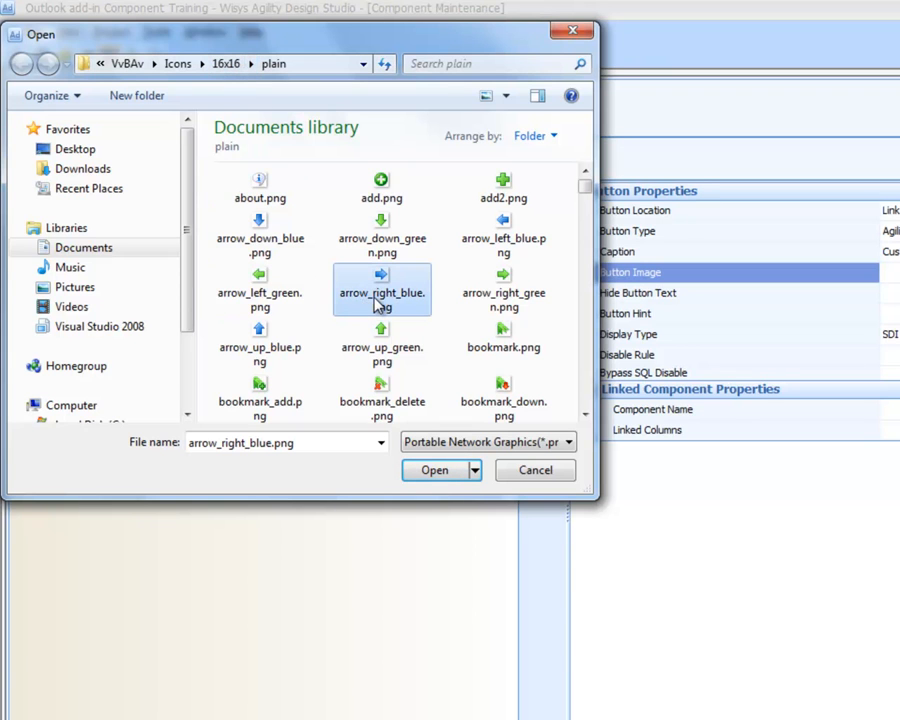
pyautogui.press('f')
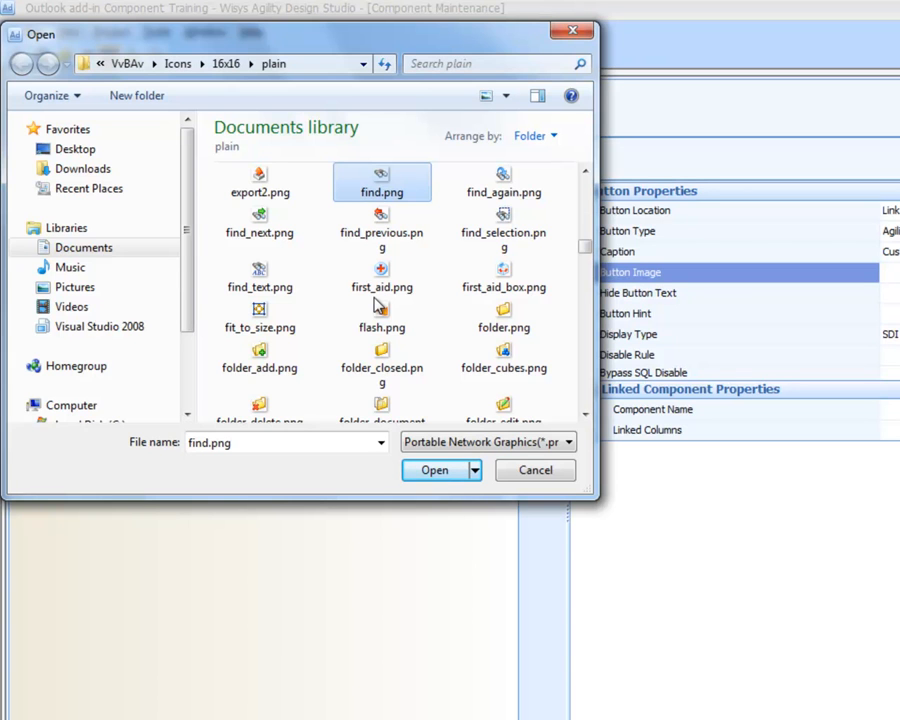
pyautogui.press('p')
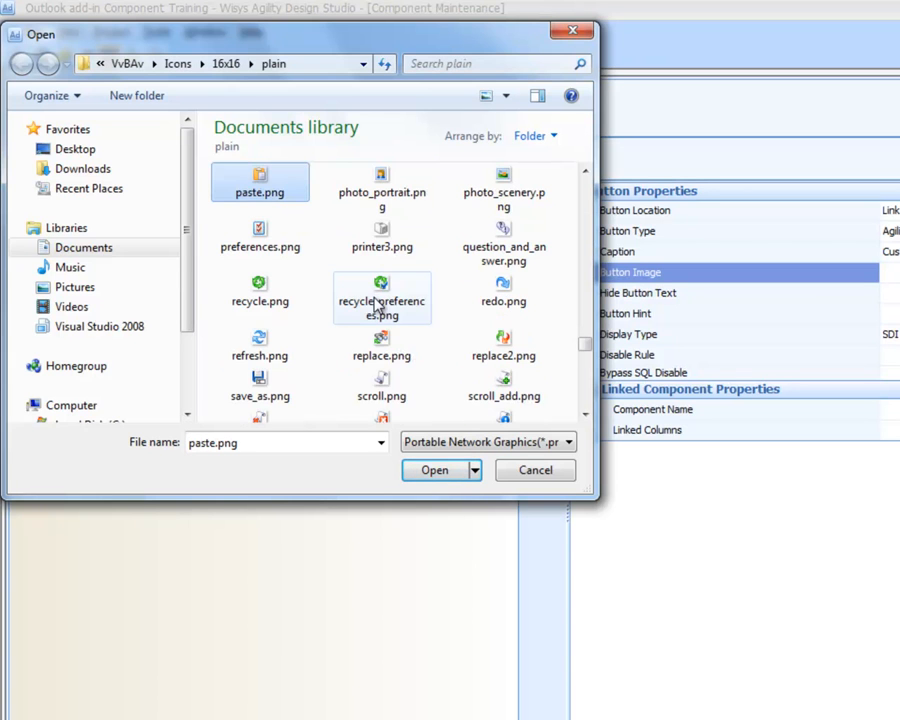
pyautogui.press('r')
pyautogui.press('p')
pyautogui.press('h')
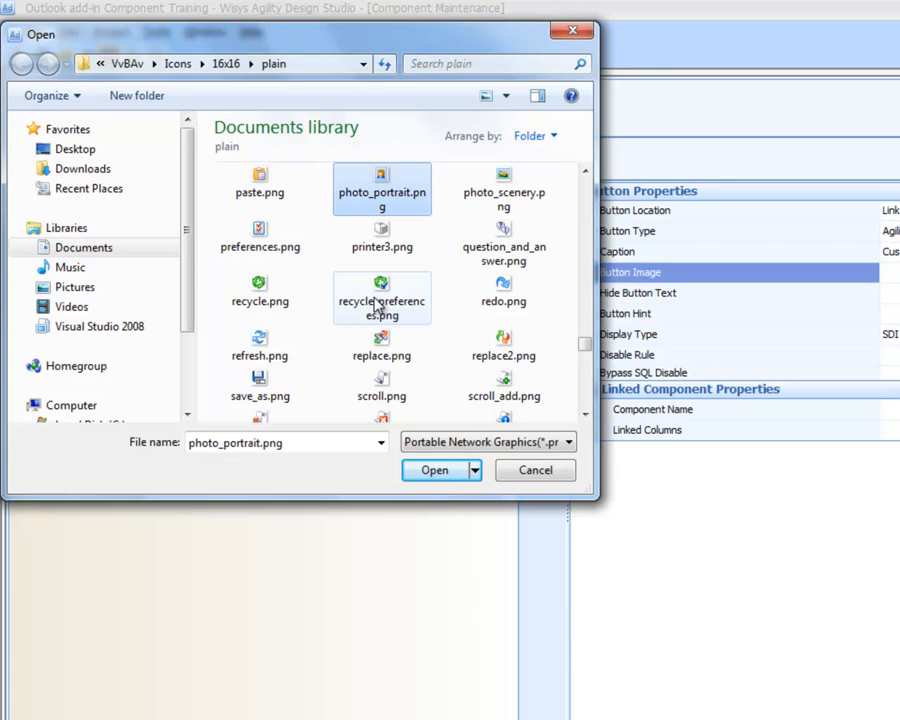
pyautogui.doubleClick(381, 193)
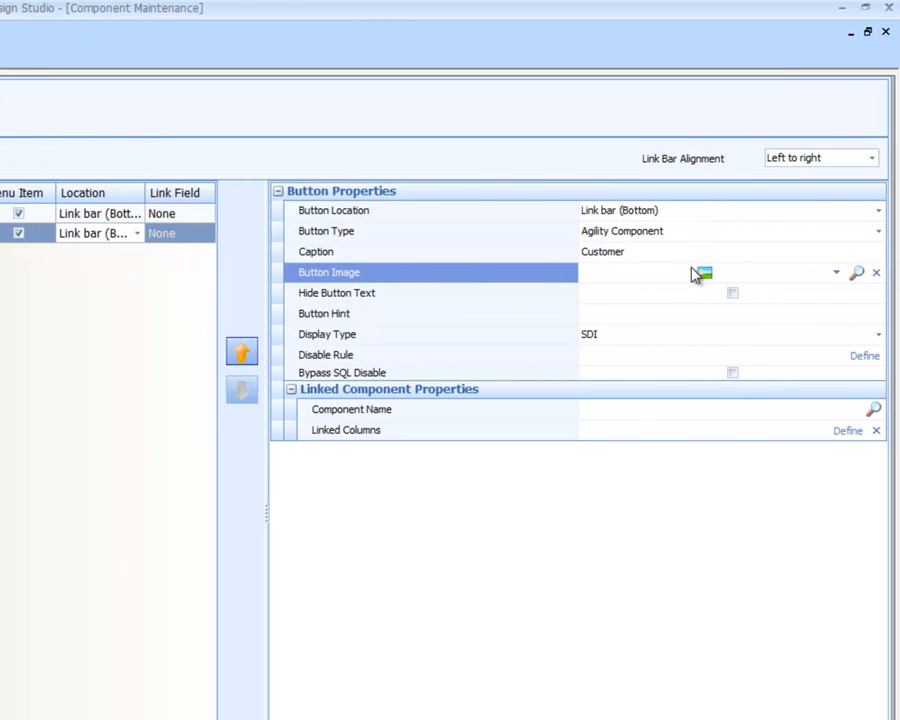
# Set the Customer button's linked component to the AR Aging Graph by Cus_no view
pyautogui.click(703, 267)
pyautogui.click(703, 272)
pyautogui.click(703, 272)
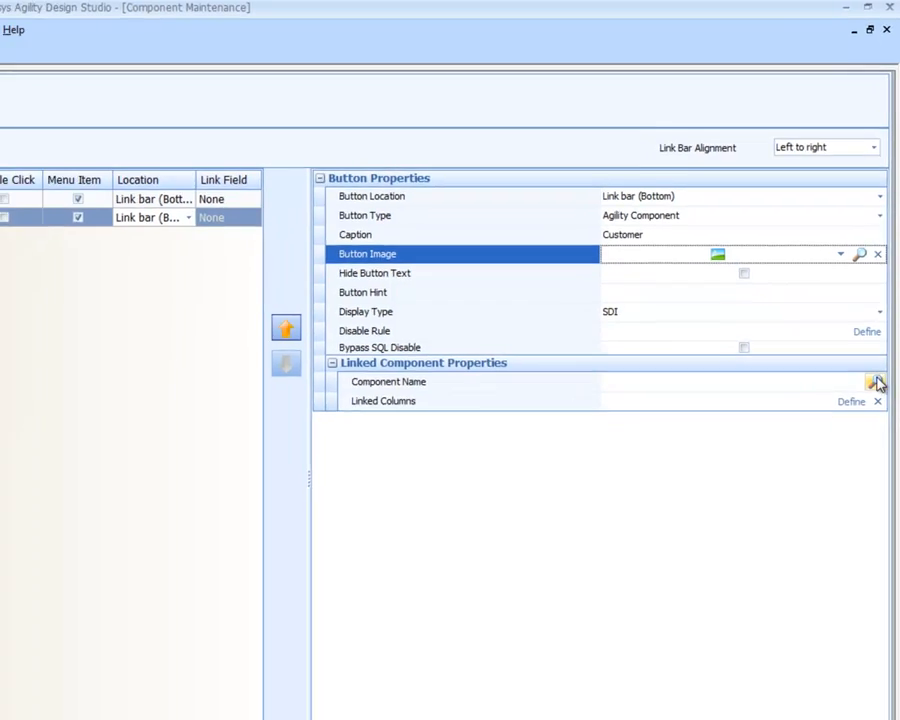
pyautogui.click(873, 409)
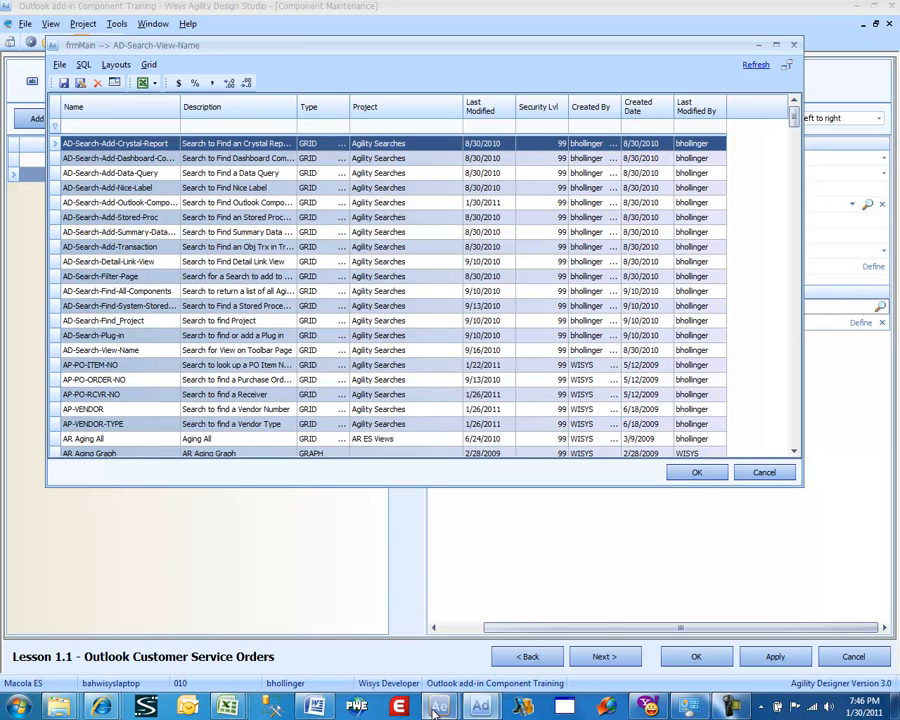
pyautogui.moveTo(436, 708)
pyautogui.click(508, 650)
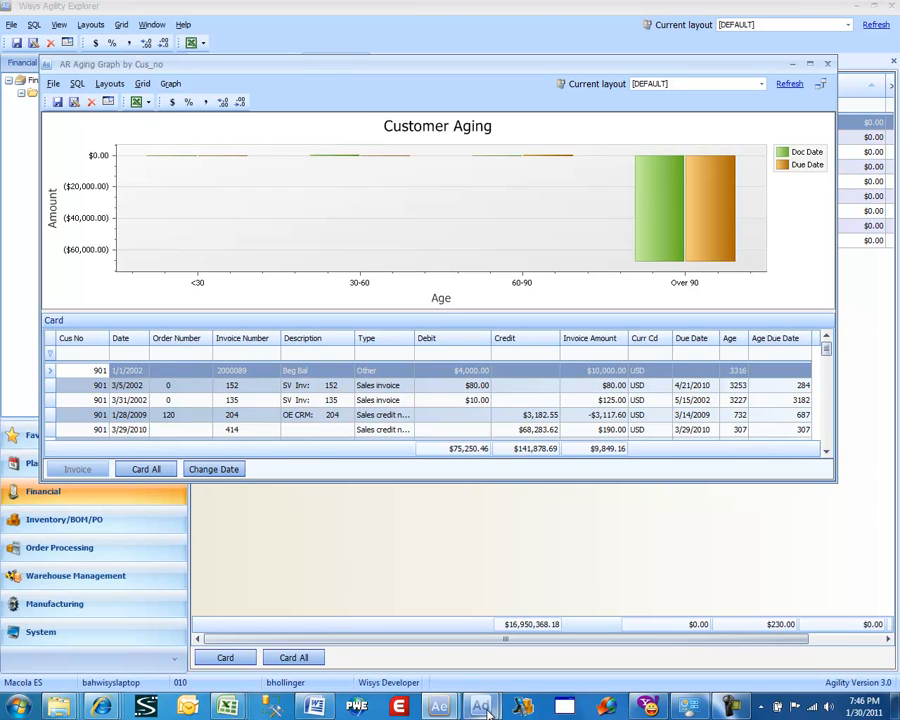
pyautogui.moveTo(487, 708)
pyautogui.click(507, 655)
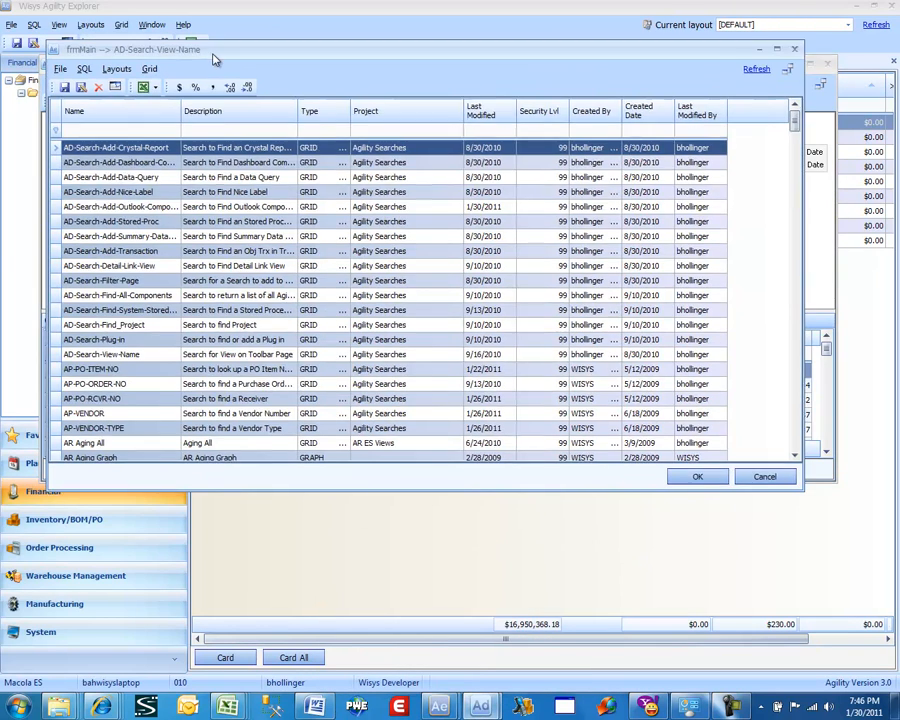
pyautogui.moveTo(197, 52); pyautogui.dragTo(200, 109)
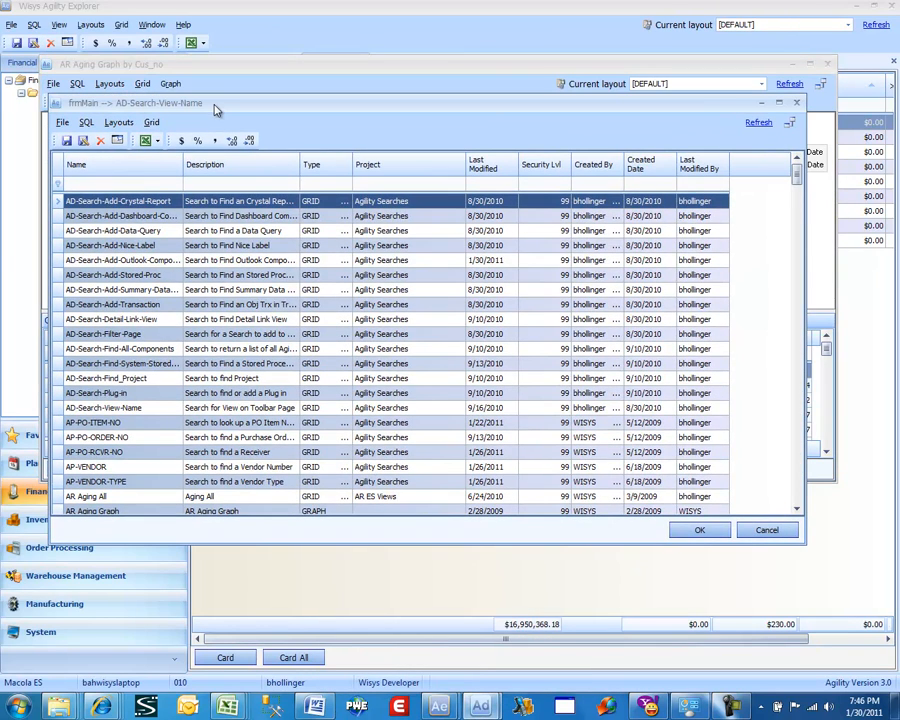
pyautogui.click(140, 183)
pyautogui.write('ar aging')
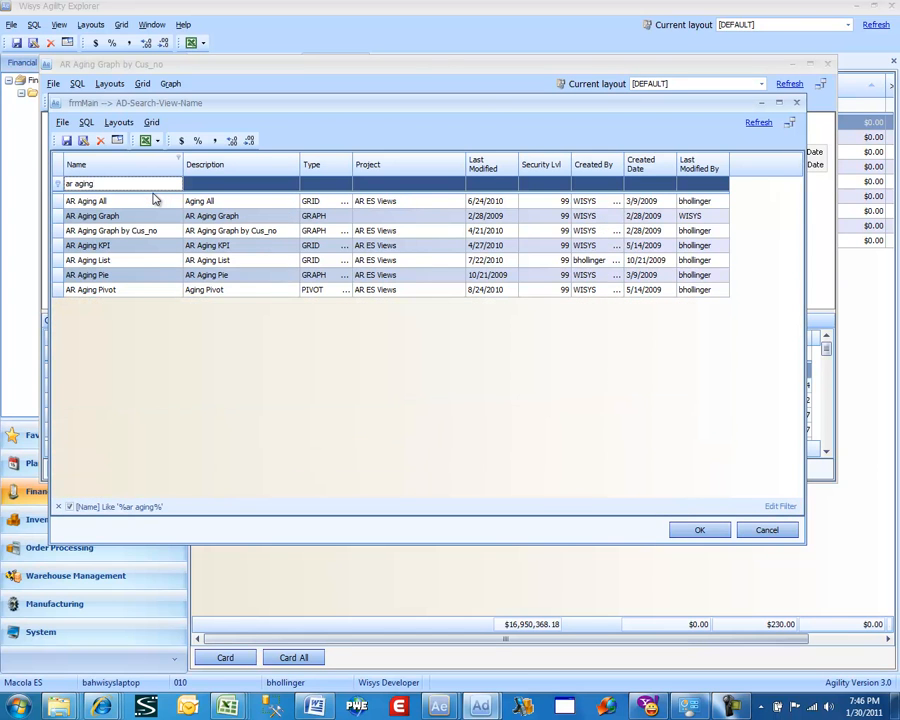
pyautogui.click(155, 200)
pyautogui.press('Down')
pyautogui.press('Down')
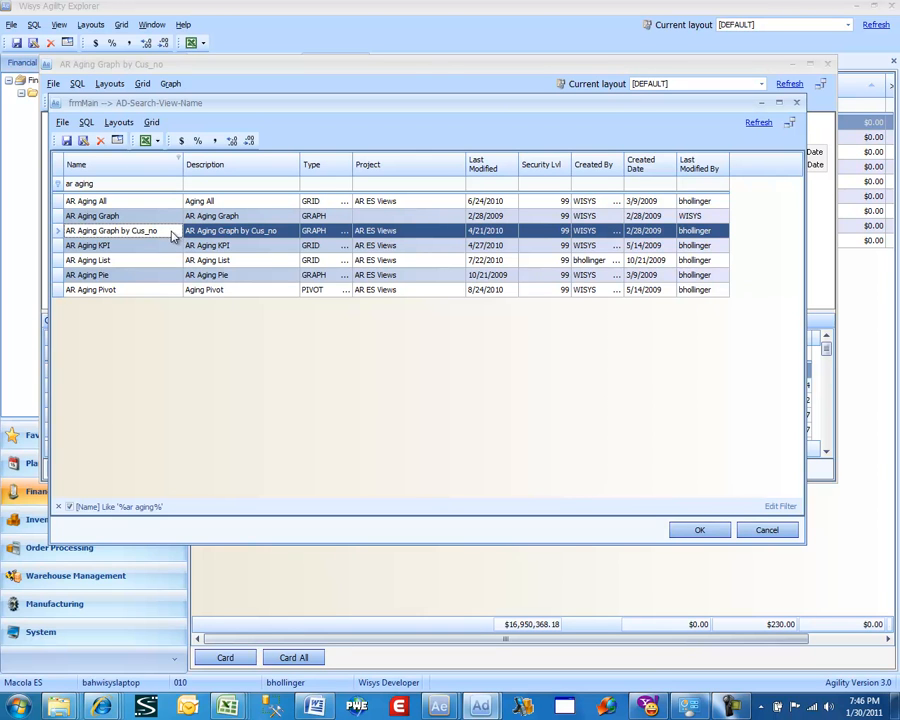
pyautogui.doubleClick(170, 234)
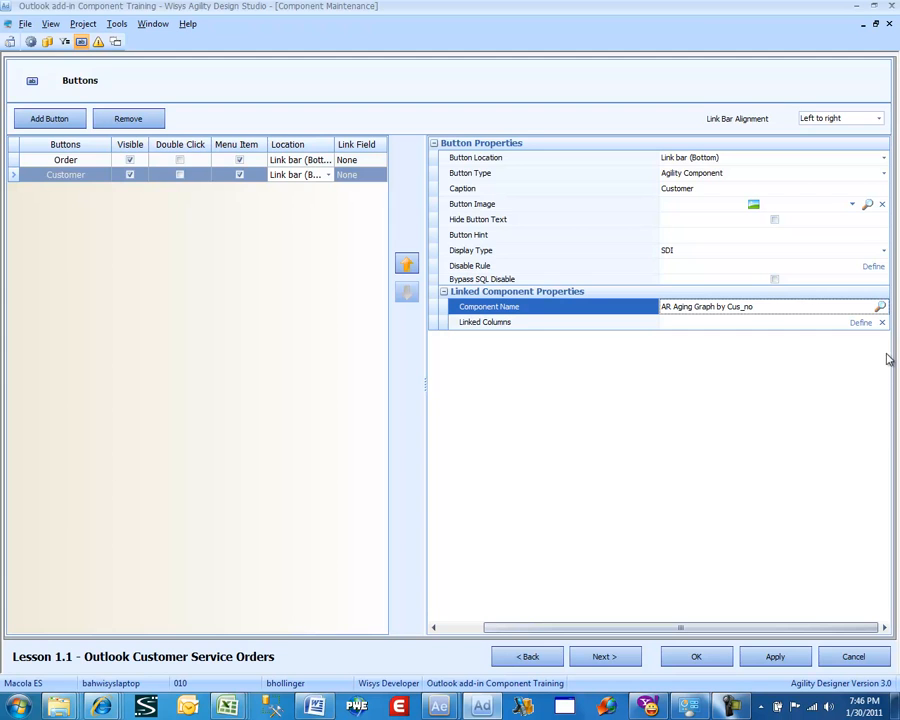
pyautogui.click(861, 323)
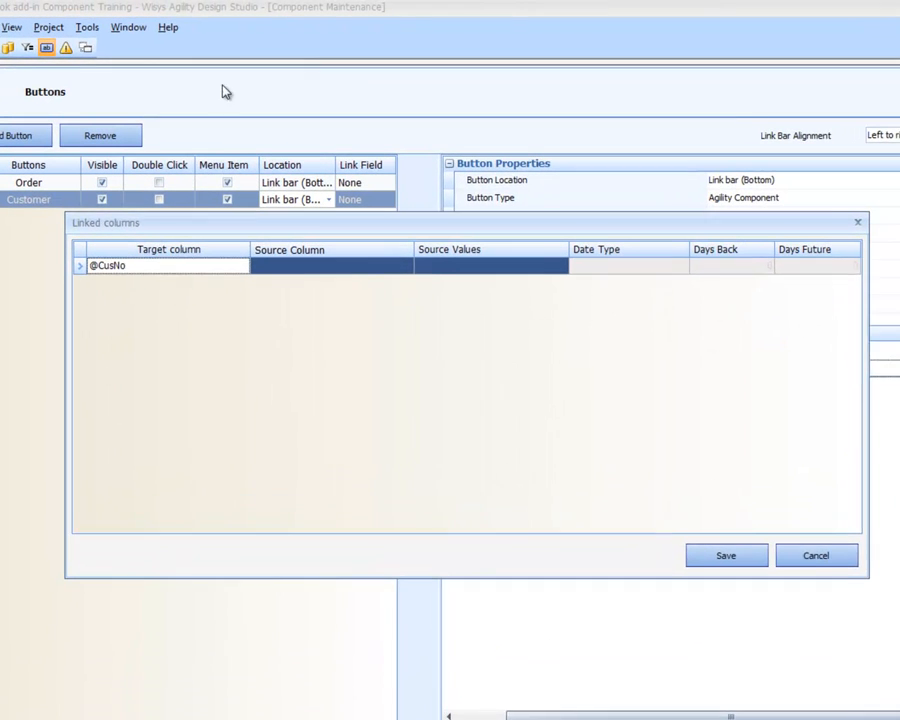
pyautogui.click(300, 270)
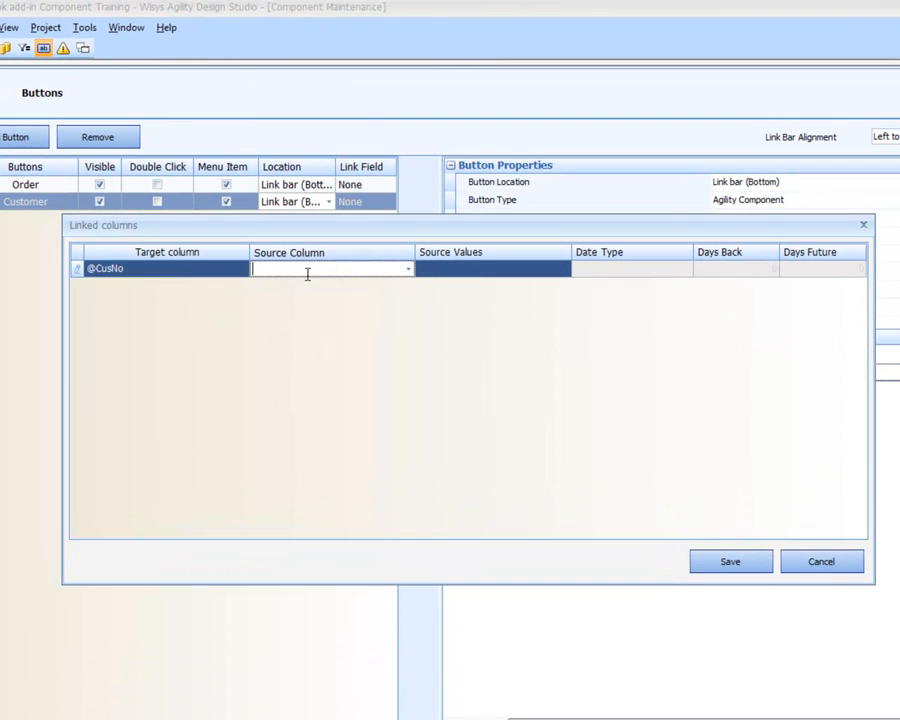
pyautogui.click(408, 268)
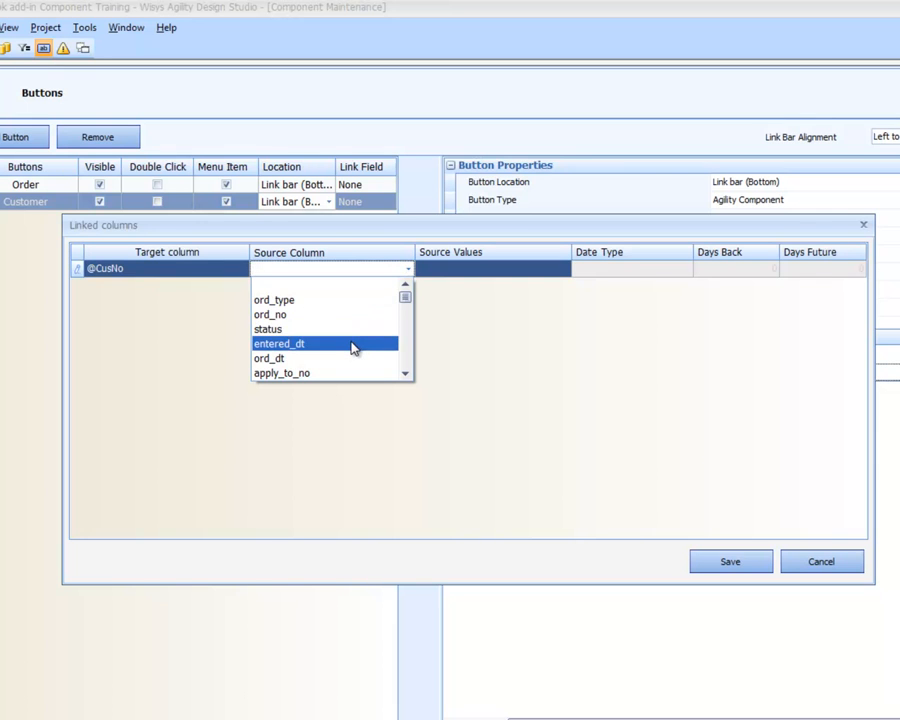
pyautogui.scroll(-1, 349, 344)
pyautogui.scroll(-1, 342, 352)
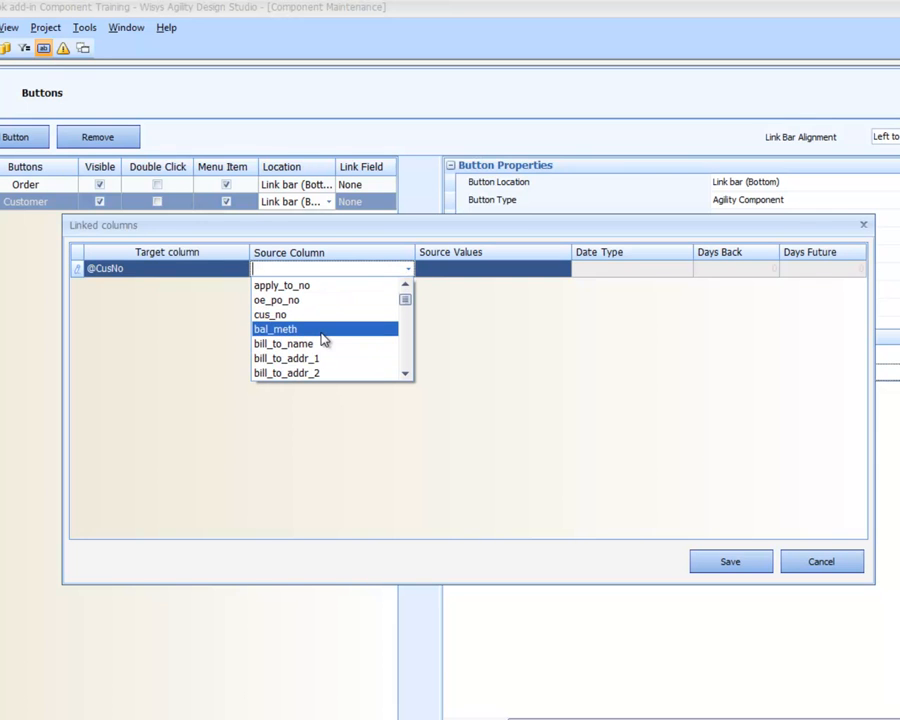
pyautogui.click(324, 315)
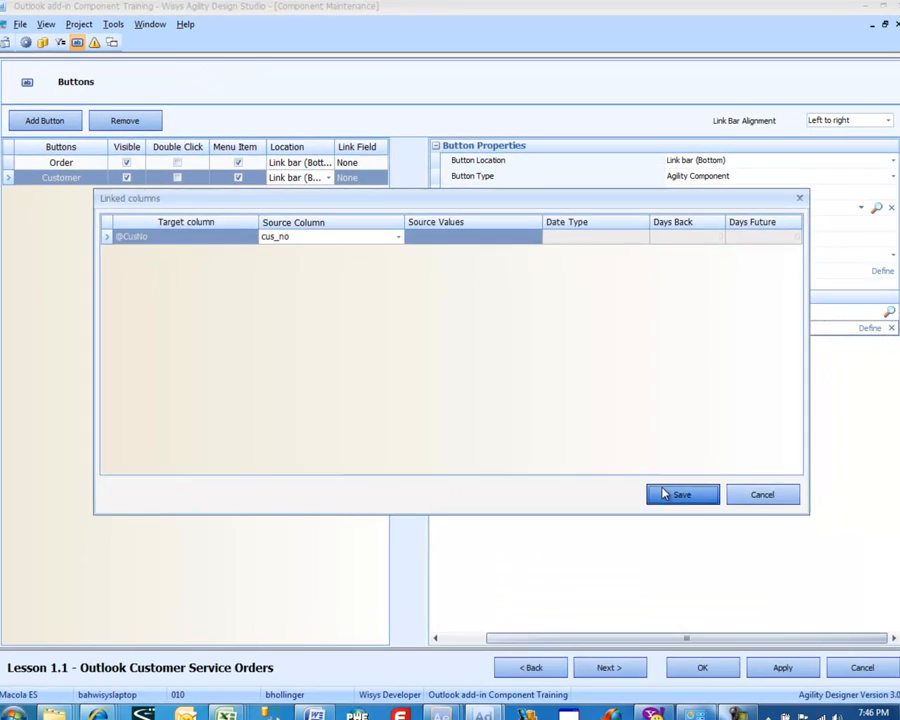
pyautogui.click(702, 561)
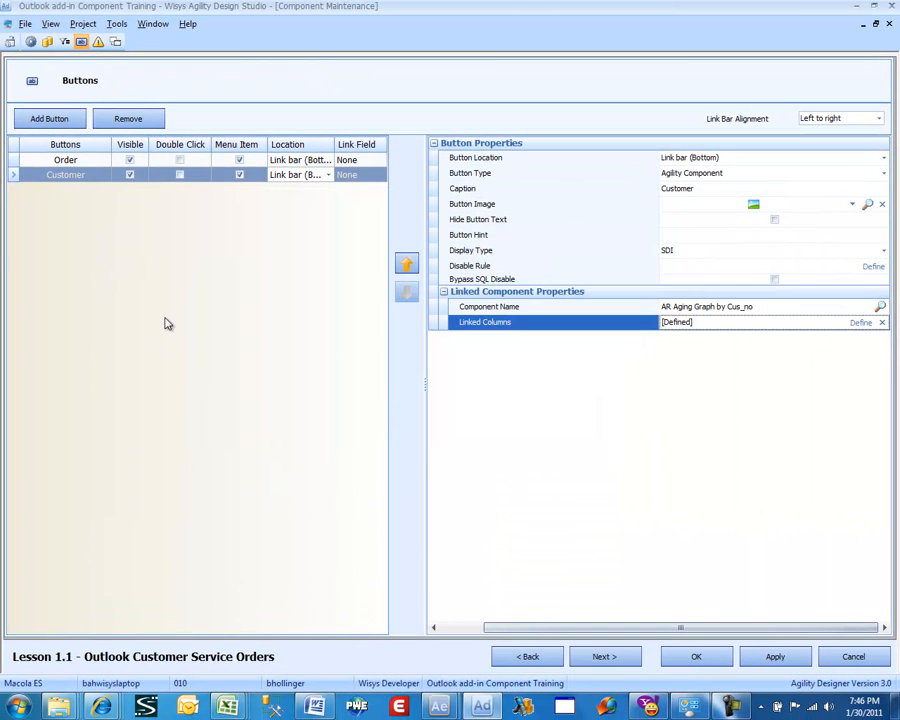
# Review the Order and Customer buttons and confirm the component's button settings
pyautogui.click(66, 160)
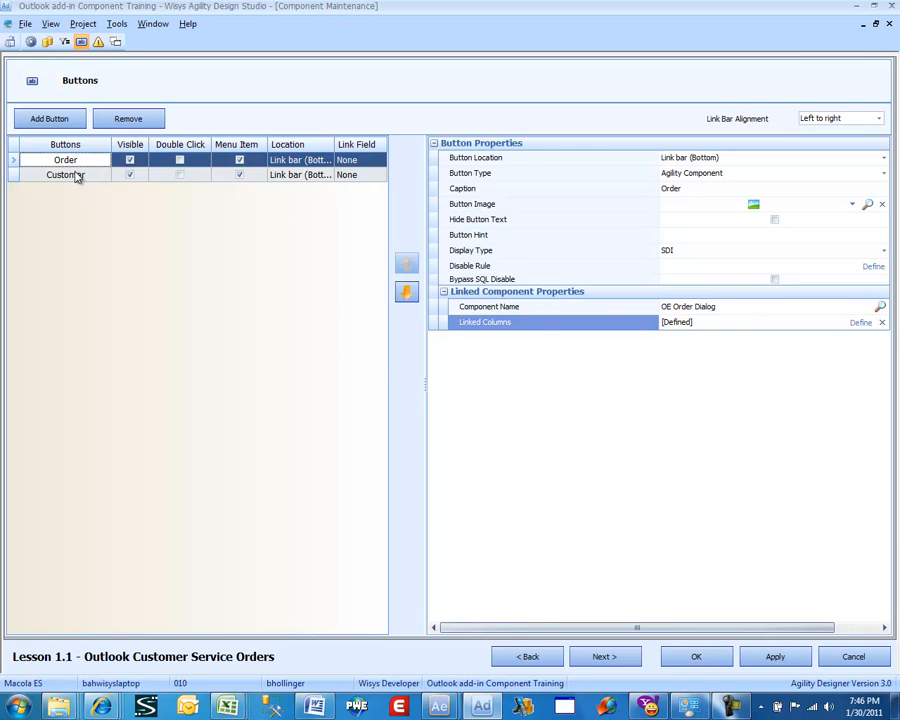
pyautogui.click(78, 177)
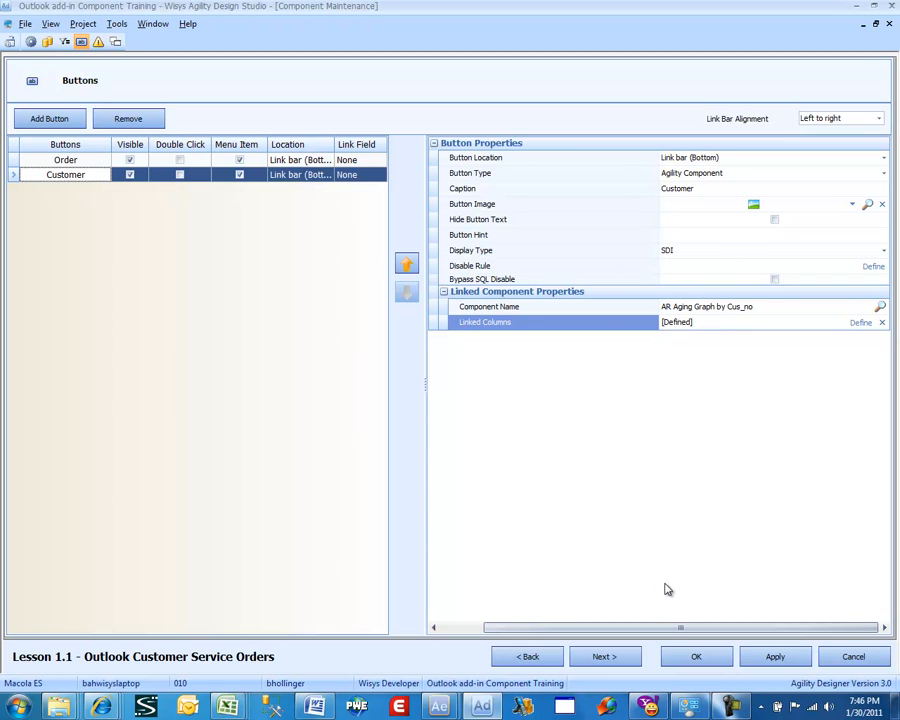
pyautogui.click(690, 657)
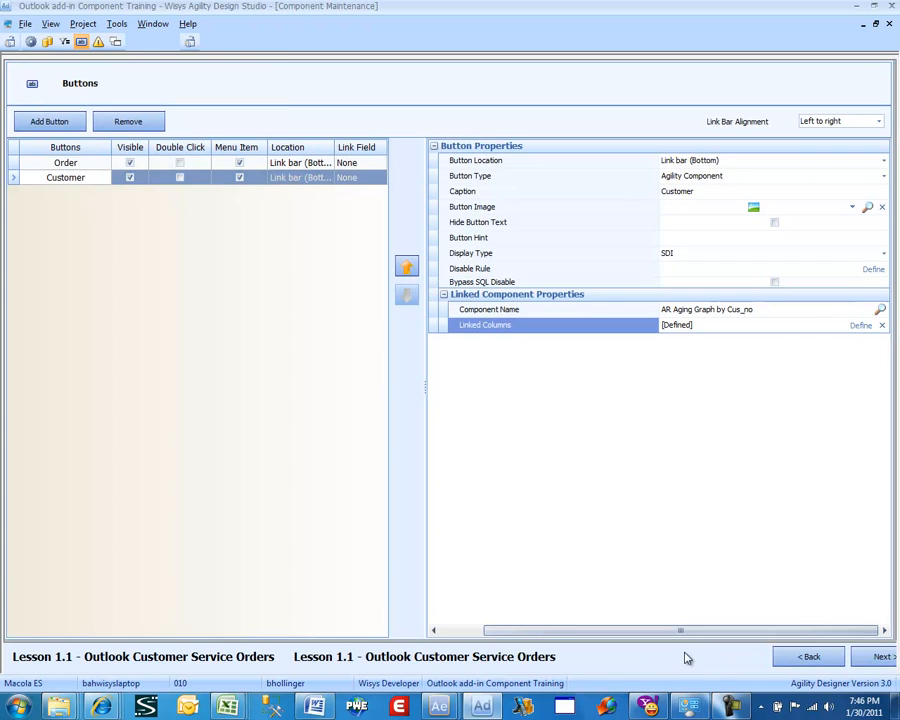
# Preview the Lesson 1.1 view, choose a customer in the Customer filter, and apply it
pyautogui.rightClick(460, 112)
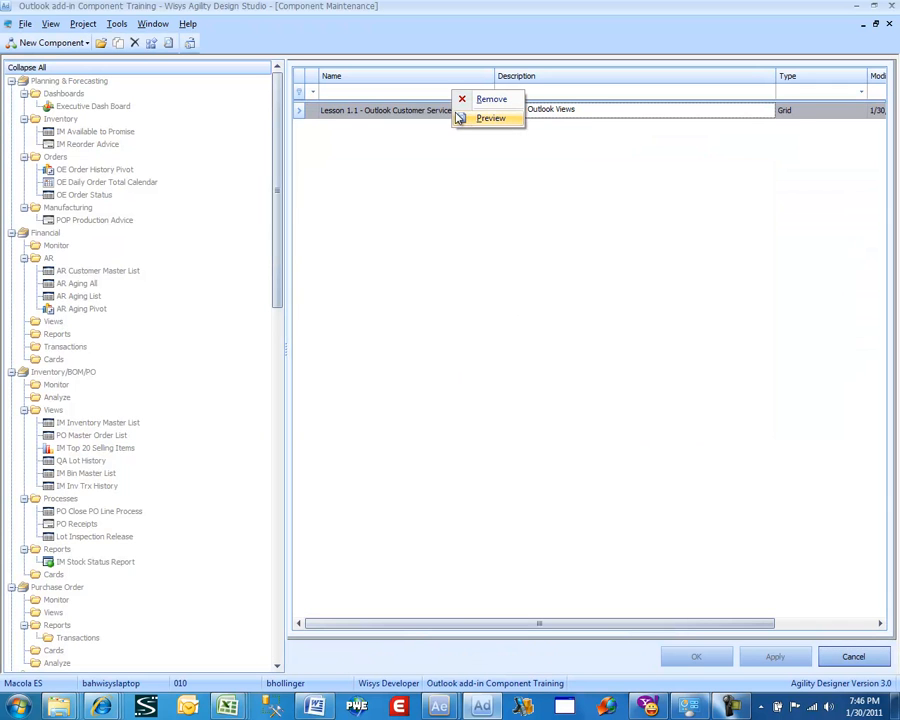
pyautogui.click(490, 118)
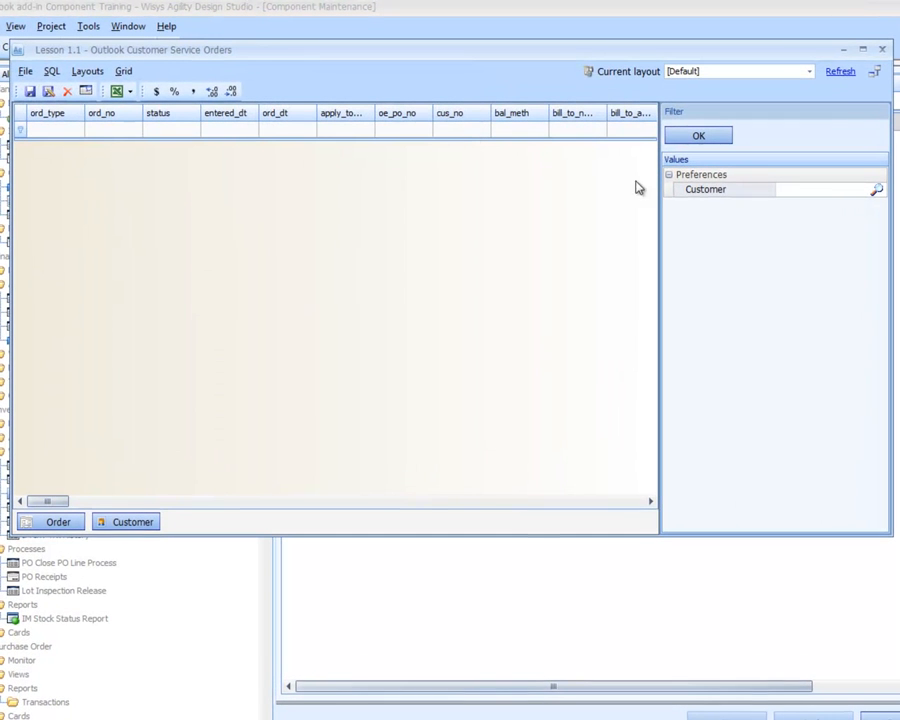
pyautogui.click(876, 190)
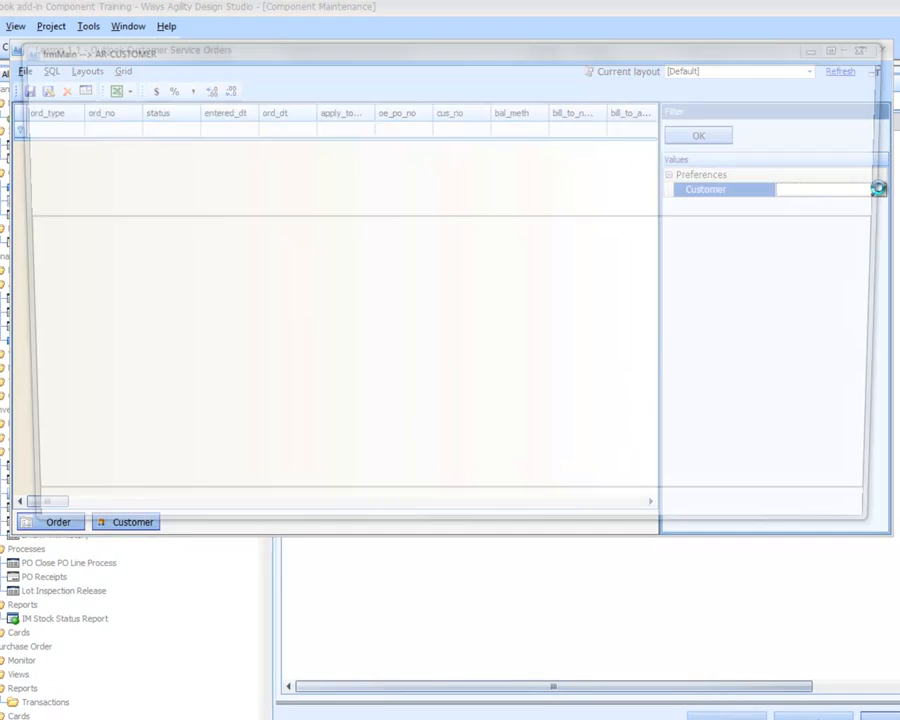
pyautogui.doubleClick(79, 247)
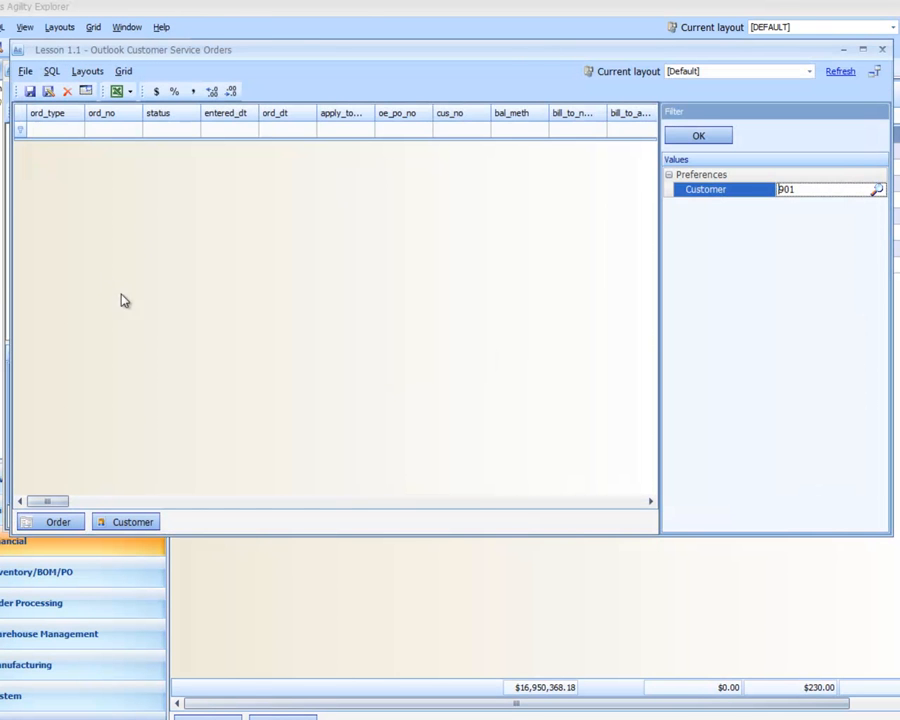
pyautogui.click(699, 135)
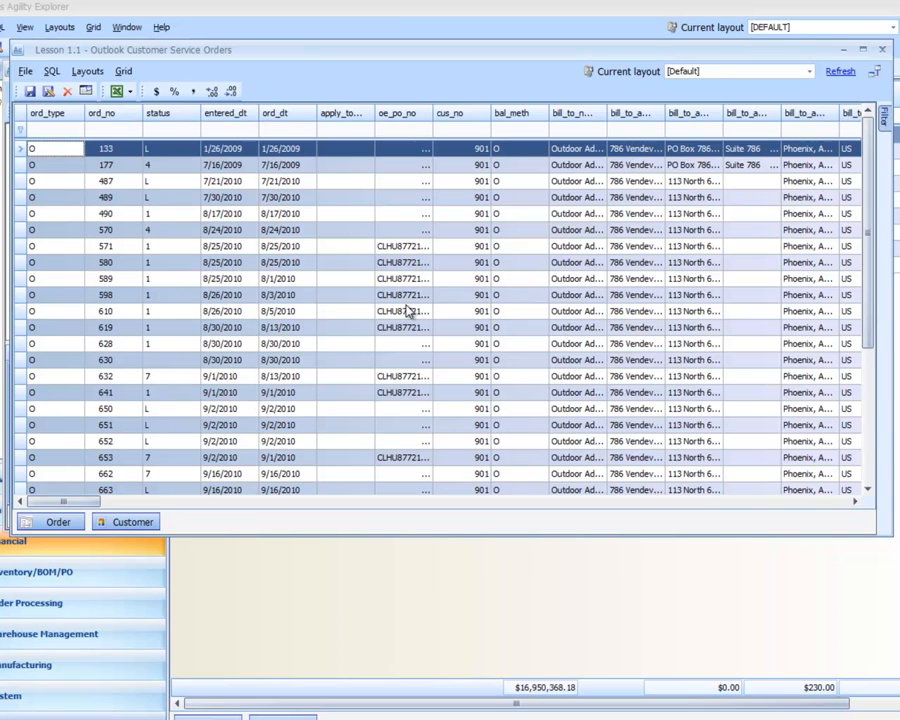
# Toggle the preview grid's column captions and close the preview window
pyautogui.click(86, 92)
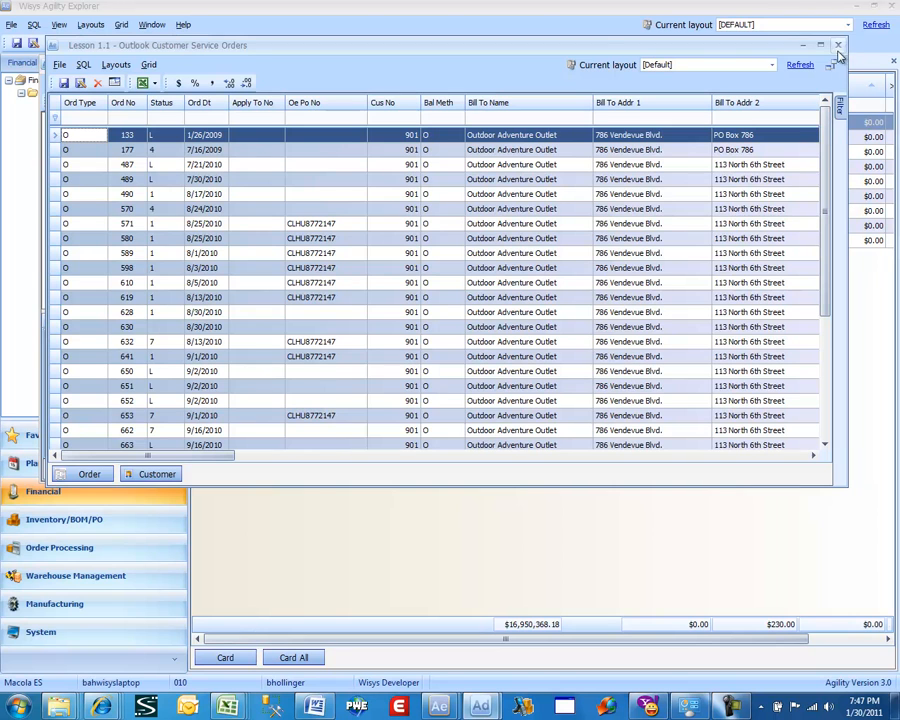
pyautogui.click(839, 46)
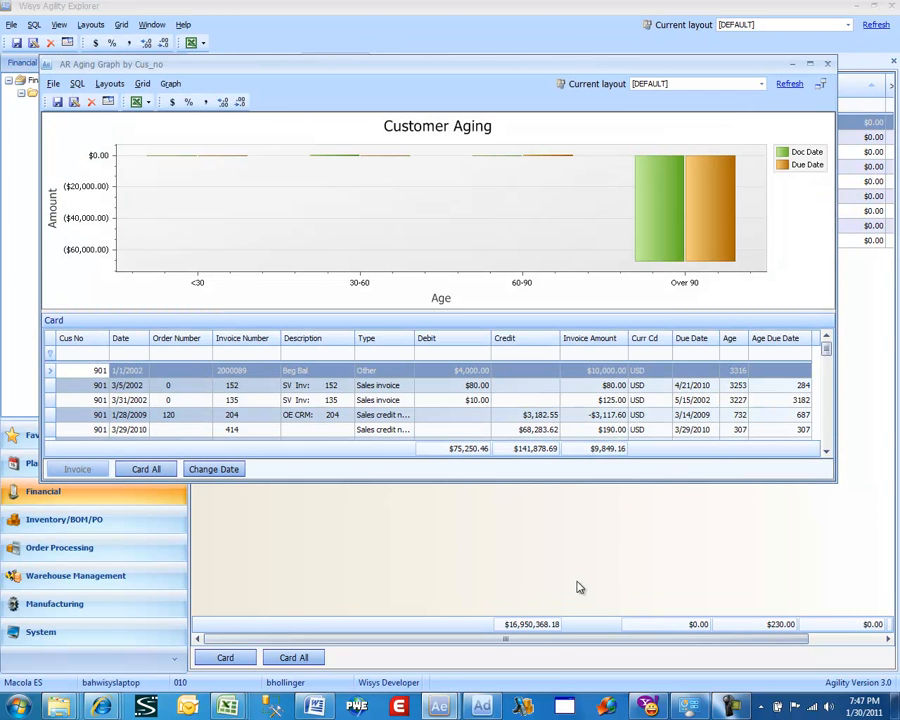
# Switch to Design Studio and reopen the Lesson 1.1 - Outlook Customer Service Orders component for editing
pyautogui.click(482, 706)
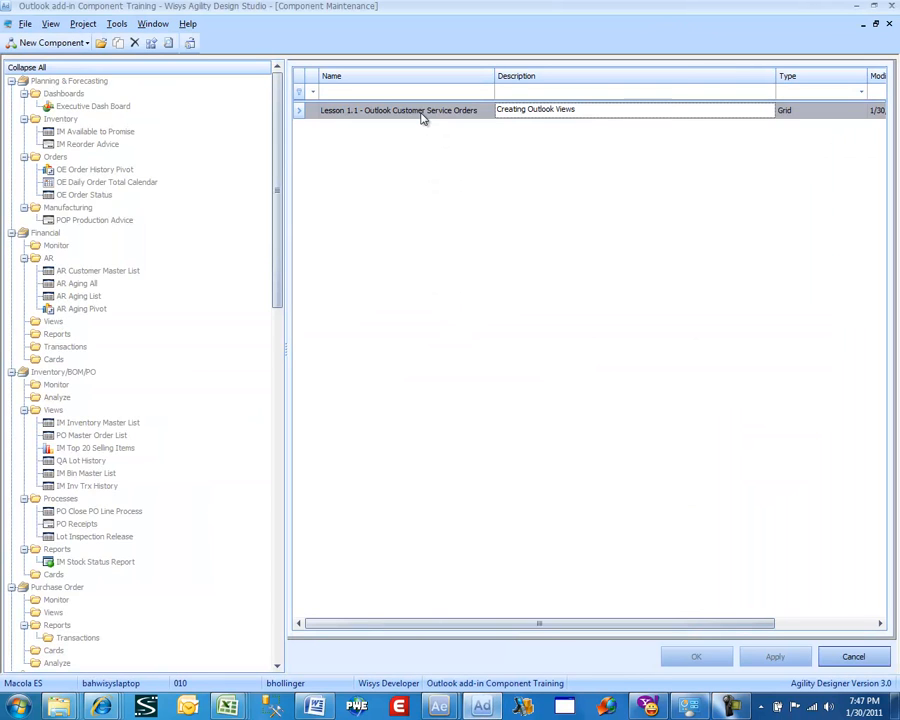
pyautogui.doubleClick(422, 116)
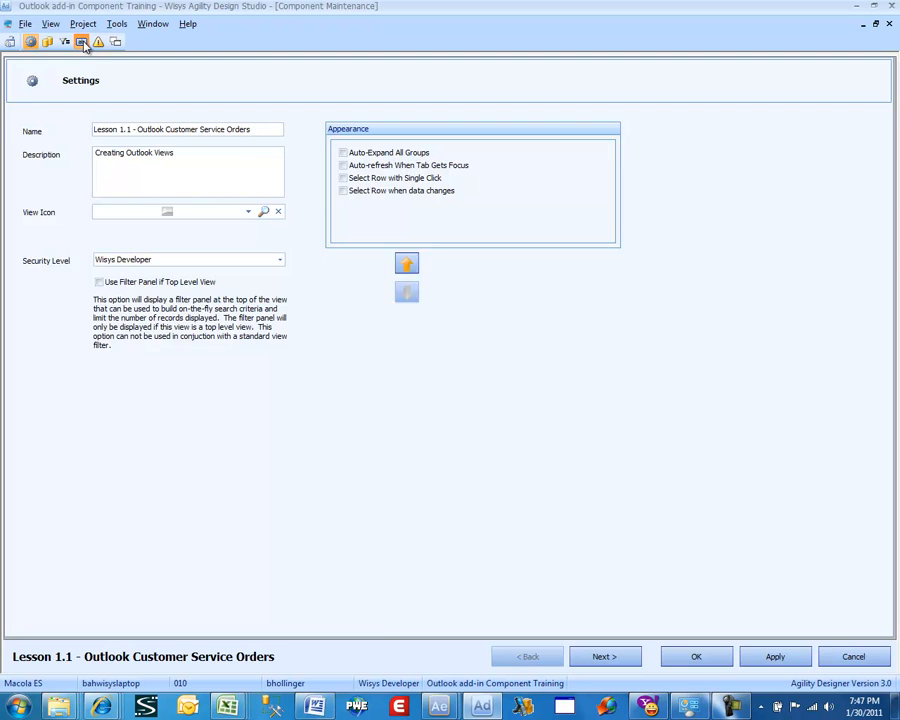
# Try to move the Customer button to the top toolbar and save the component
pyautogui.click(81, 41)
pyautogui.click(322, 158)
pyautogui.click(458, 265)
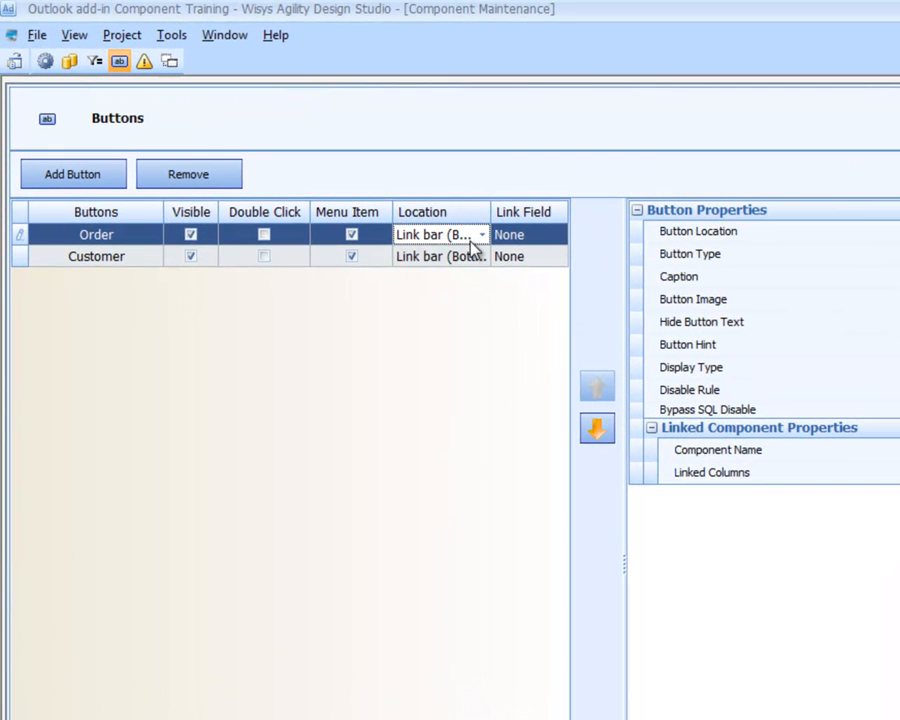
pyautogui.click(473, 245)
pyautogui.click(474, 255)
pyautogui.click(474, 261)
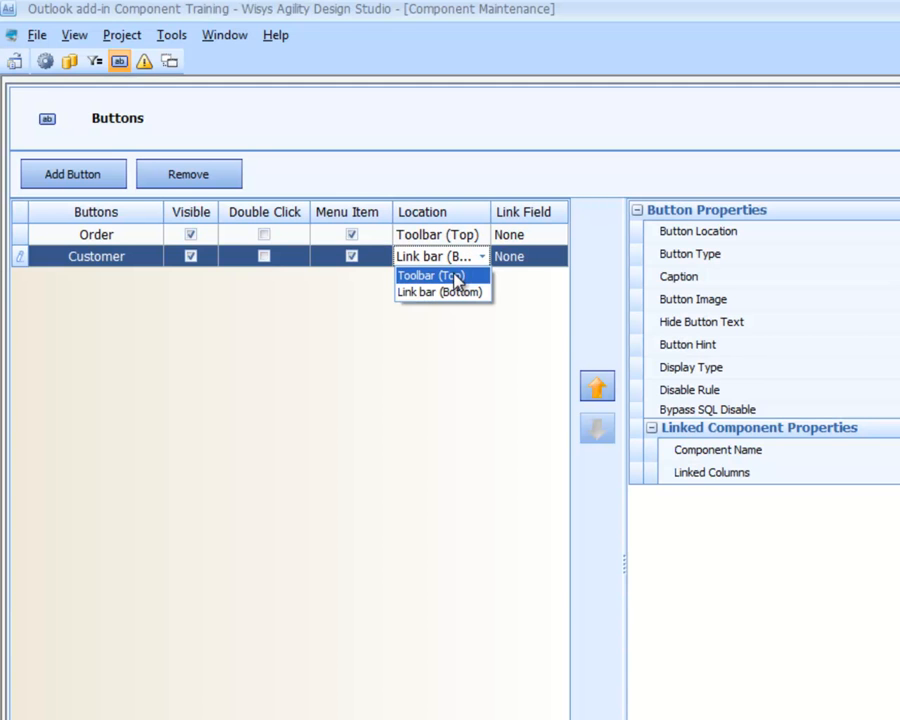
pyautogui.click(460, 276)
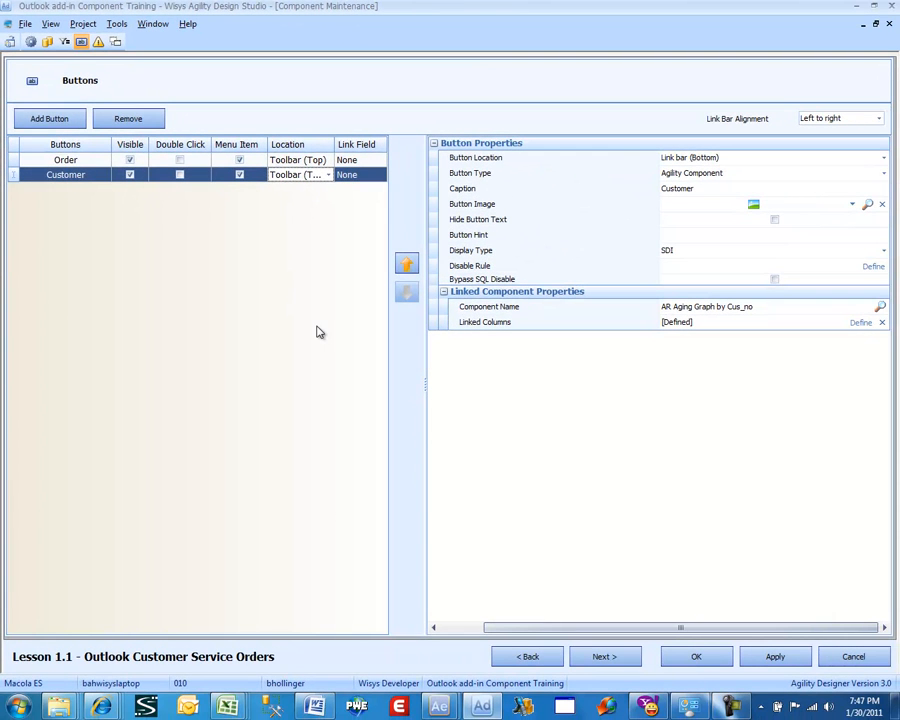
pyautogui.click(700, 657)
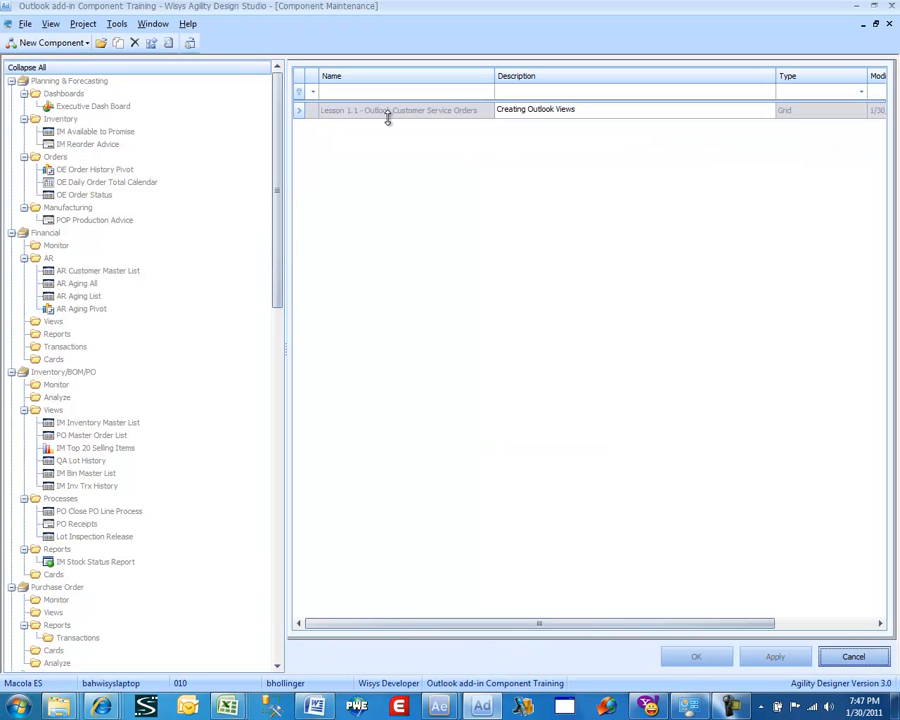
# Preview the Lesson 1.1 view to check the button placement, then close the preview
pyautogui.rightClick(388, 115)
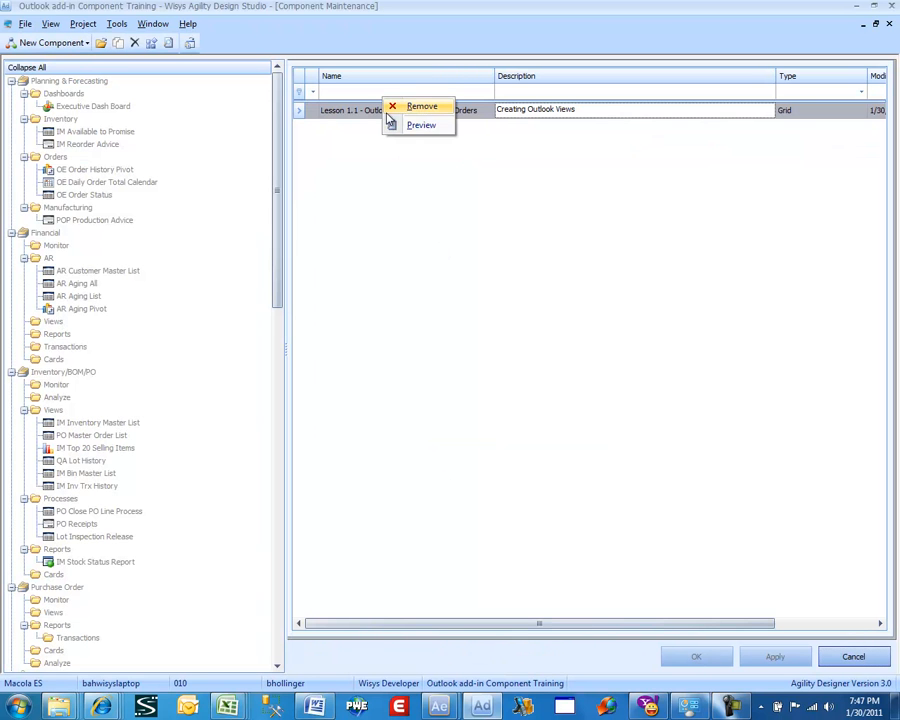
pyautogui.click(398, 125)
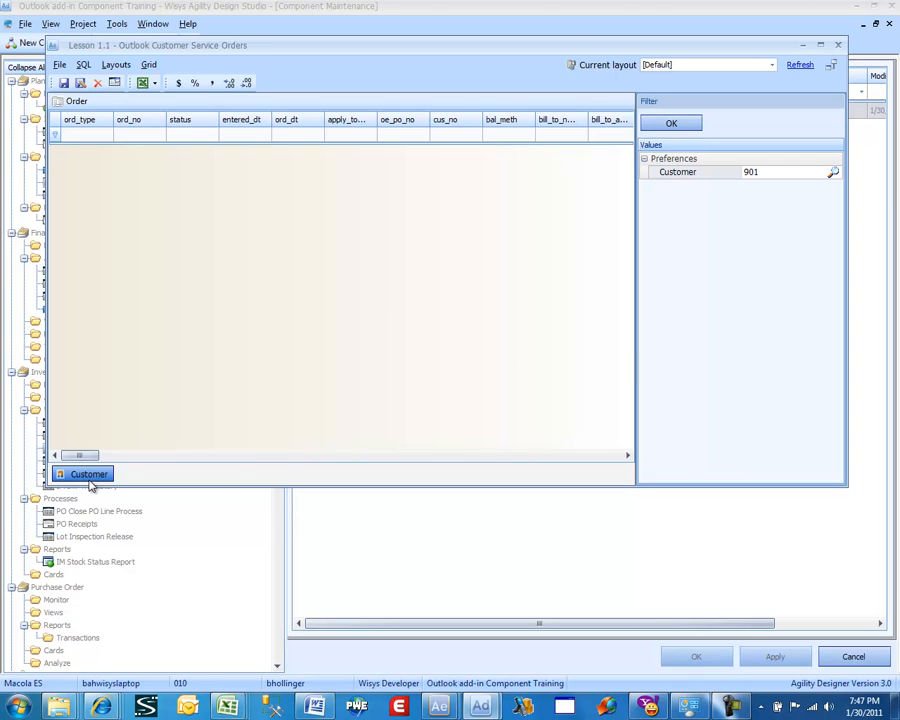
pyautogui.click(838, 45)
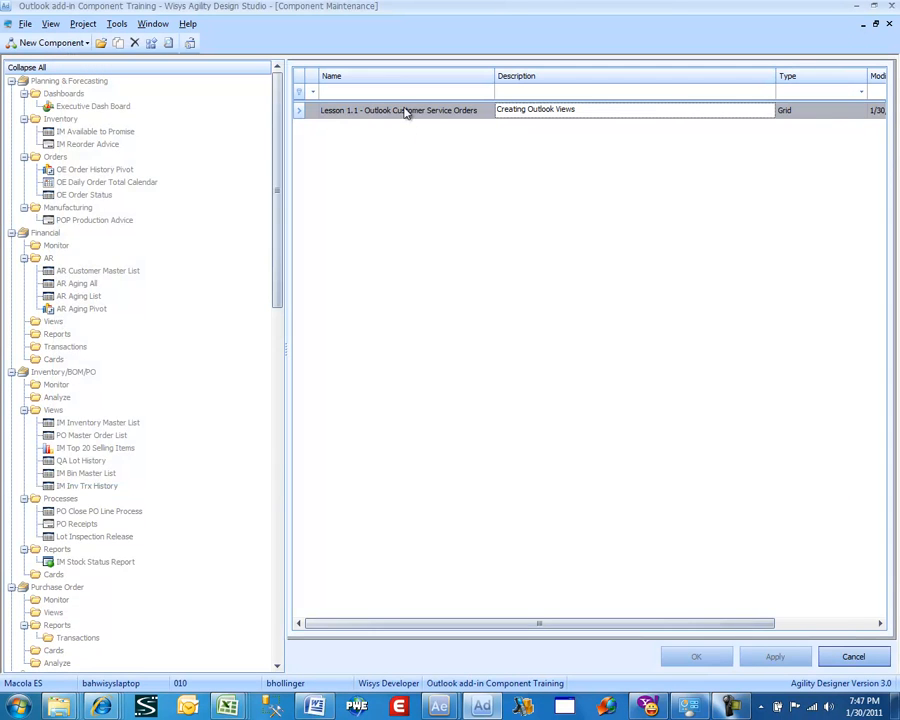
# Reopen the Lesson 1.1 component's buttons and set the Customer button's location to Toolbar (Top)
pyautogui.doubleClick(378, 111)
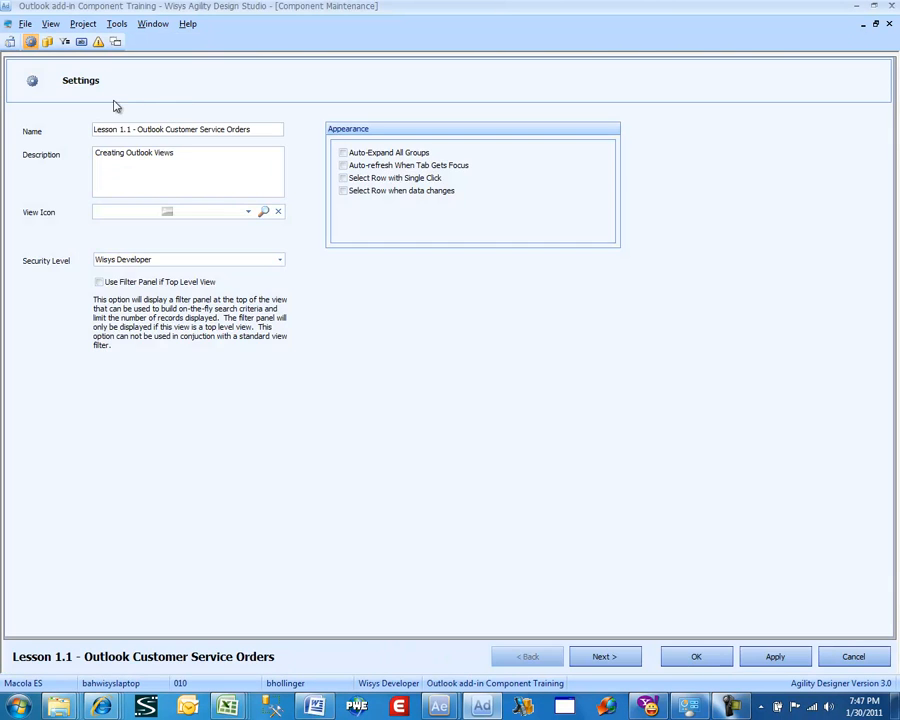
pyautogui.click(80, 42)
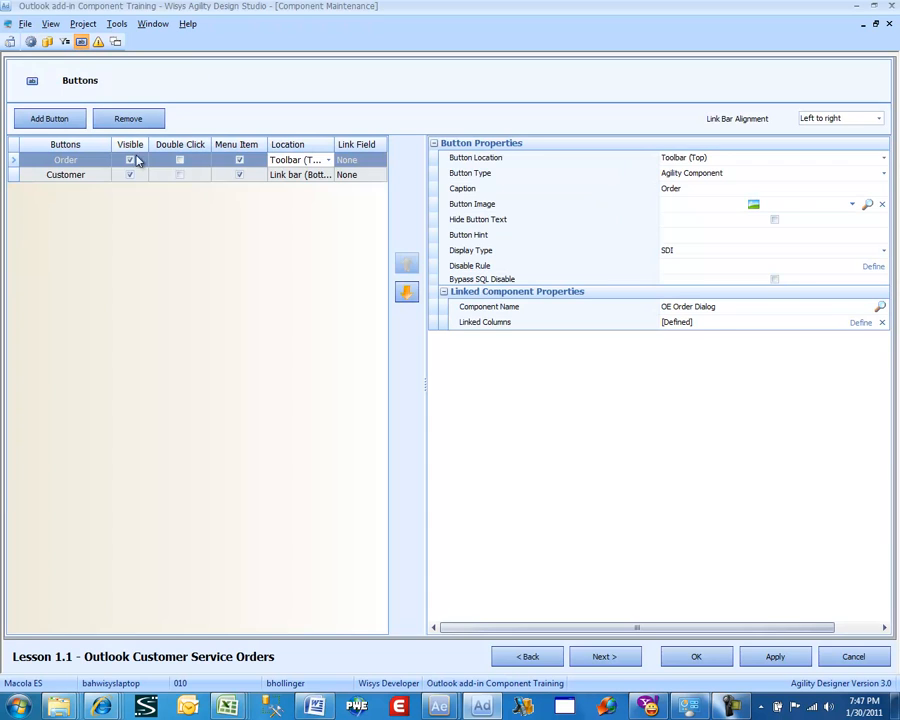
pyautogui.click(324, 178)
pyautogui.click(325, 178)
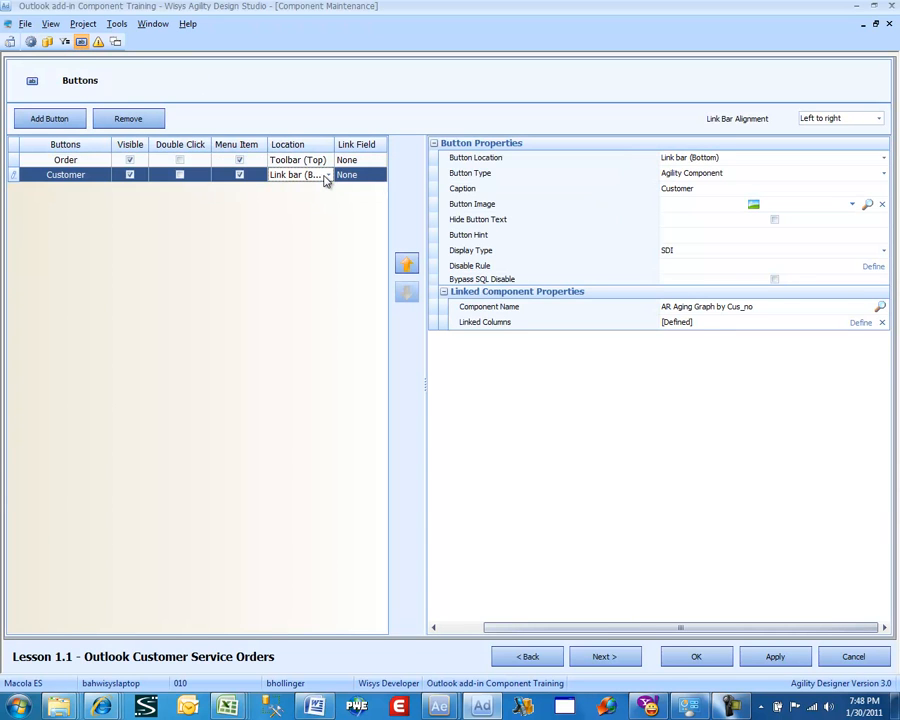
pyautogui.click(324, 178)
pyautogui.click(314, 188)
# Enable Double Click for the Order button and save the component
pyautogui.click(65, 162)
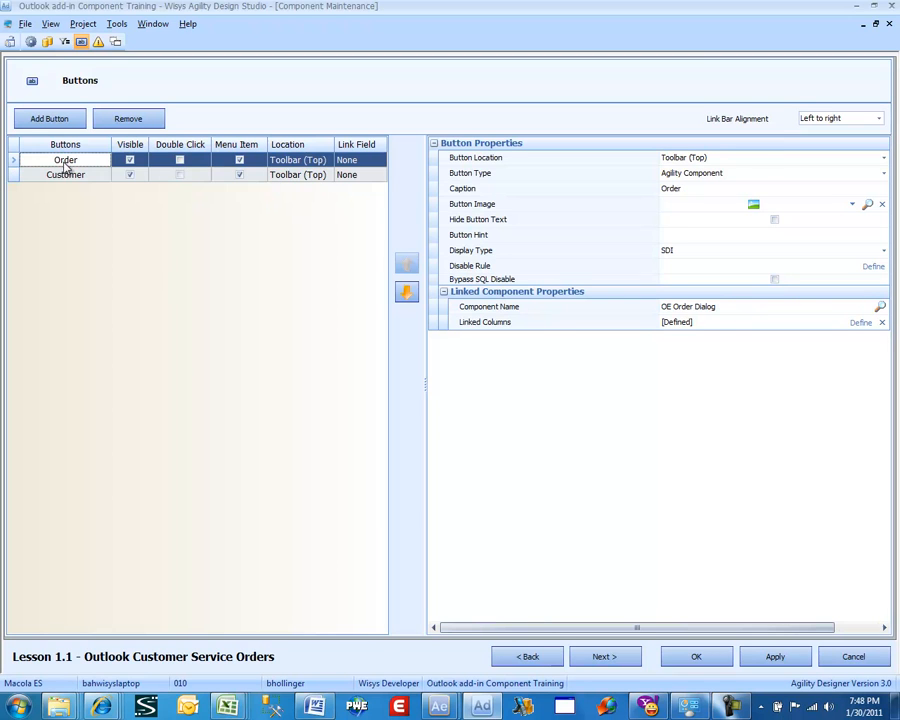
pyautogui.click(66, 176)
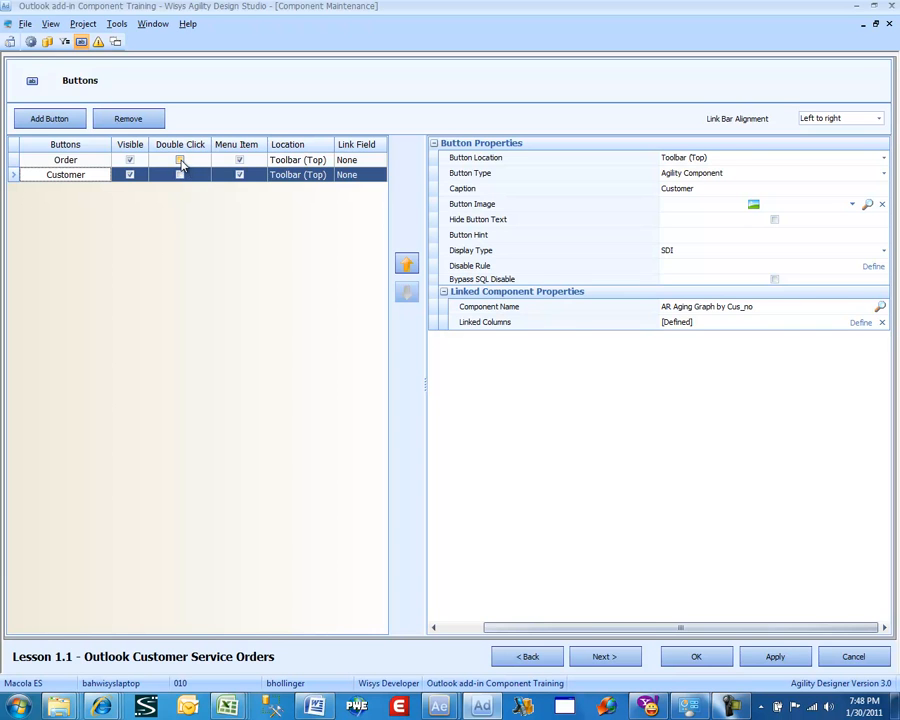
pyautogui.click(180, 161)
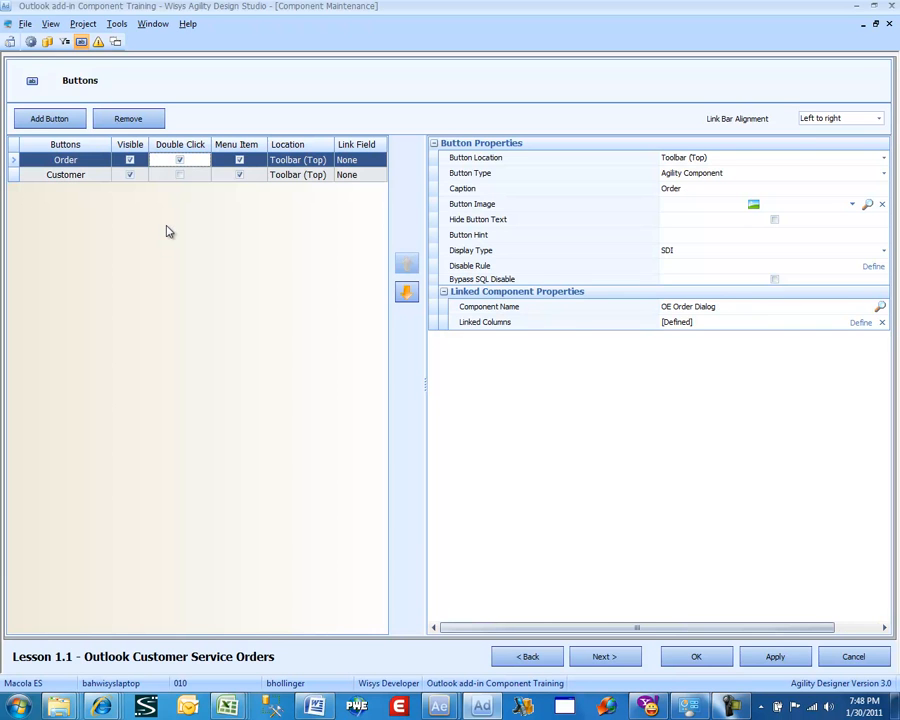
pyautogui.click(680, 656)
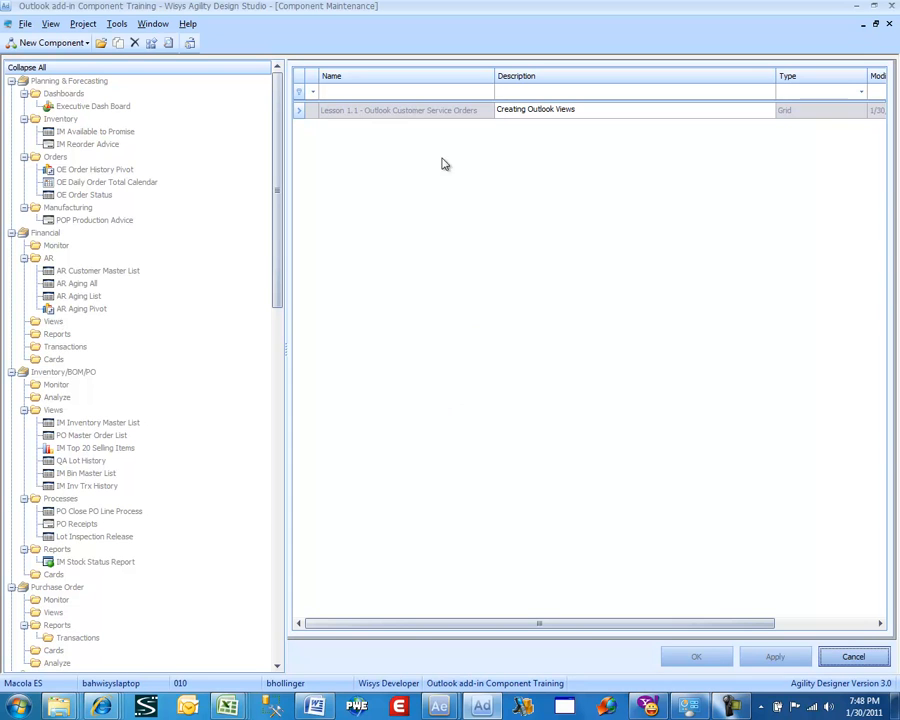
# Preview the Lesson 1.1 view and apply the Customer filter
pyautogui.rightClick(449, 111)
pyautogui.click(458, 112)
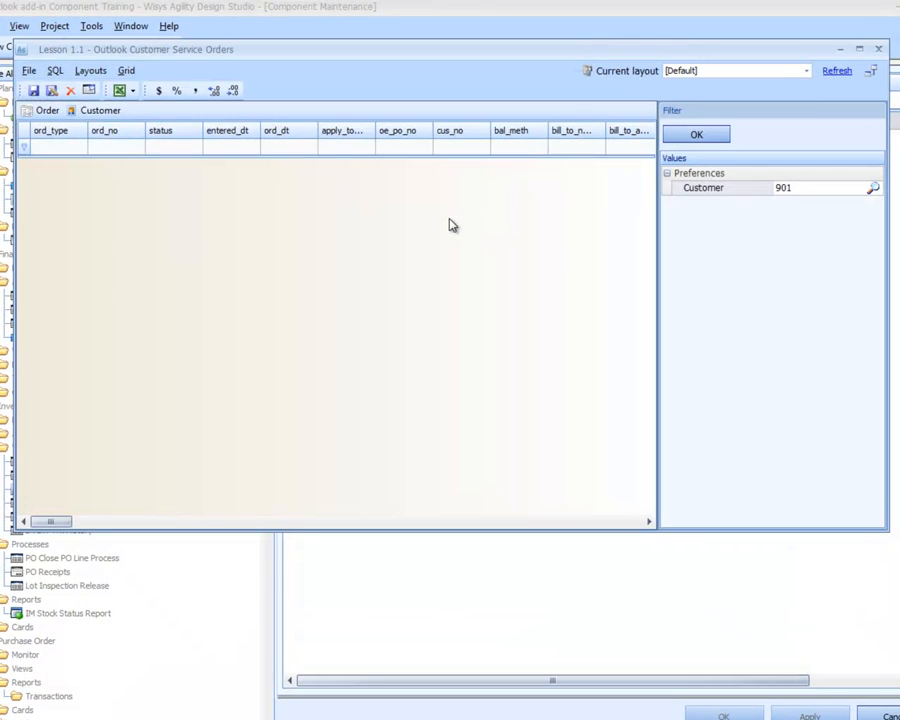
pyautogui.click(697, 136)
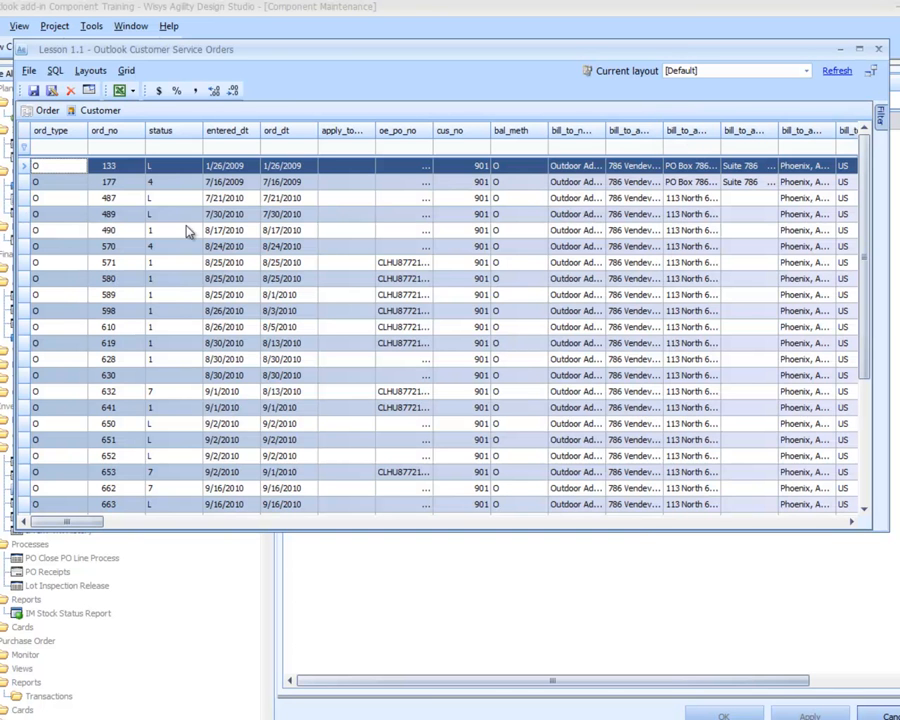
# Toggle the preview grid's column captions and save the layout
pyautogui.click(90, 70)
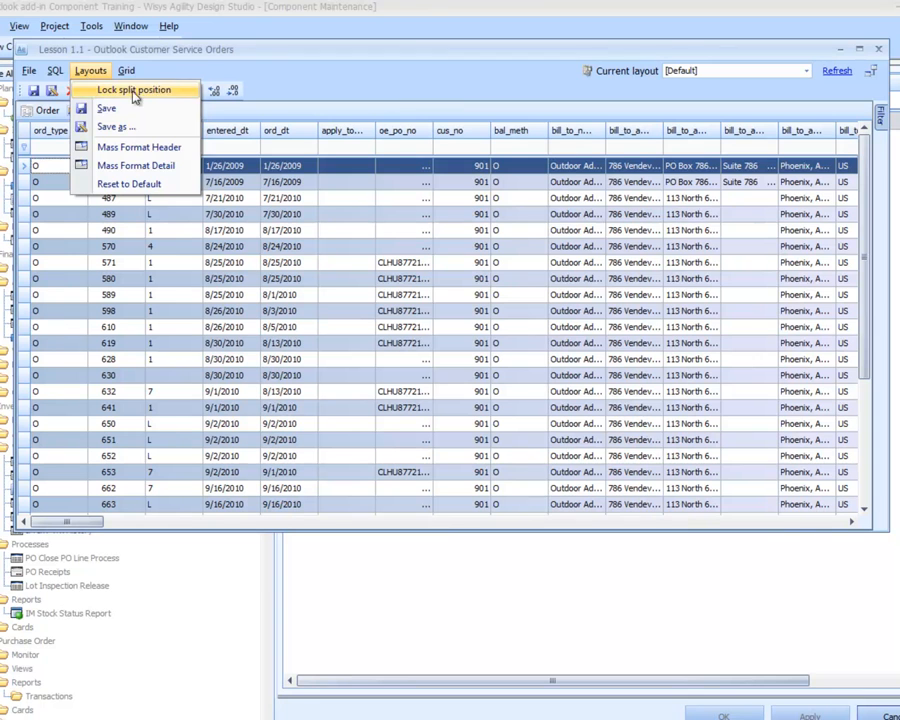
pyautogui.click(372, 94)
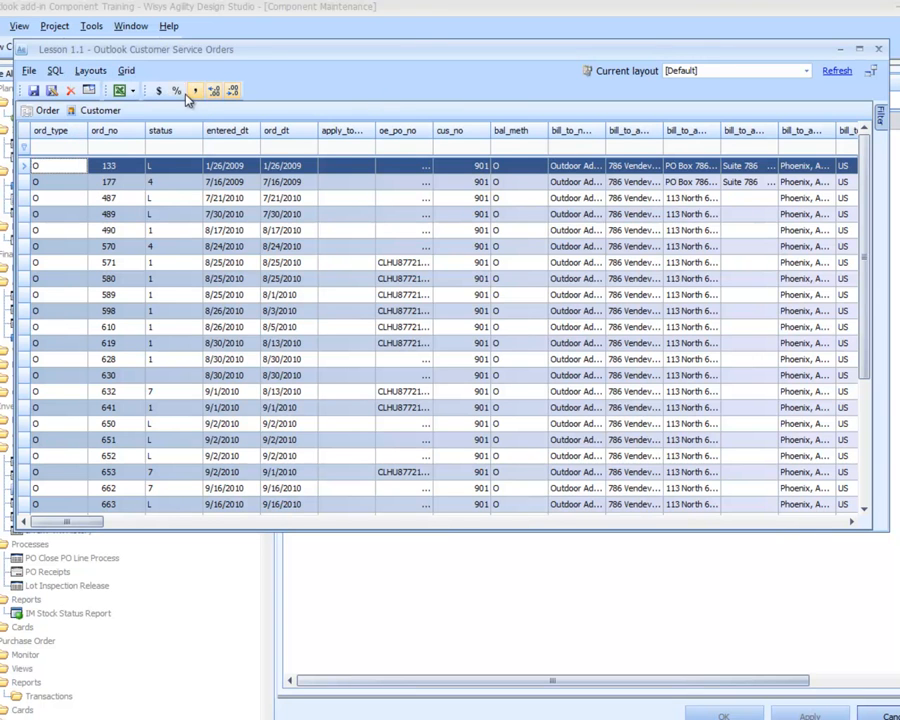
pyautogui.click(89, 91)
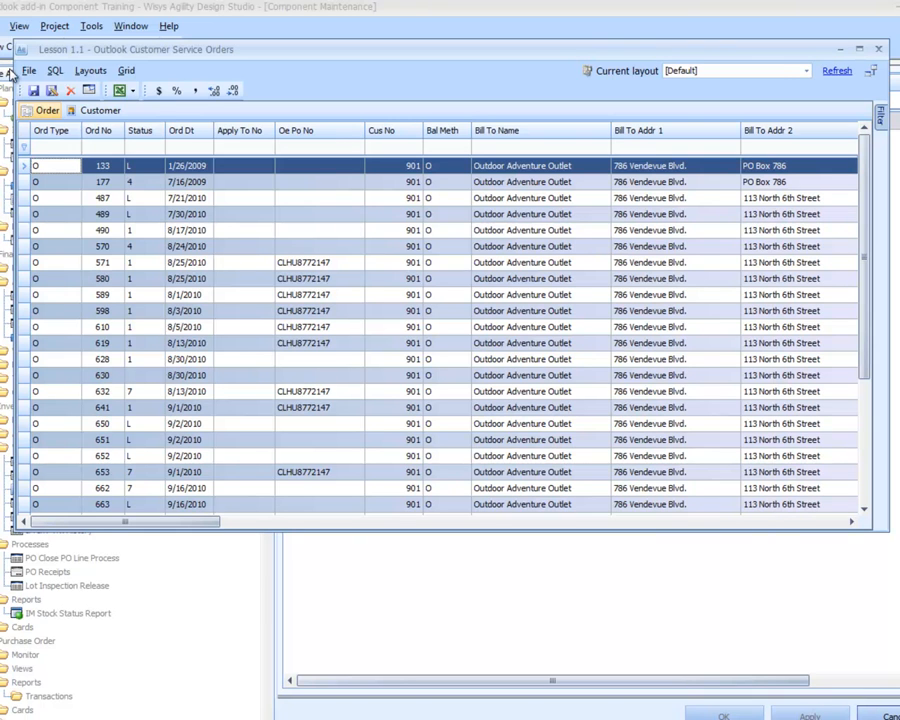
pyautogui.click(32, 90)
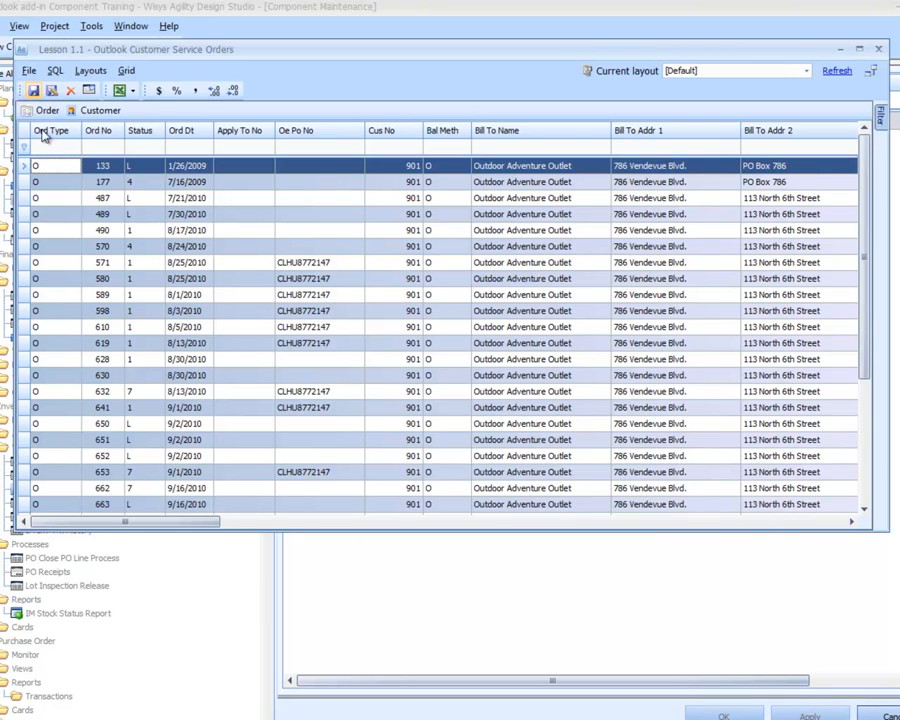
# Open order 177's order dialog from the grid and close it
pyautogui.click(131, 186)
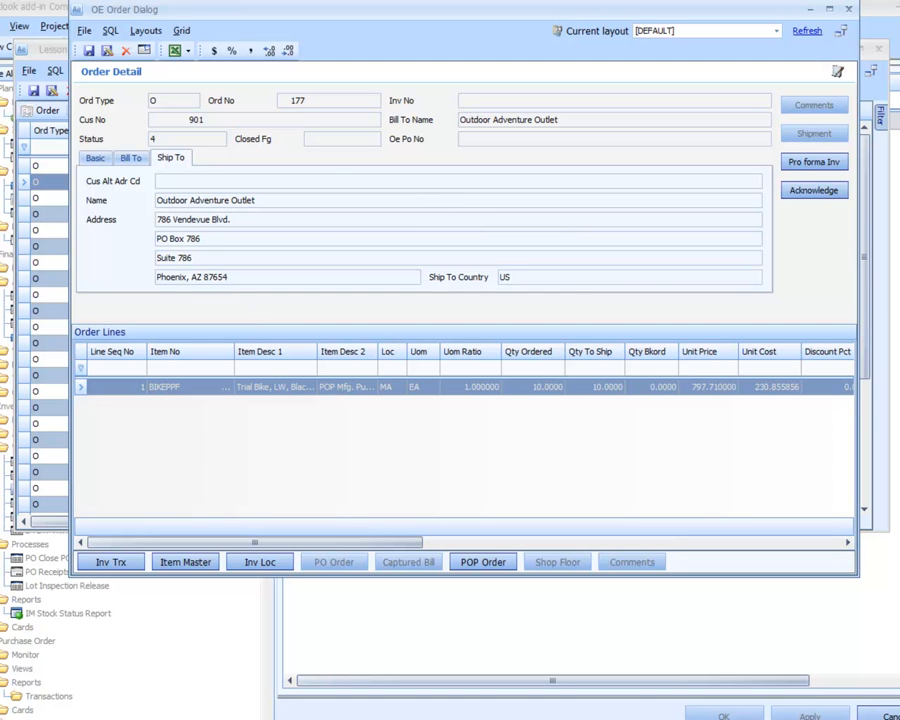
pyautogui.click(852, 10)
pyautogui.click(848, 12)
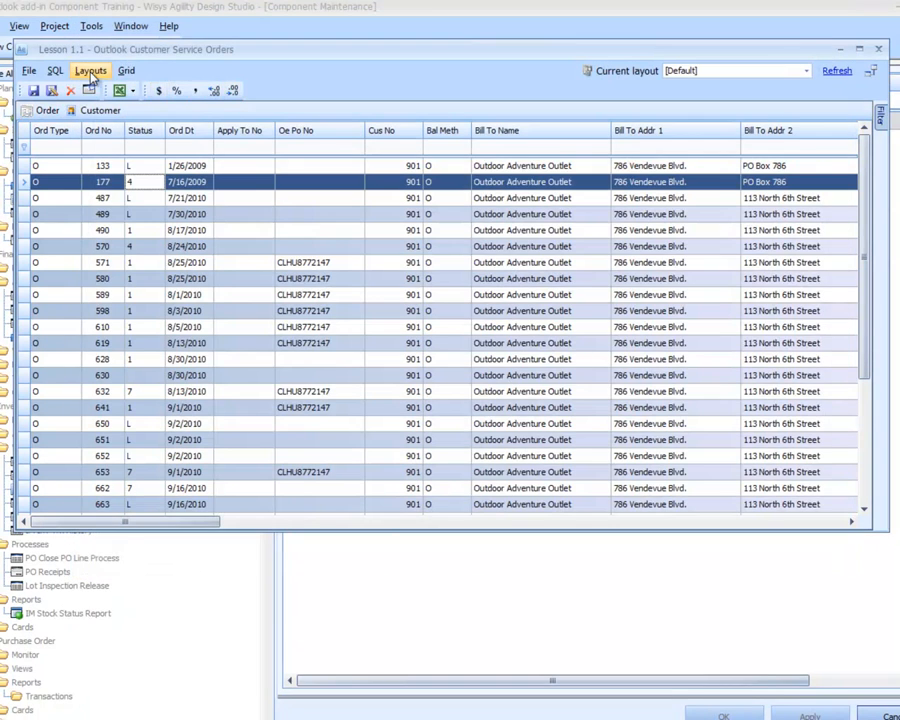
# Open the Customer aging graph, select an order 174 line, and open its invoice detail
pyautogui.click(98, 111)
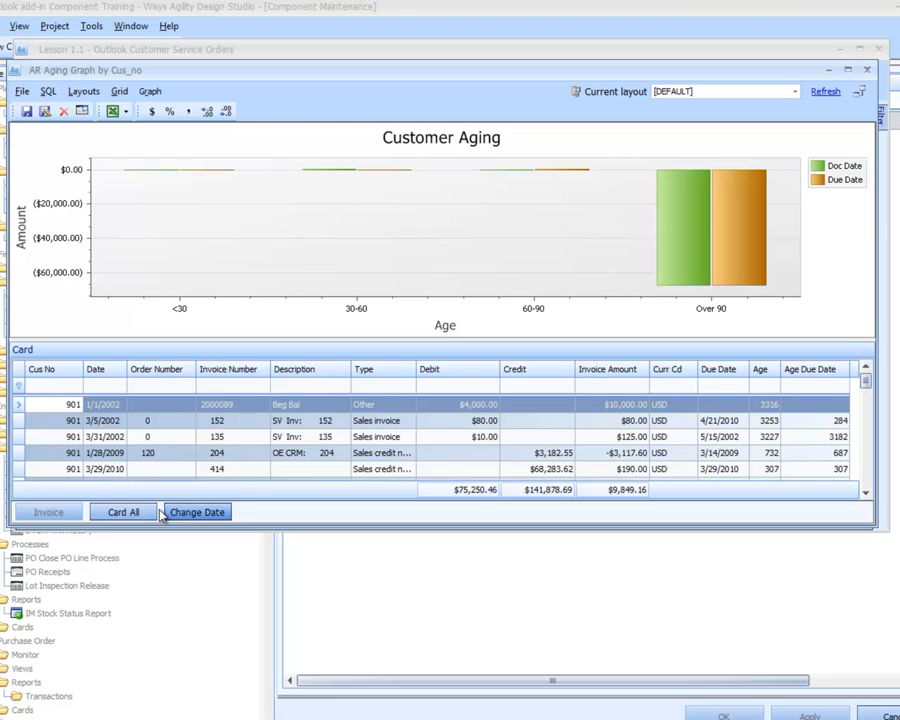
pyautogui.scroll(-2, 128, 421)
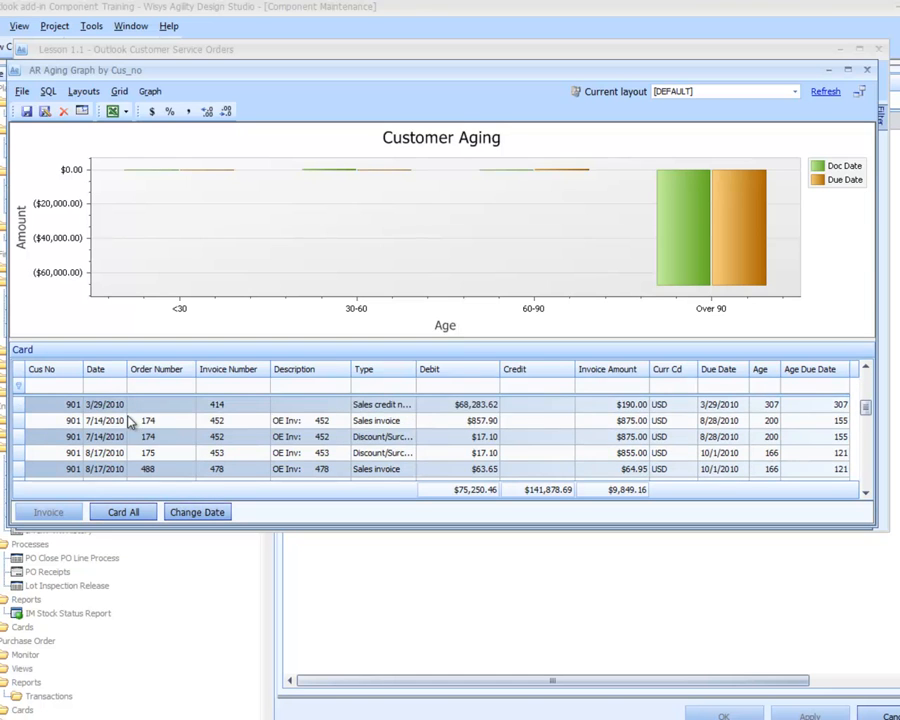
pyautogui.click(129, 425)
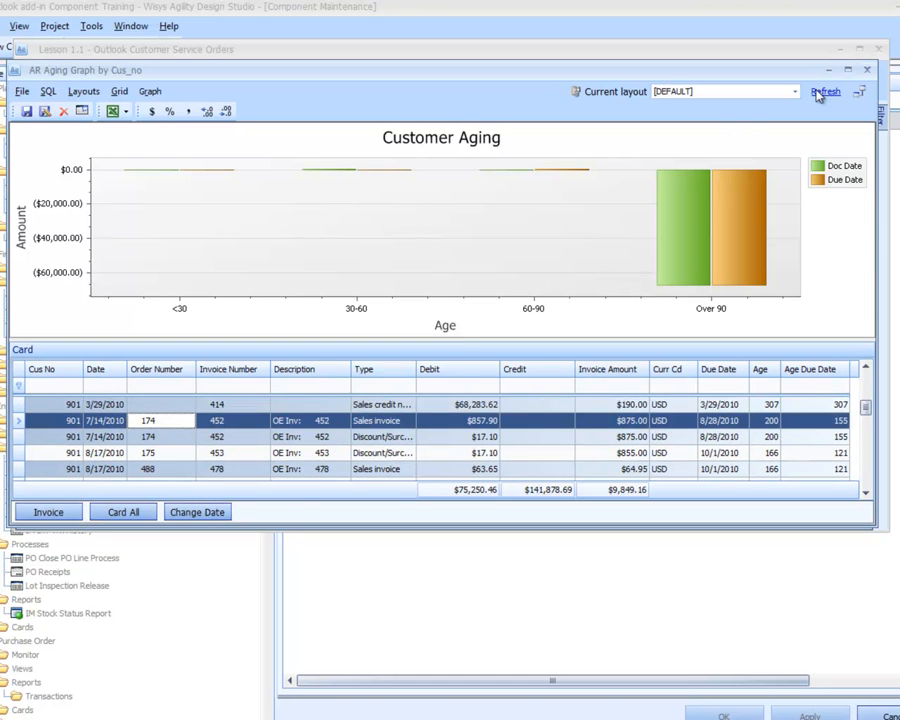
pyautogui.click(123, 437)
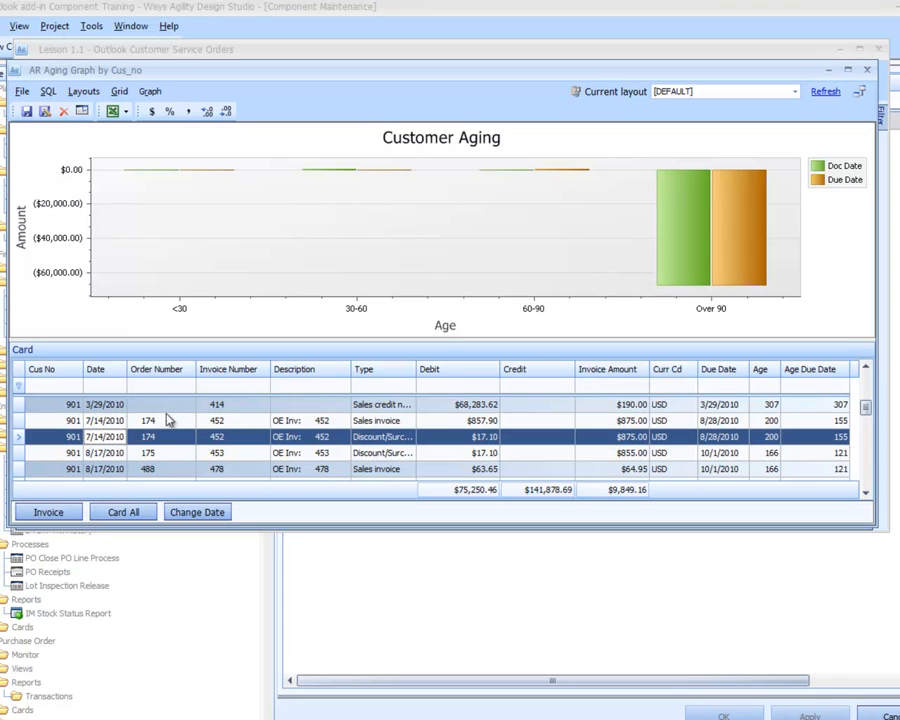
pyautogui.click(71, 513)
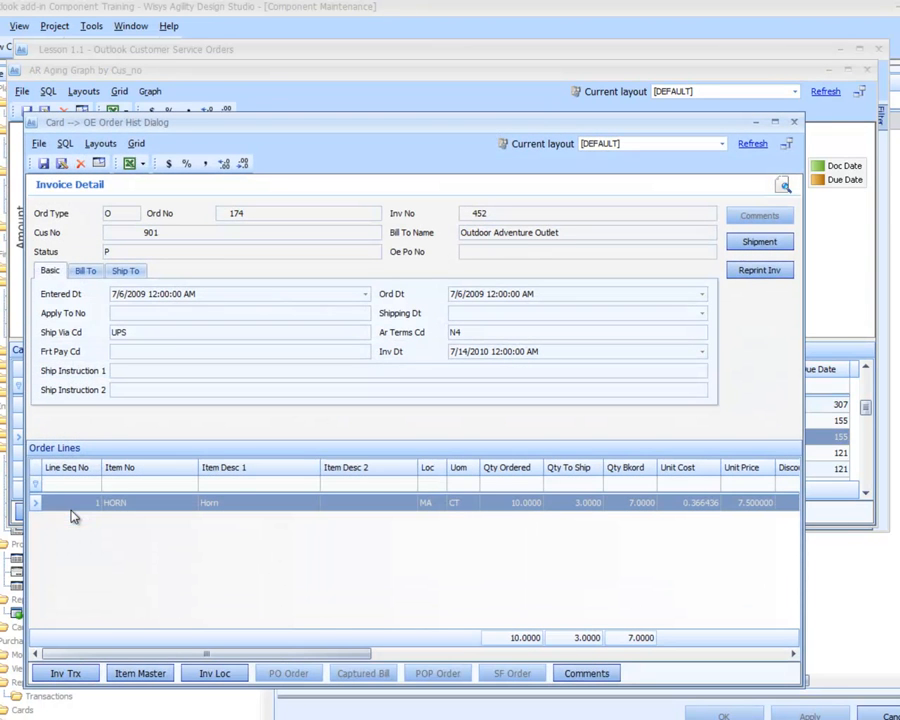
# Close the invoice detail, aging graph and preview windows
pyautogui.click(793, 121)
pyautogui.click(866, 70)
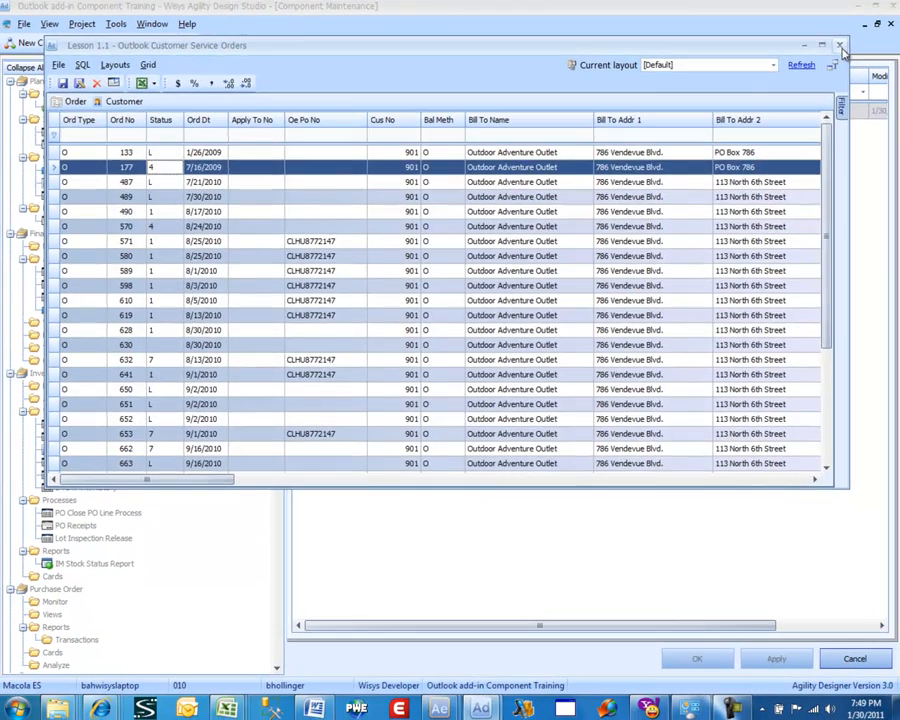
pyautogui.click(840, 46)
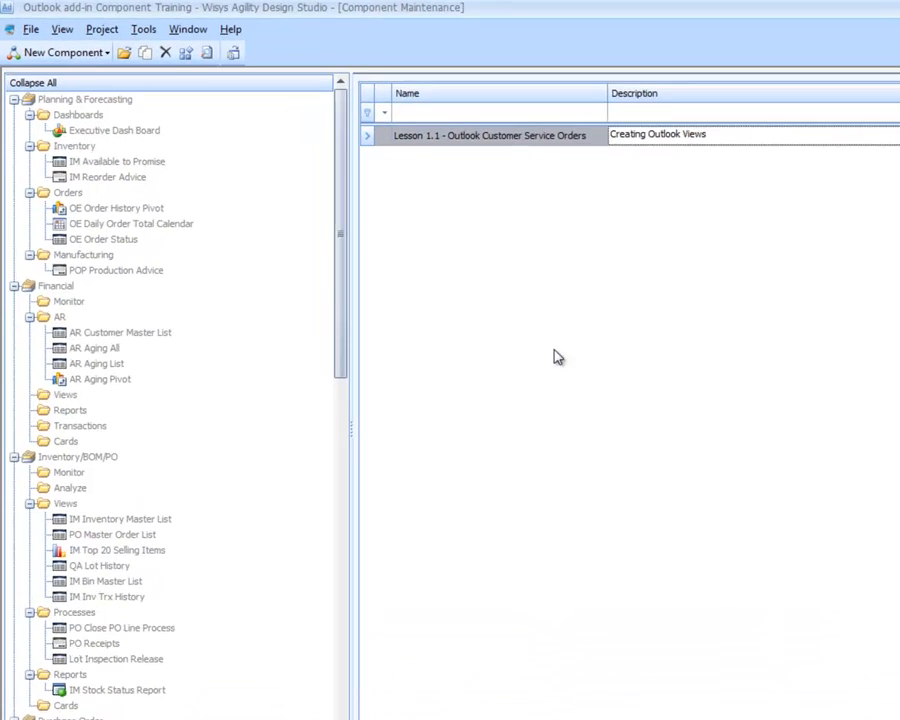
# Create a new grid component named Lesson 1.2 - Outlook Customer Service Order History with description Creating Outlook Views
pyautogui.click(44, 52)
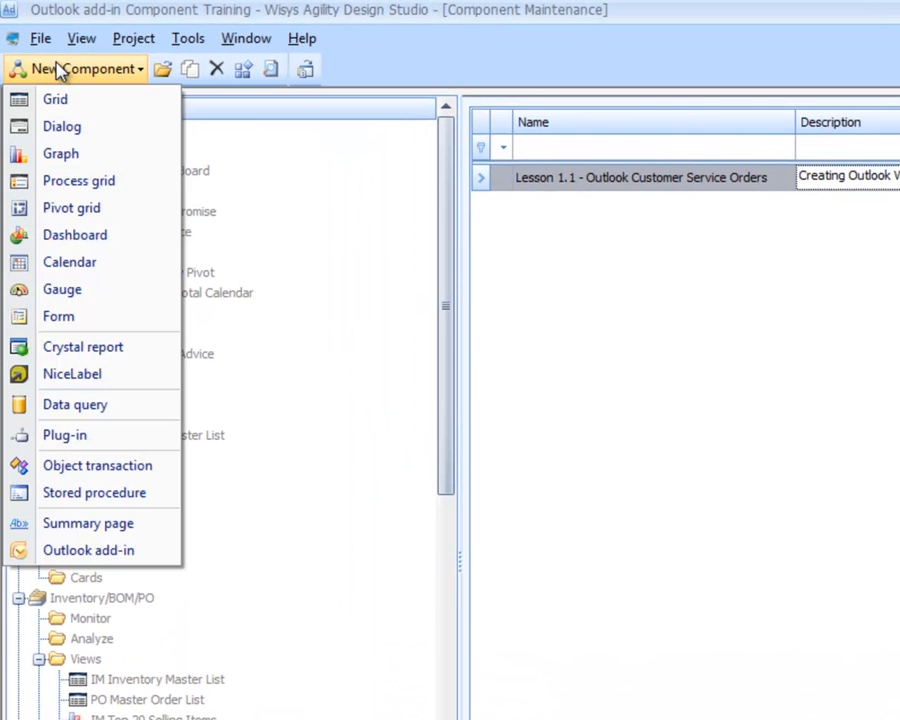
pyautogui.click(57, 98)
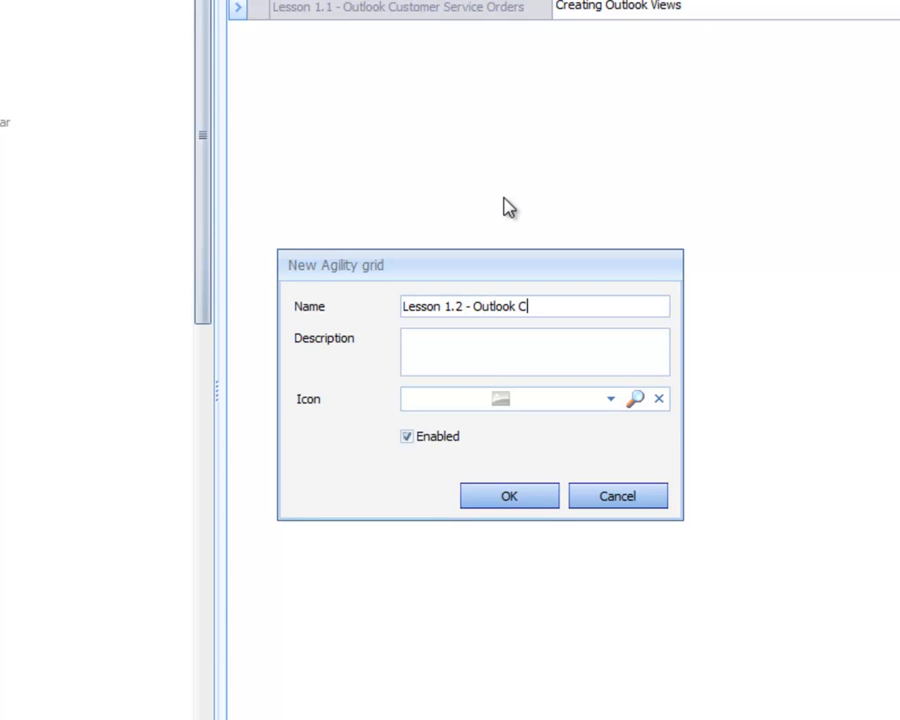
pyautogui.write('mer Service Order')
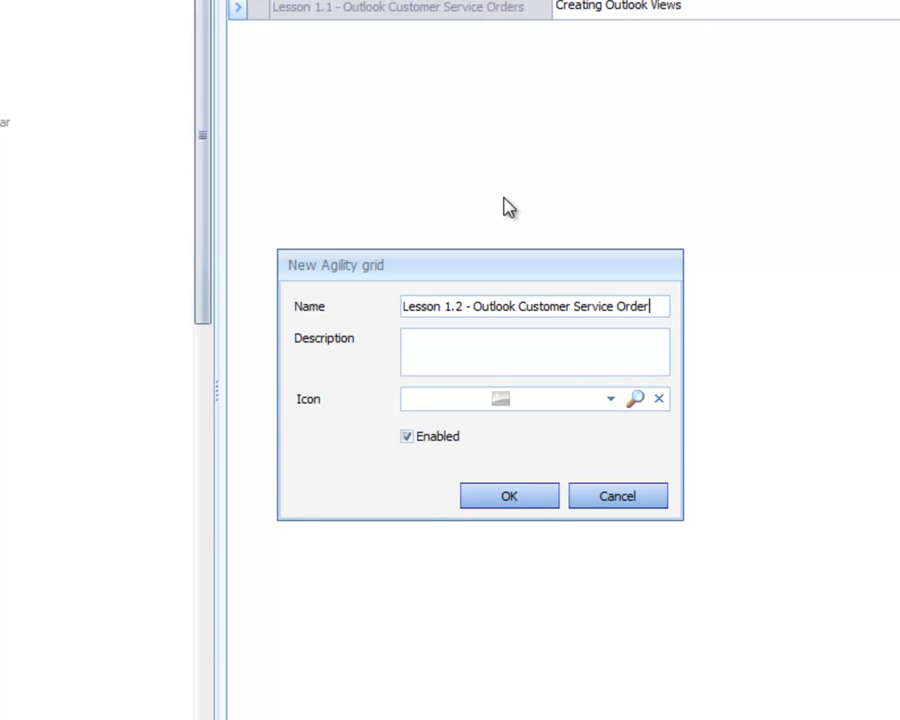
pyautogui.write('story')
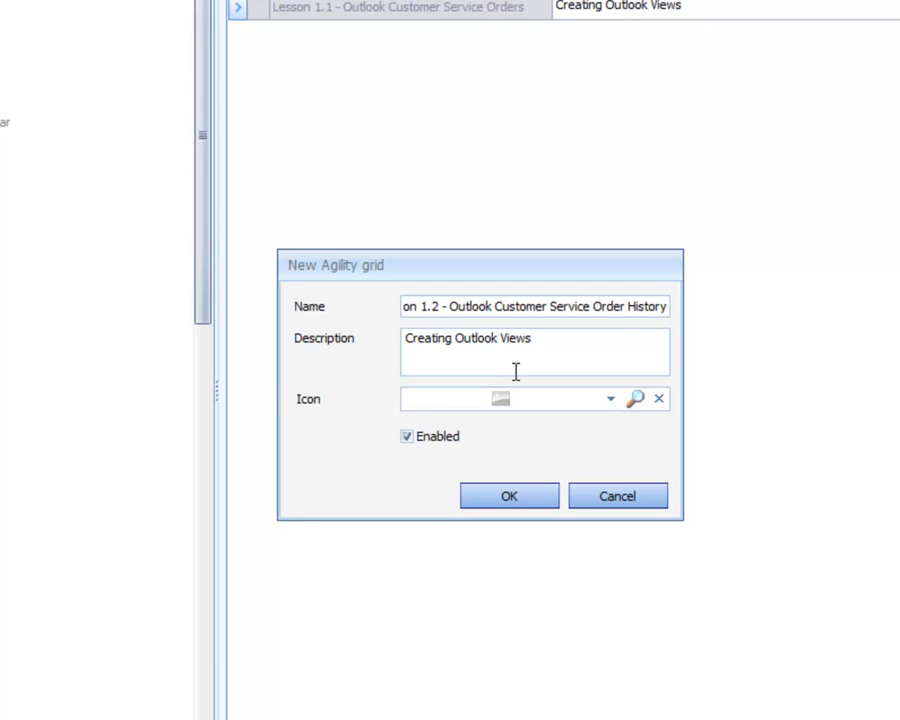
pyautogui.click(512, 494)
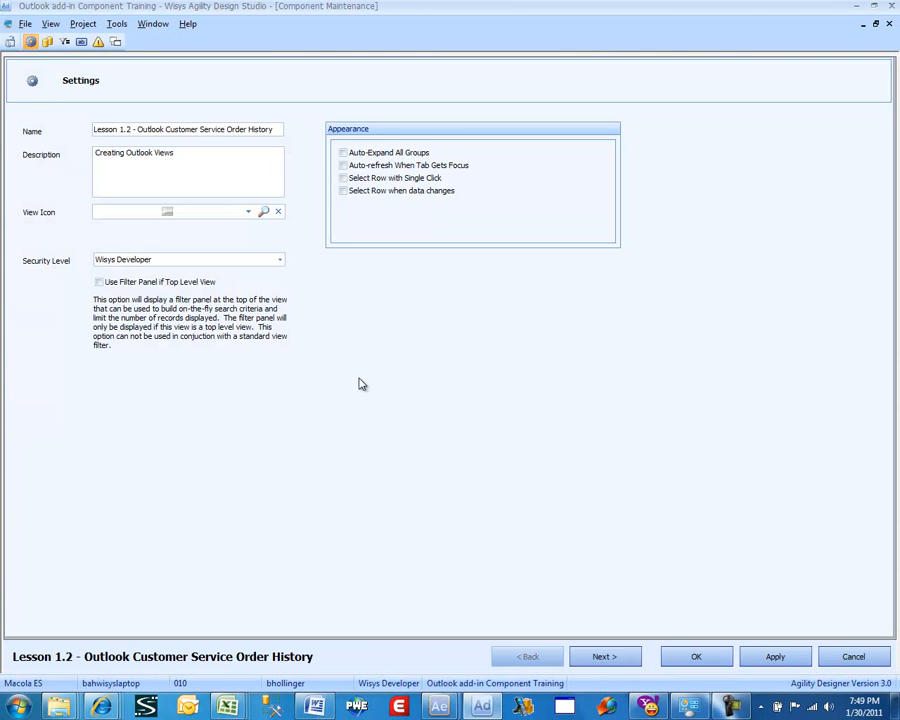
# Add the oehdrhst_wv table to the component's SQL statement
pyautogui.click(605, 659)
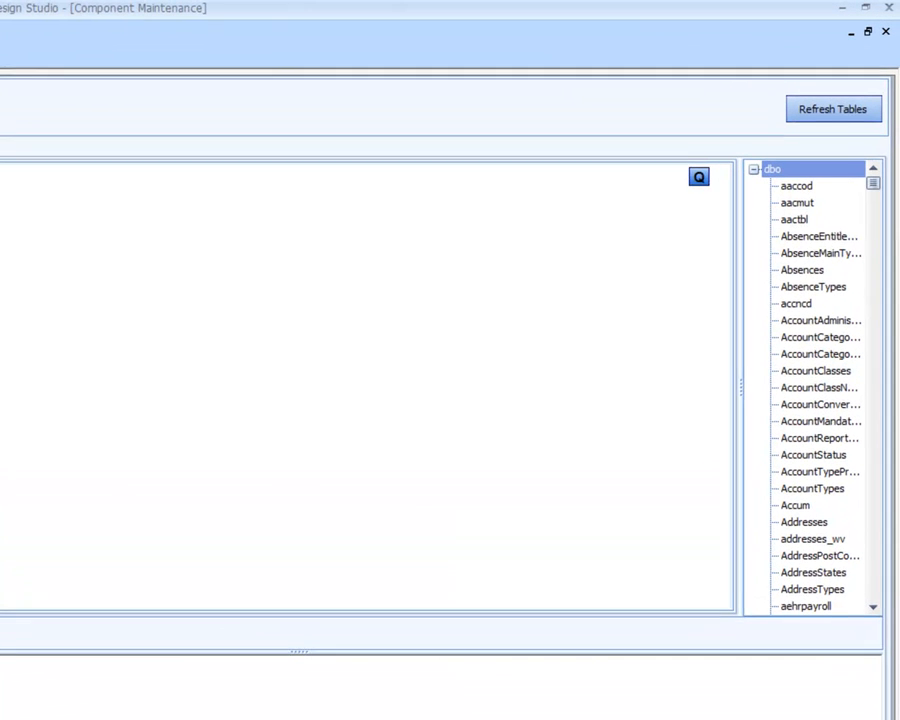
pyautogui.click(792, 578)
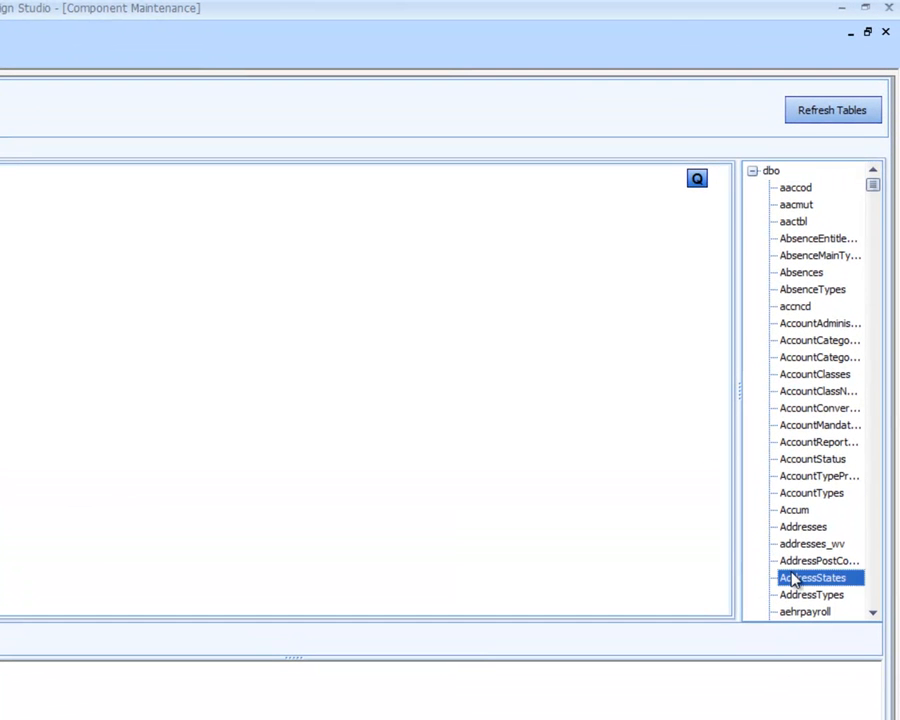
pyautogui.press('o')
pyautogui.press('e')
pyautogui.press('h')
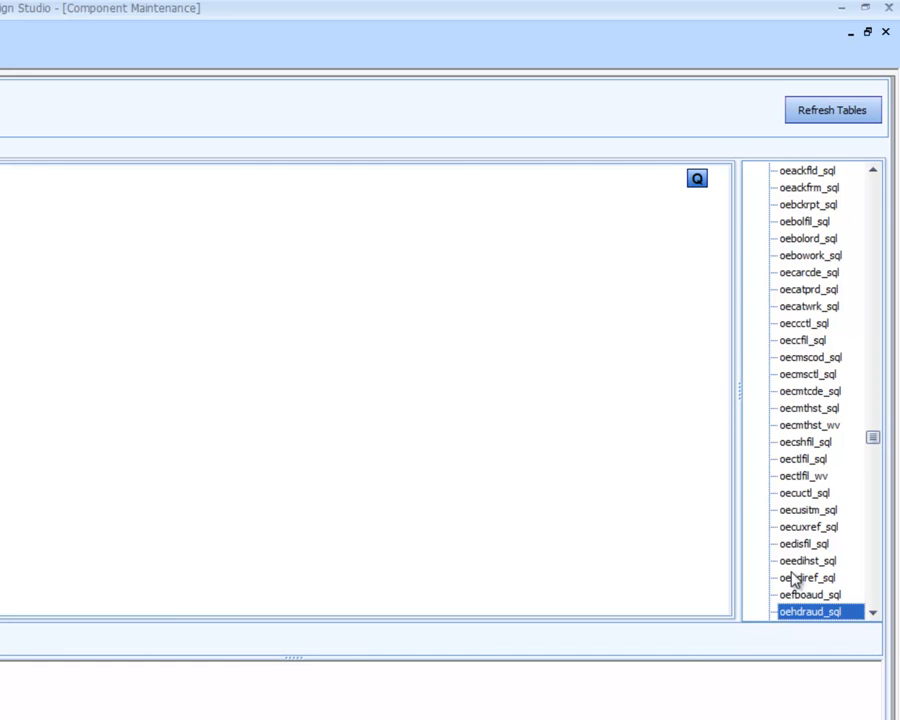
pyautogui.press('d')
pyautogui.press('r')
pyautogui.press('h')
pyautogui.press('Down')
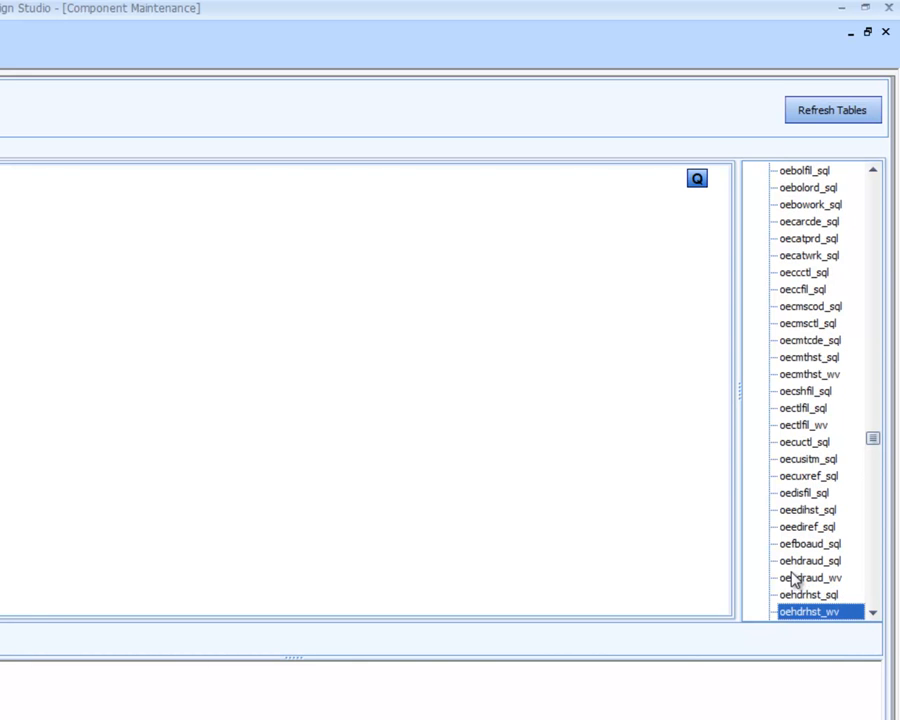
pyautogui.moveTo(800, 611); pyautogui.dragTo(457, 528)
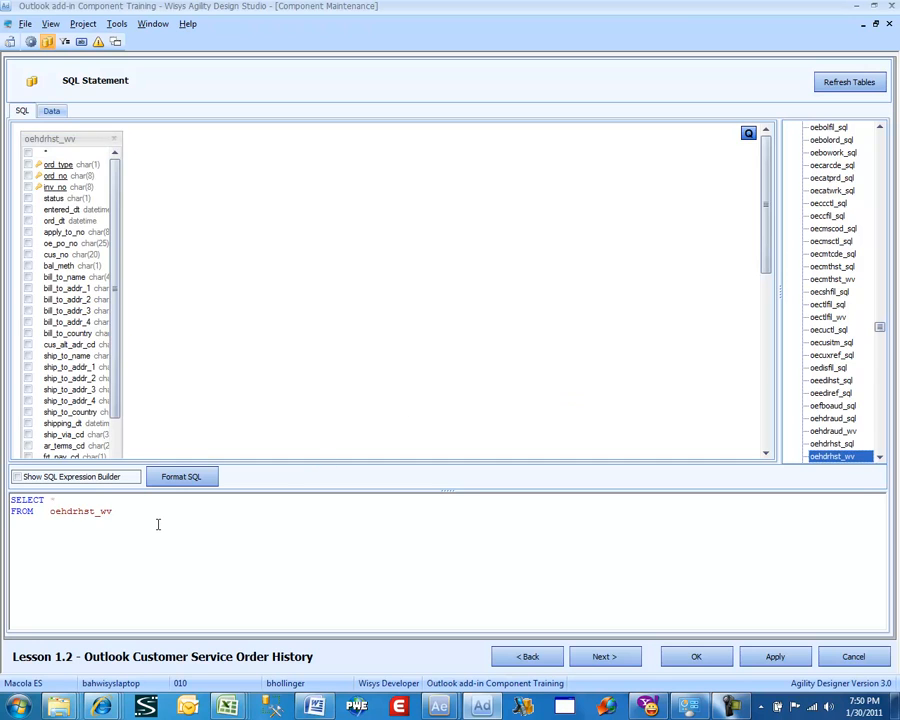
pyautogui.click(157, 524)
pyautogui.write('where')
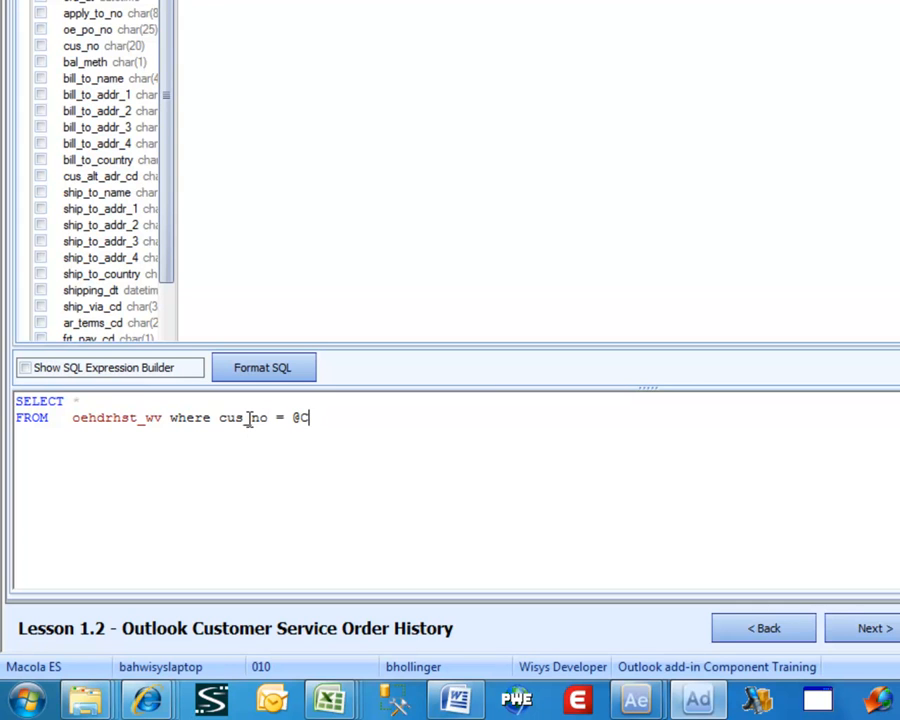
pyautogui.write('o')
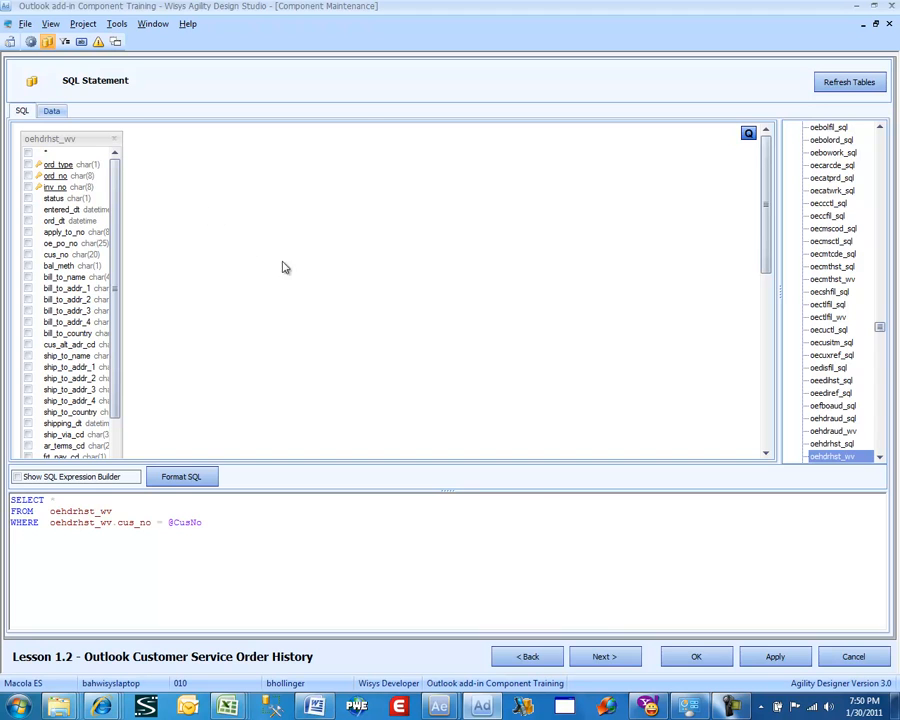
pyautogui.click(606, 656)
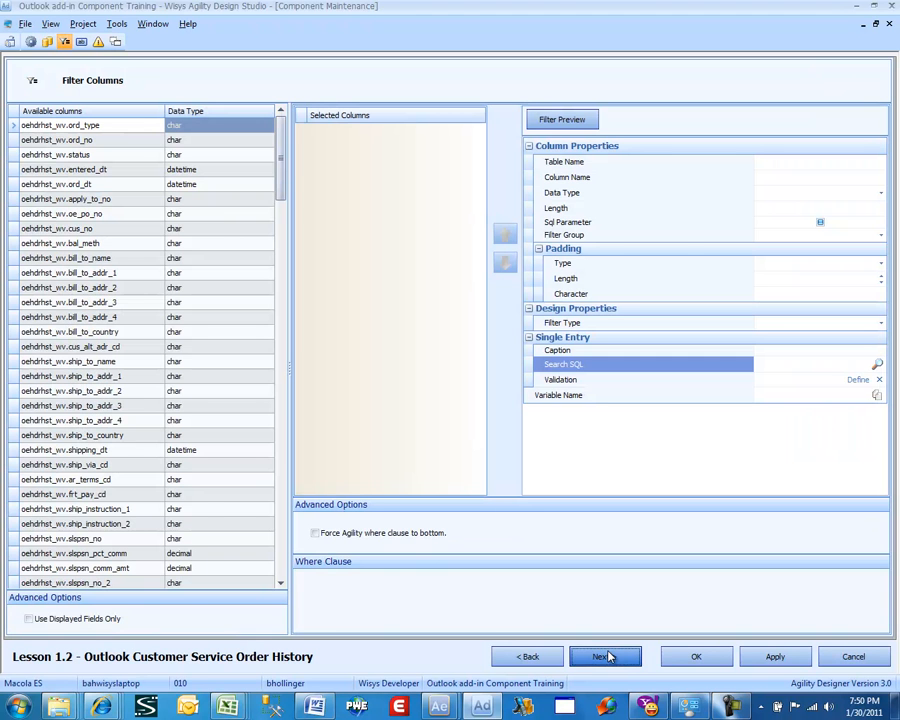
pyautogui.moveTo(283, 168); pyautogui.dragTo(230, 578)
pyautogui.doubleClick(107, 569)
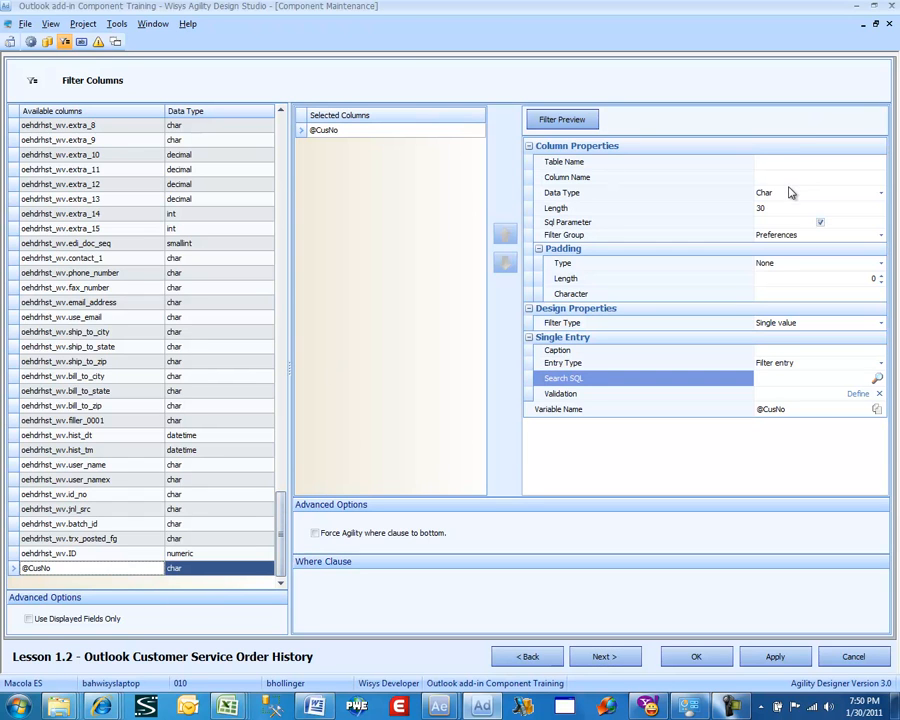
pyautogui.click(790, 192)
pyautogui.scroll(-3, 798, 220)
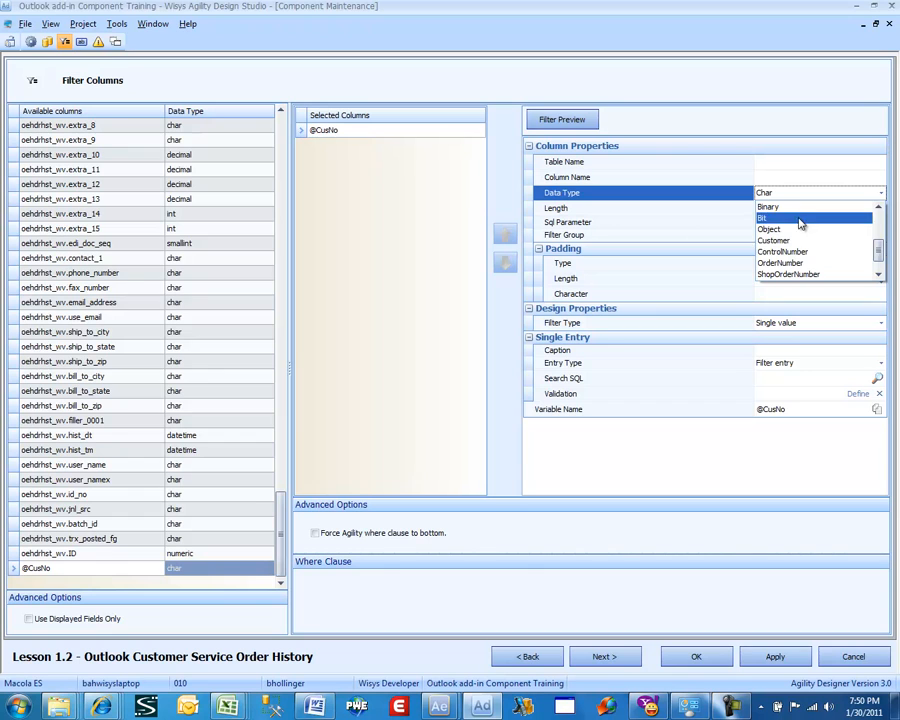
pyautogui.click(797, 230)
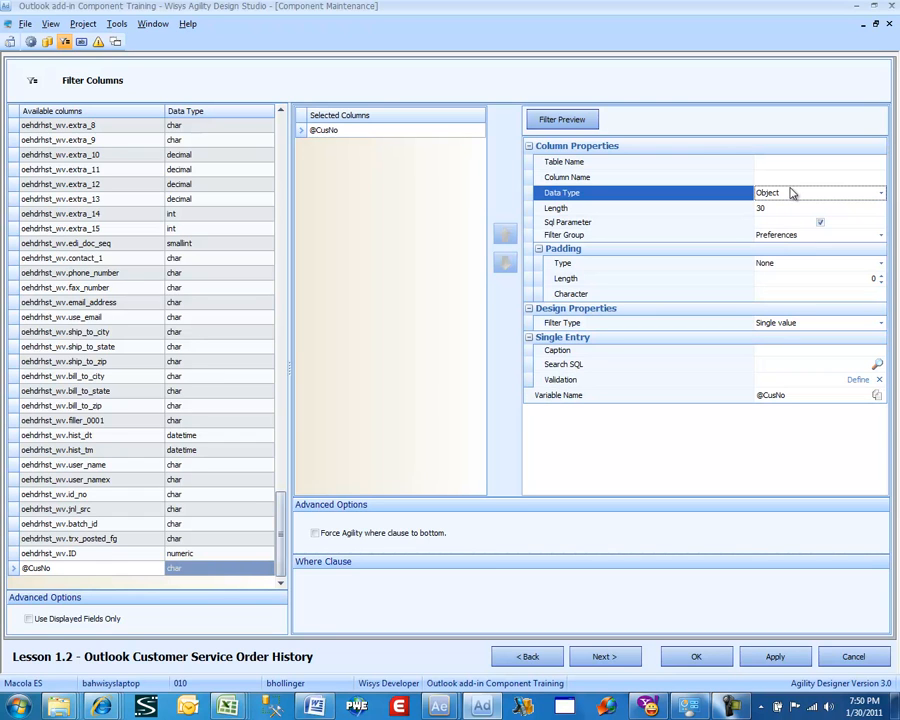
pyautogui.click(790, 192)
pyautogui.scroll(-1, 793, 227)
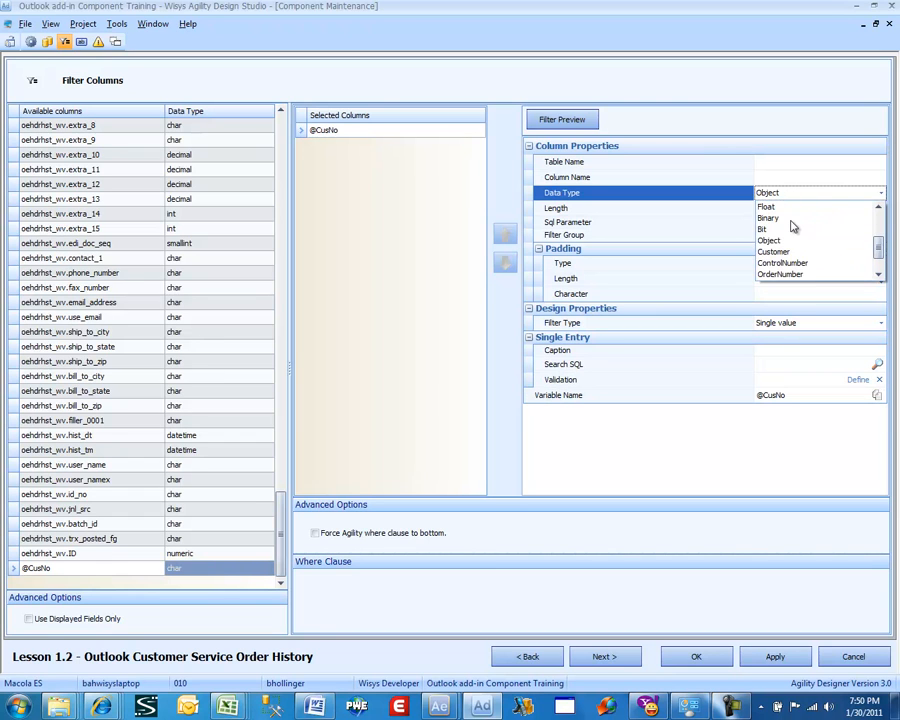
pyautogui.click(790, 253)
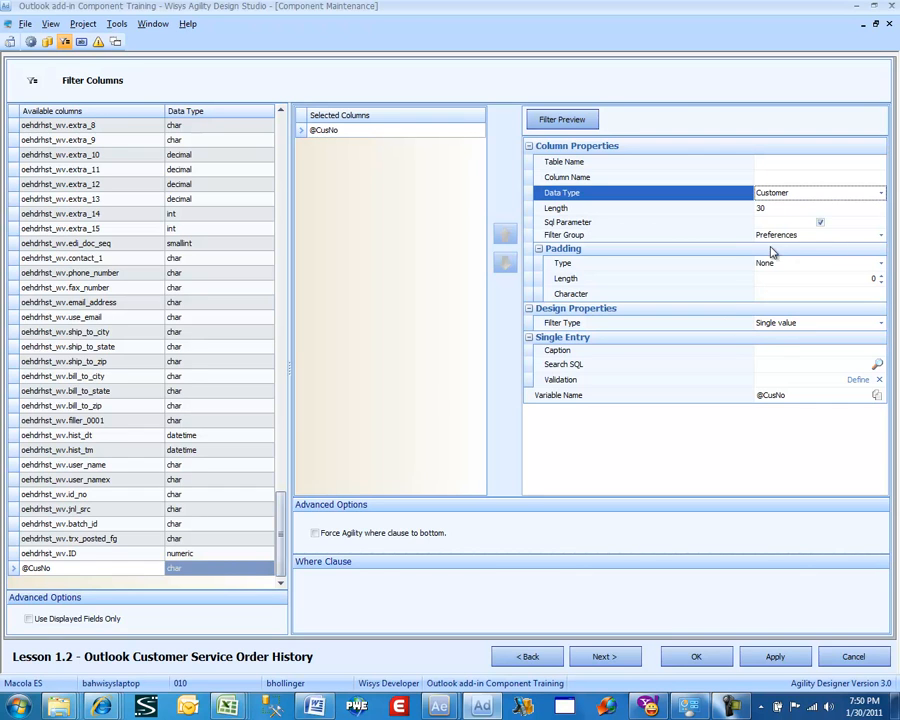
# Caption the filter Customer and set its search SQL to AR-CUSTOMER
pyautogui.click(778, 351)
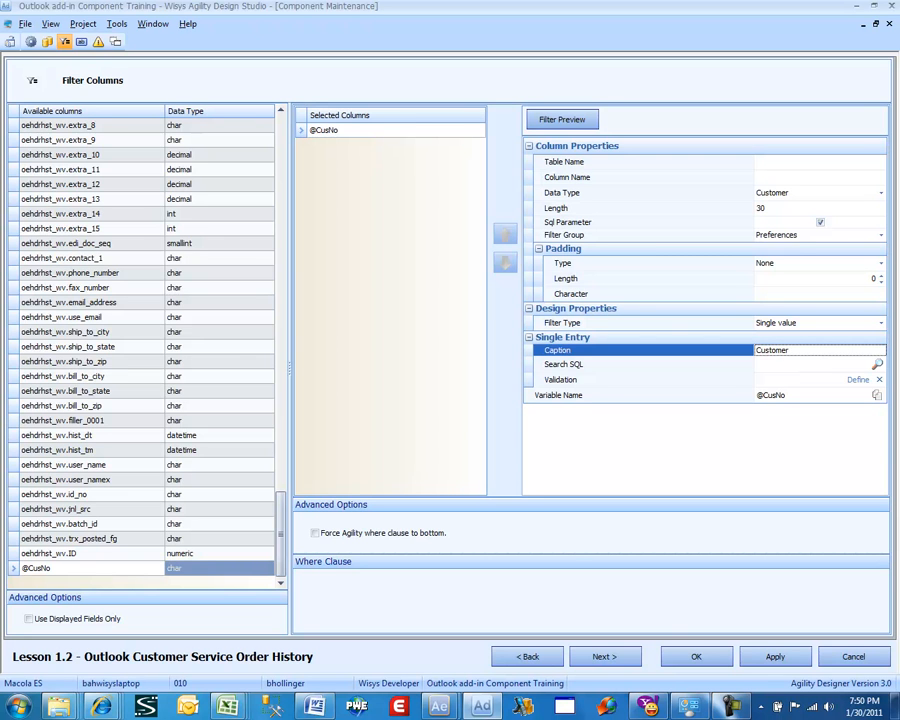
pyautogui.click(877, 364)
pyautogui.click(147, 127)
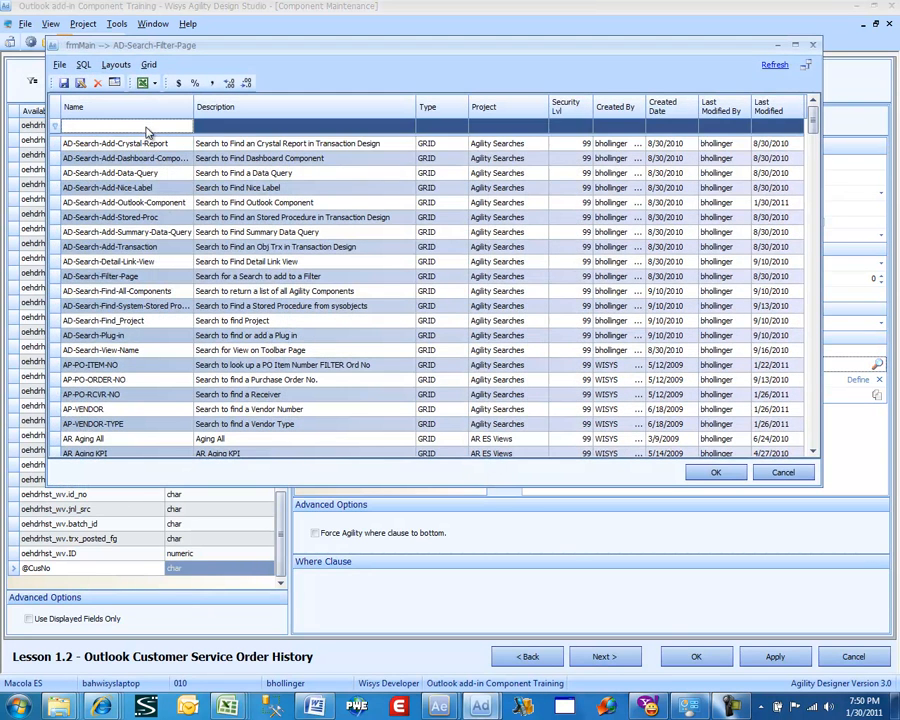
pyautogui.write('ar-')
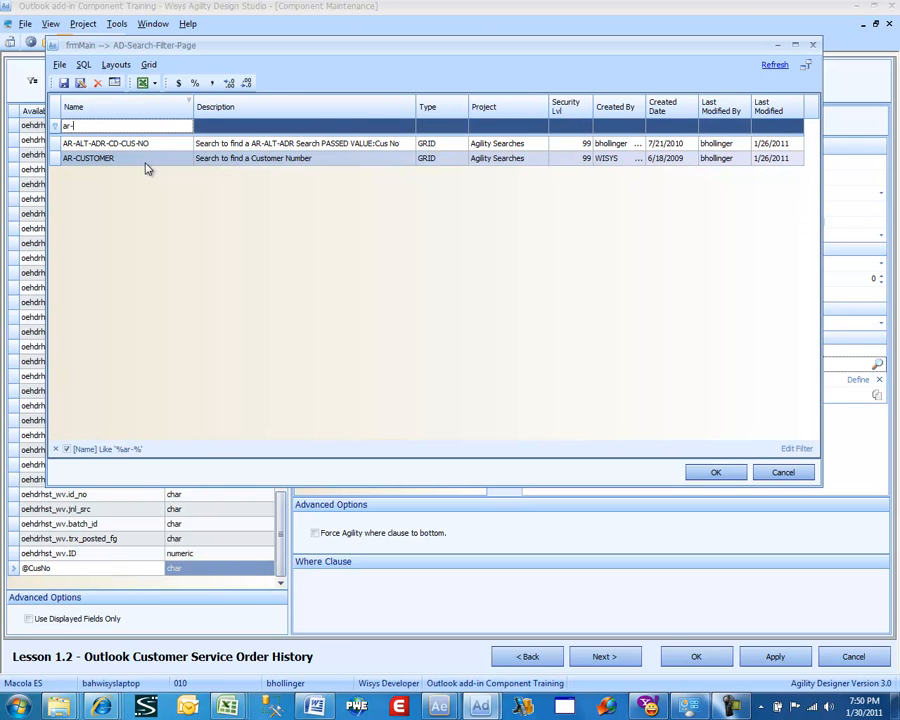
pyautogui.click(144, 163)
pyautogui.doubleClick(144, 165)
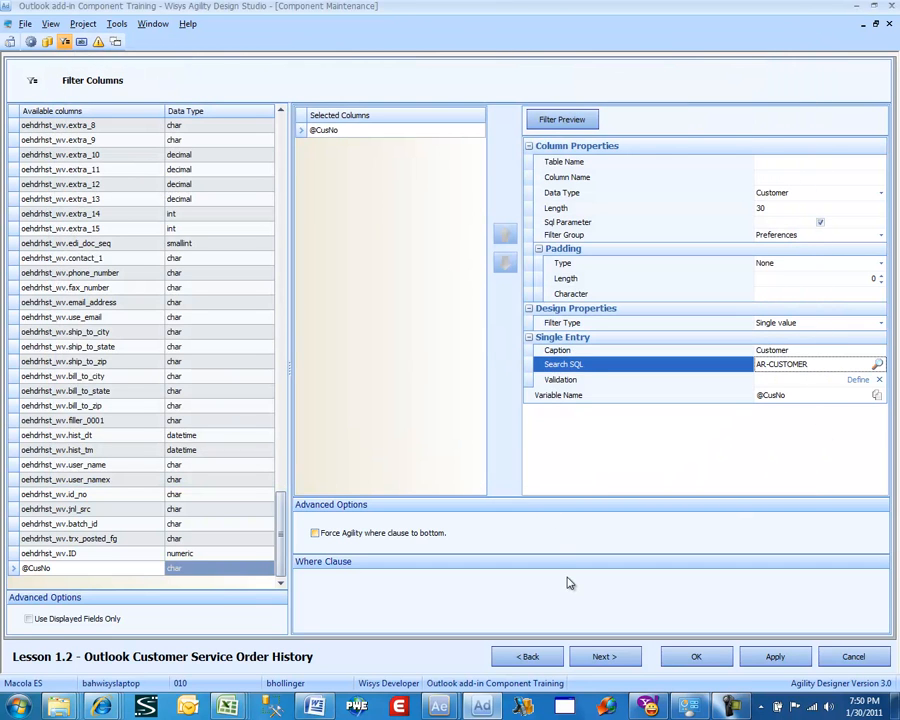
# Add a new button located on the Toolbar (Top)
pyautogui.click(604, 656)
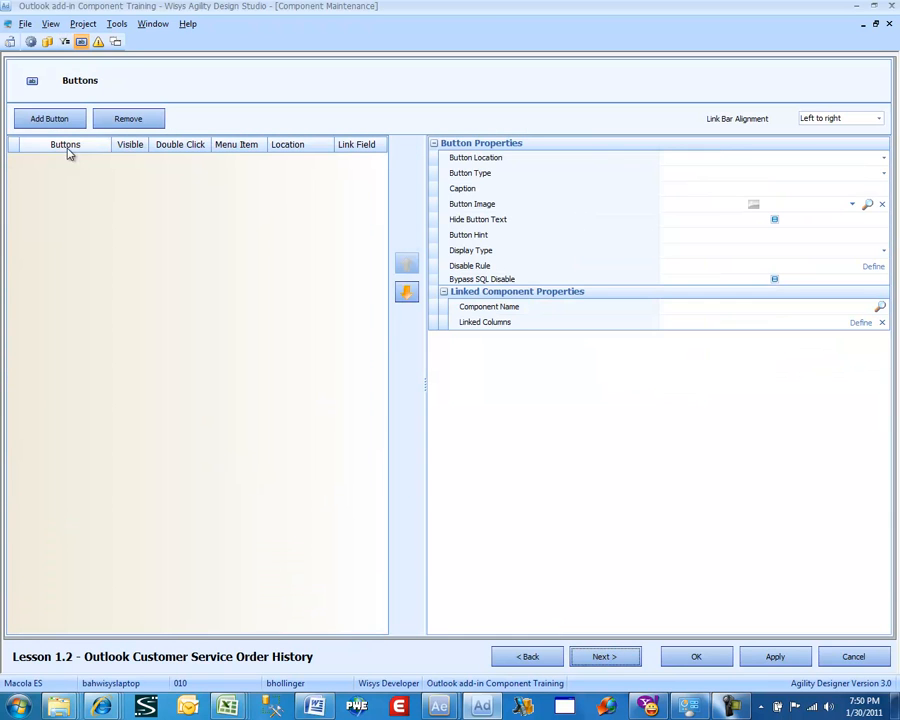
pyautogui.click(40, 126)
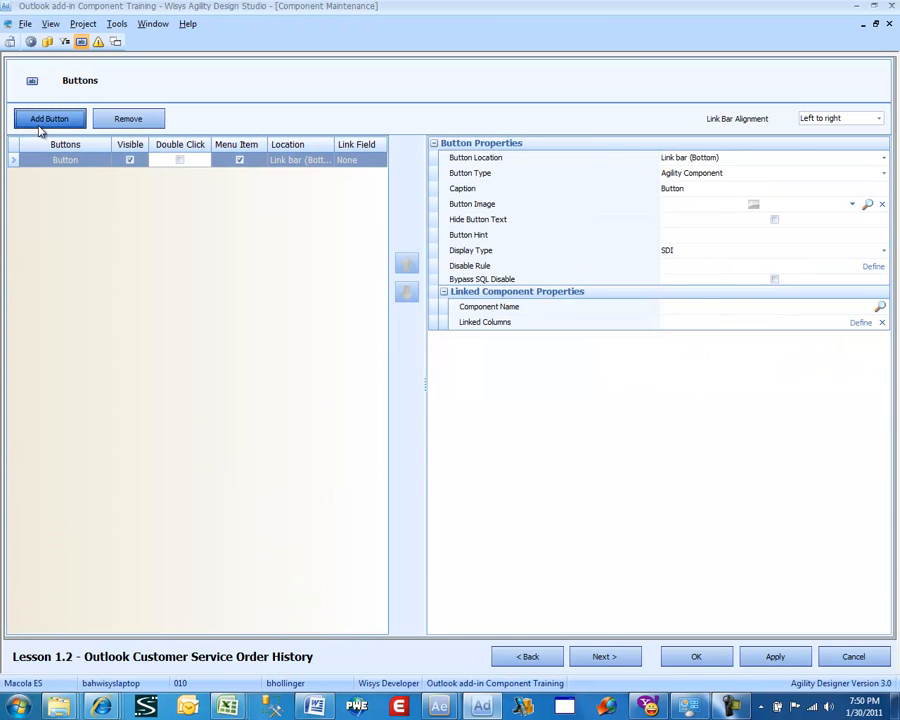
pyautogui.click(313, 171)
pyautogui.click(314, 174)
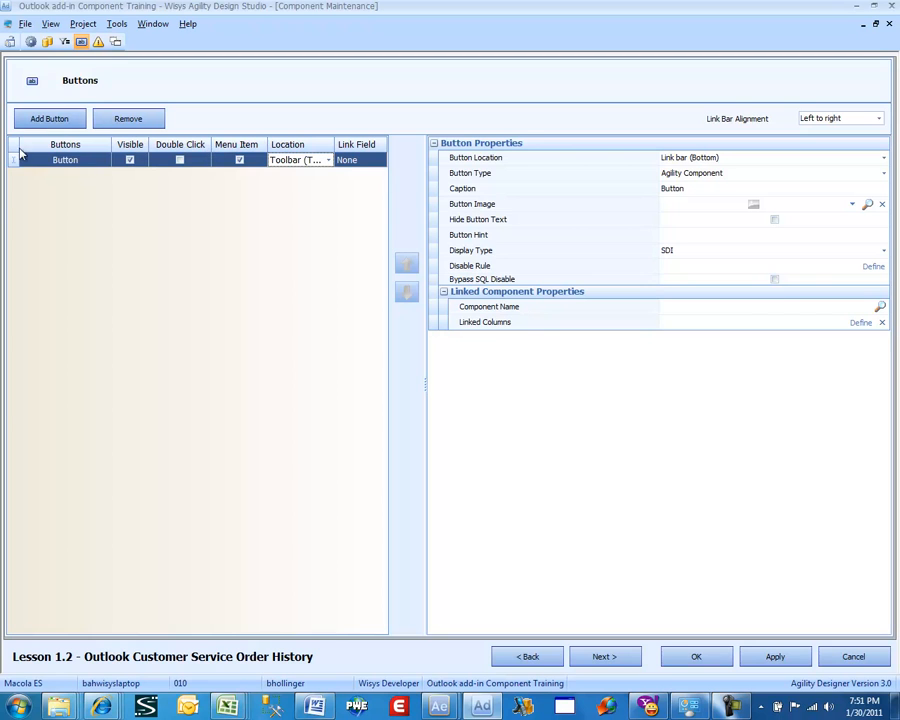
pyautogui.click(52, 162)
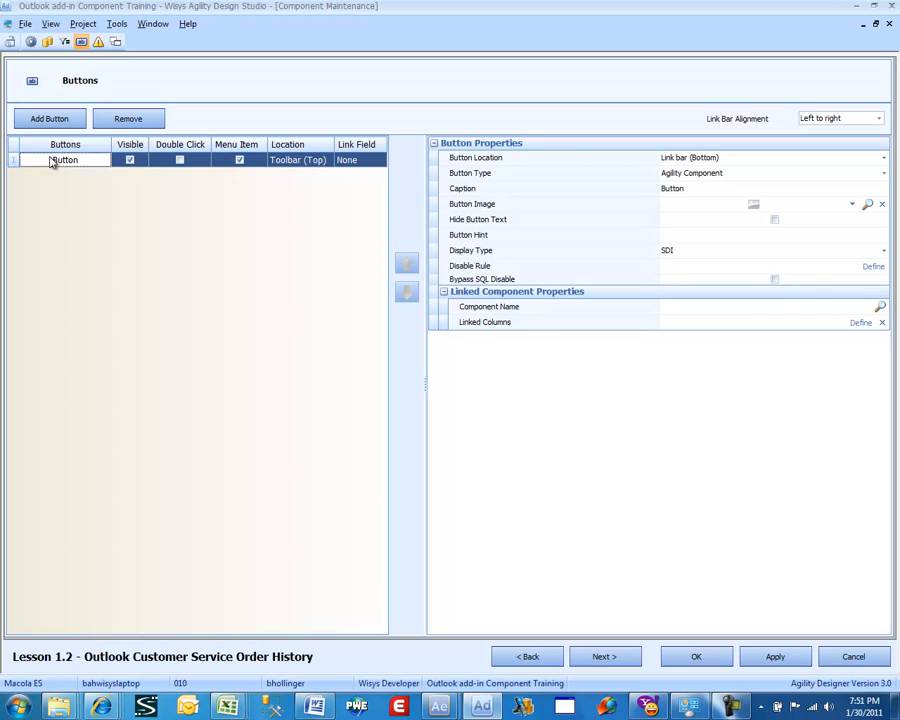
# Set the new button's caption to Invoice
pyautogui.click(706, 188)
pyautogui.doubleClick(706, 188)
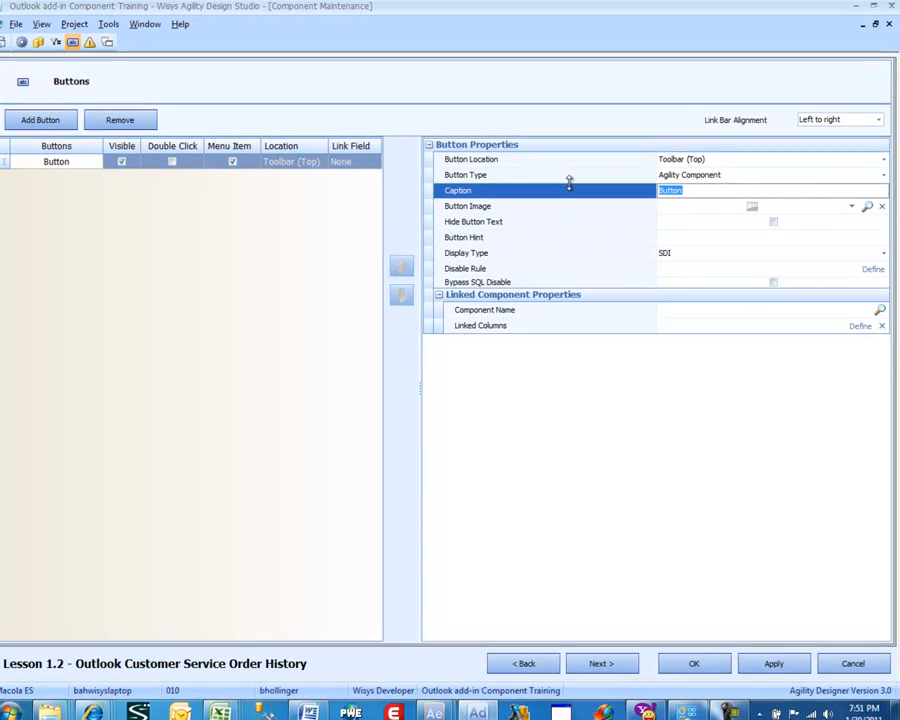
pyautogui.write('Inv')
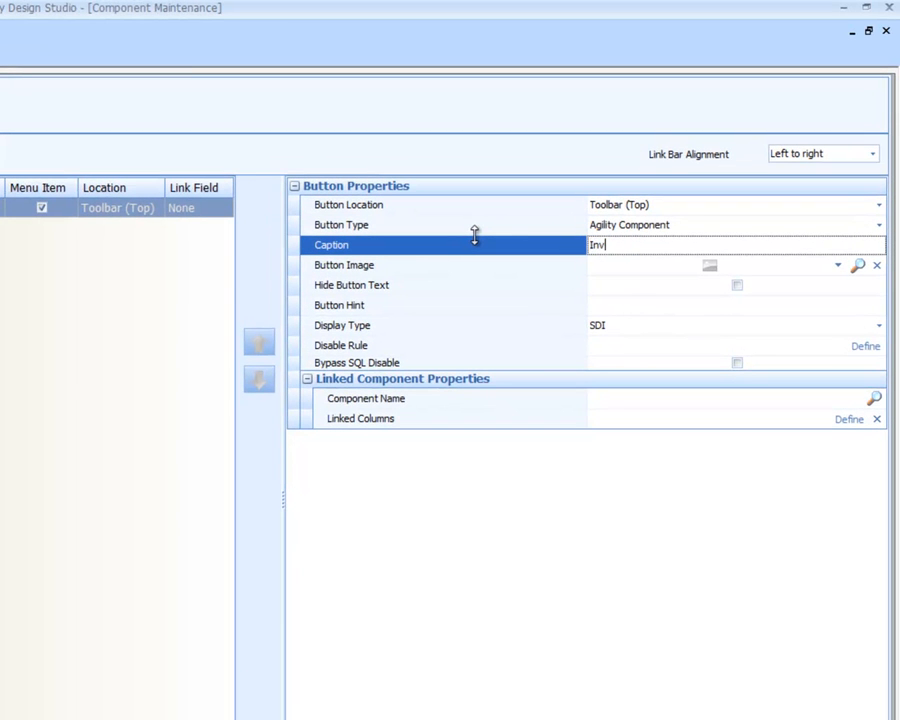
pyautogui.write('oice')
# Set the Invoice button's image to the Card icon
pyautogui.click(838, 267)
pyautogui.click(838, 267)
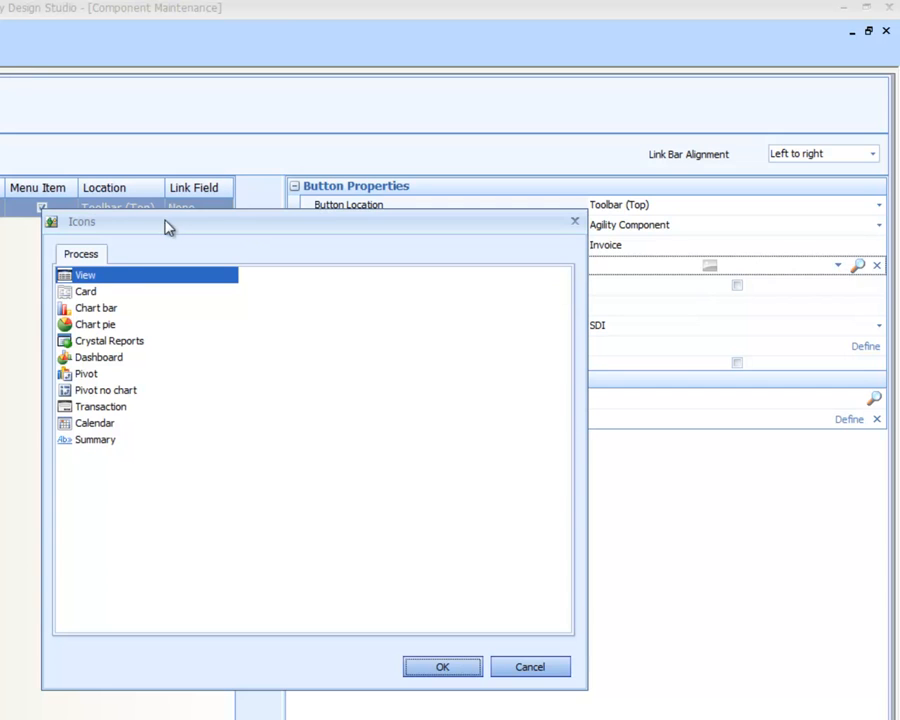
pyautogui.click(110, 292)
pyautogui.doubleClick(122, 292)
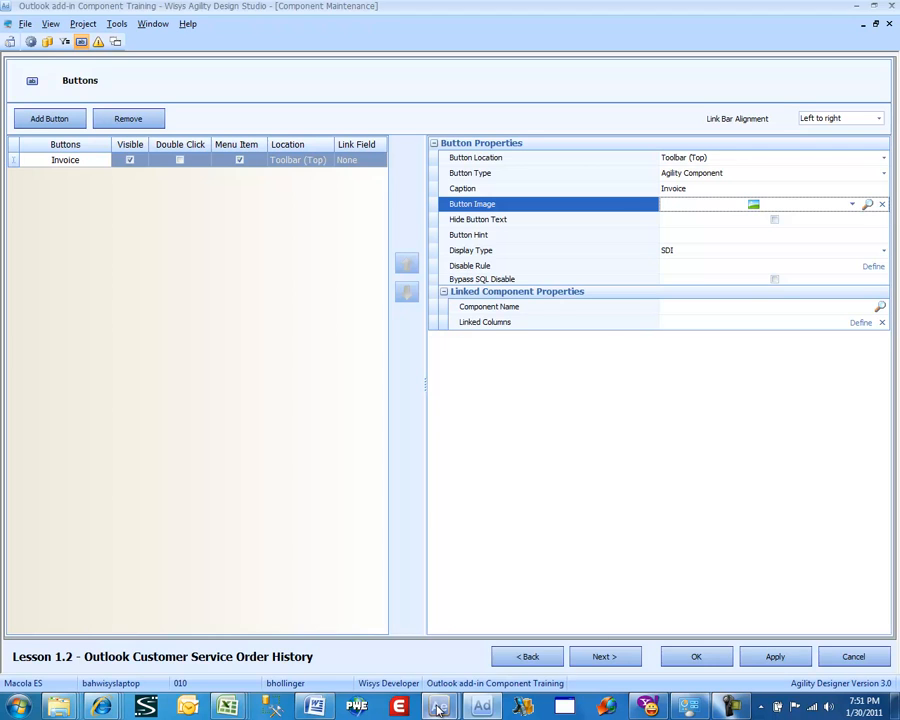
# Switch to Agility Explorer and review an item's order history and its invoice detail dialog for reference
pyautogui.moveTo(436, 702)
pyautogui.click(468, 656)
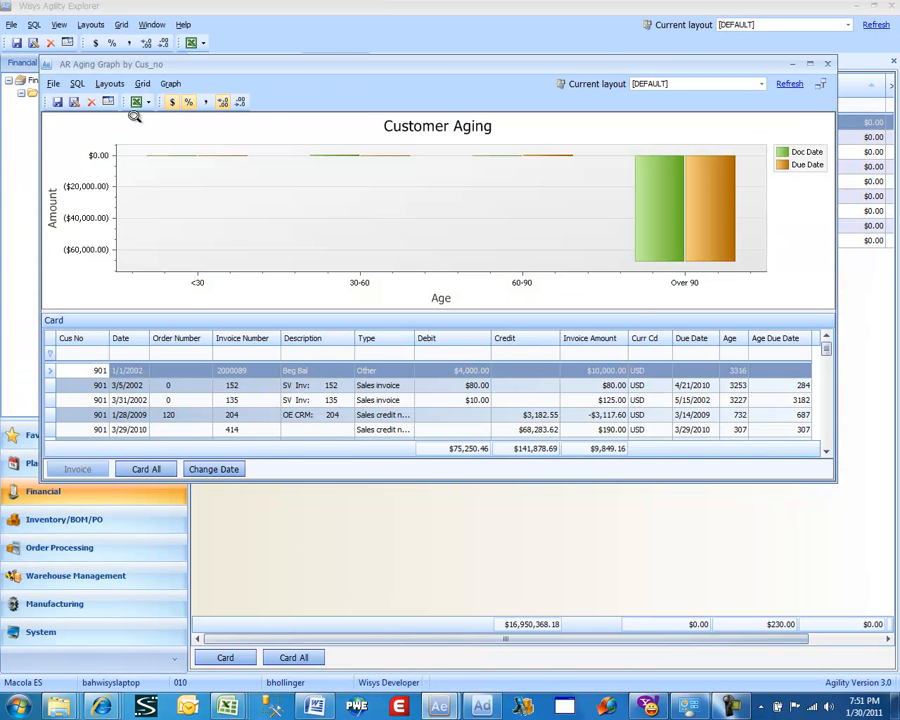
pyautogui.click(827, 64)
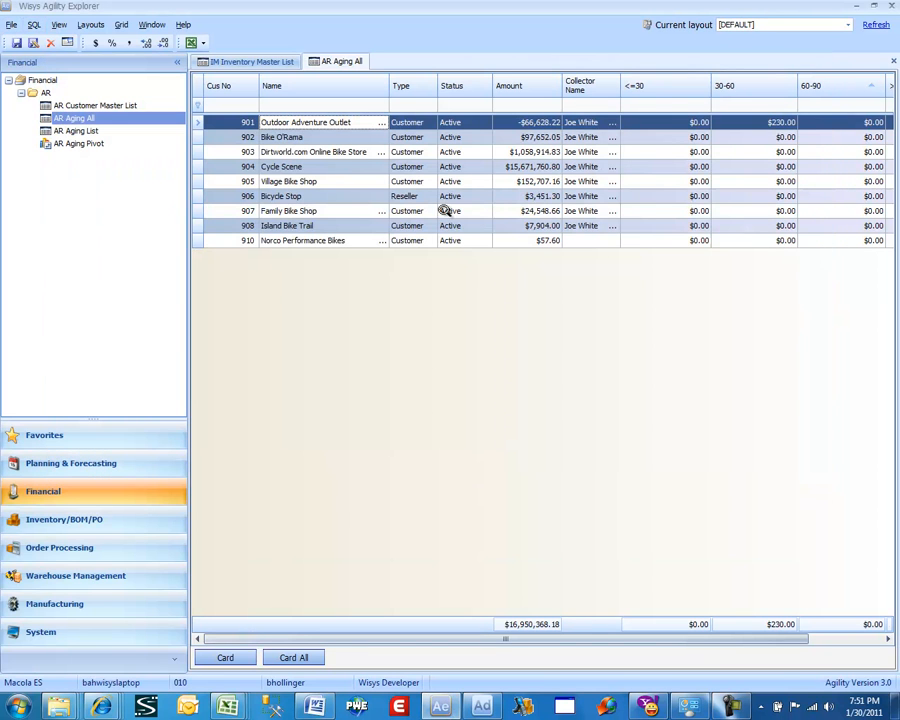
pyautogui.click(248, 66)
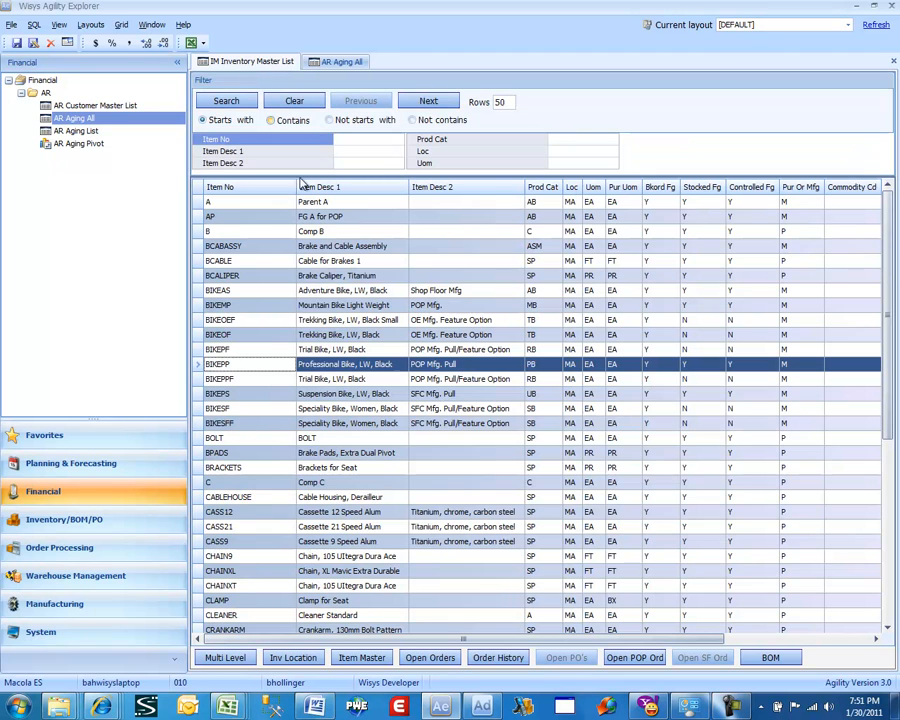
pyautogui.click(497, 658)
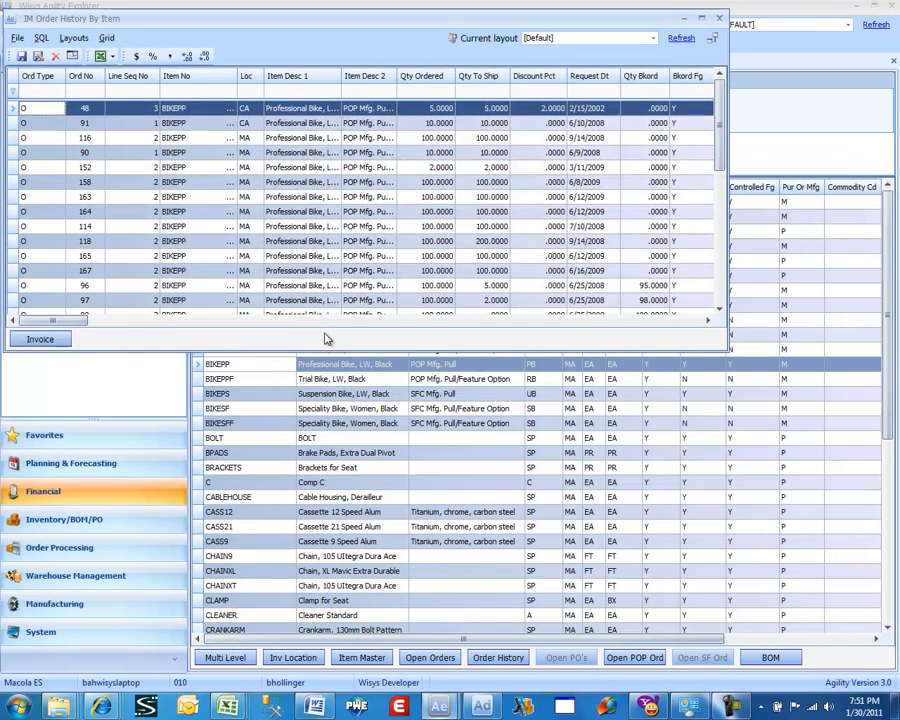
pyautogui.click(64, 340)
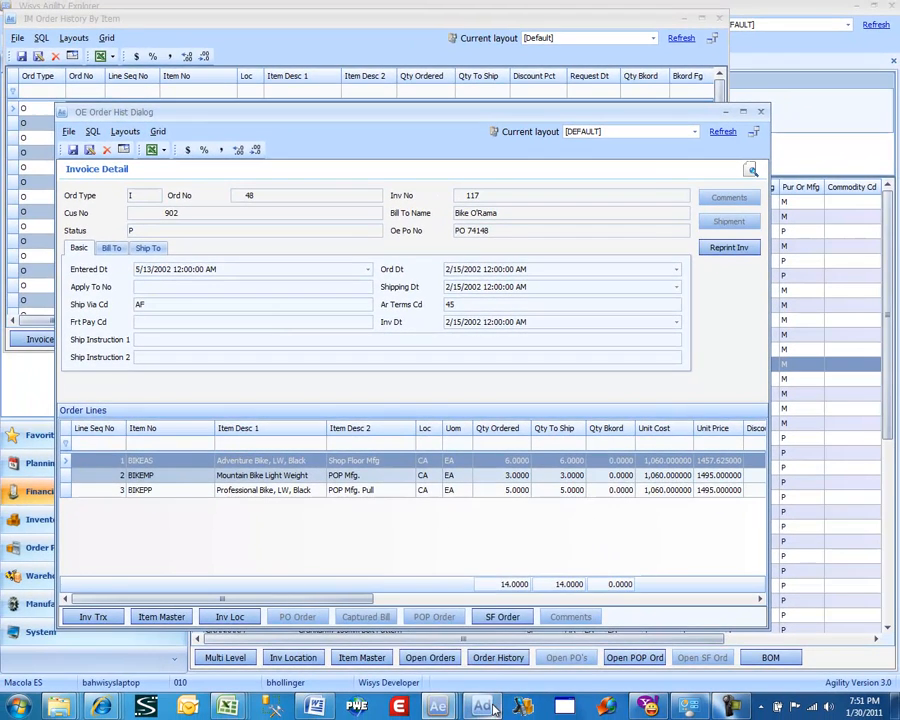
pyautogui.click(488, 640)
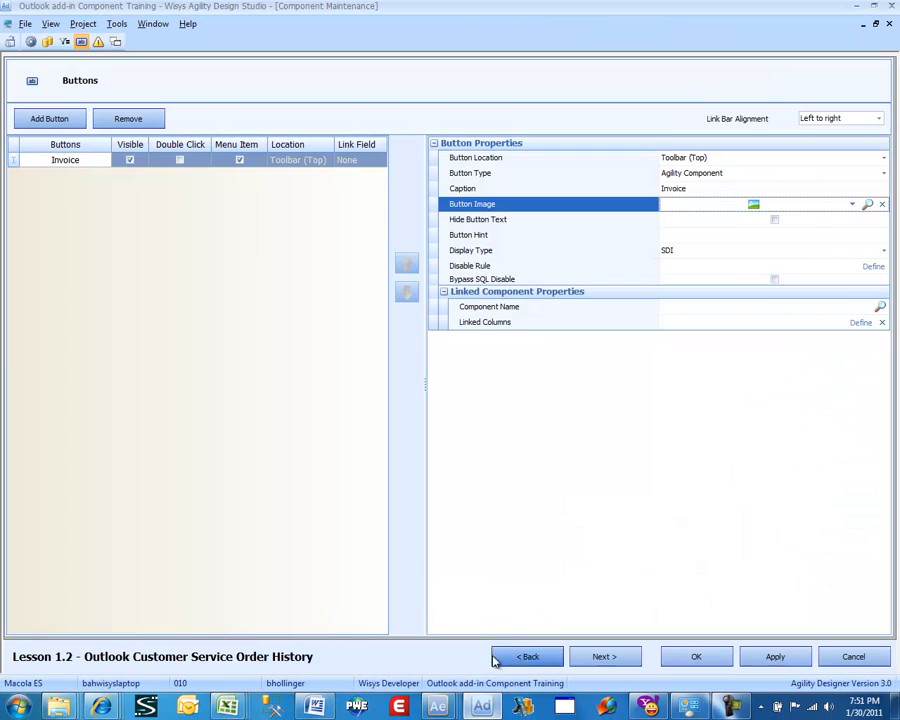
# Link the Invoice button to the OE Order Hist Dialog component
pyautogui.click(879, 306)
pyautogui.click(127, 125)
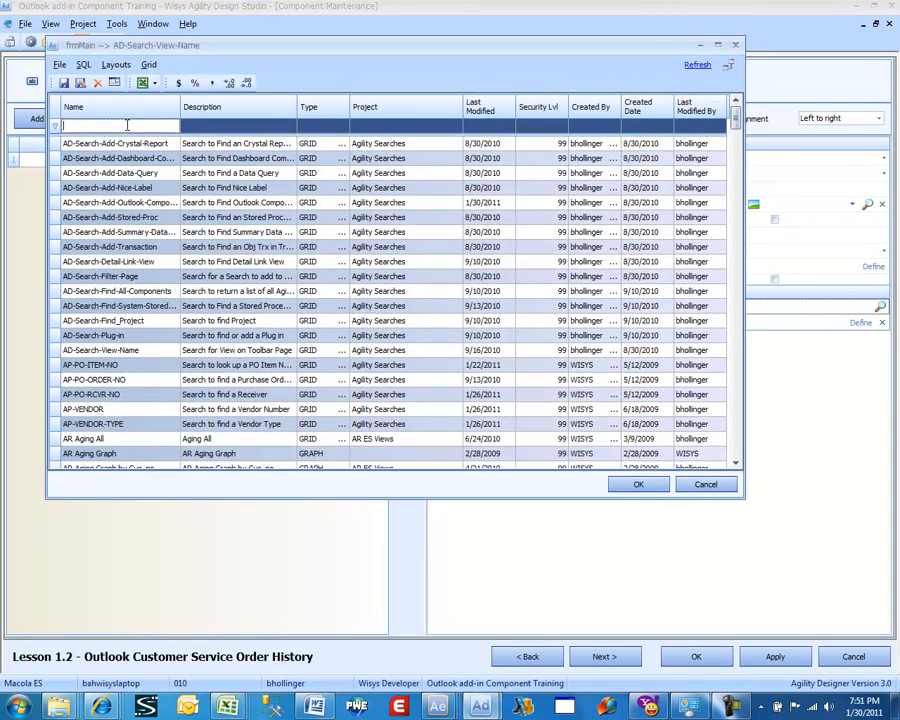
pyautogui.write('oe or')
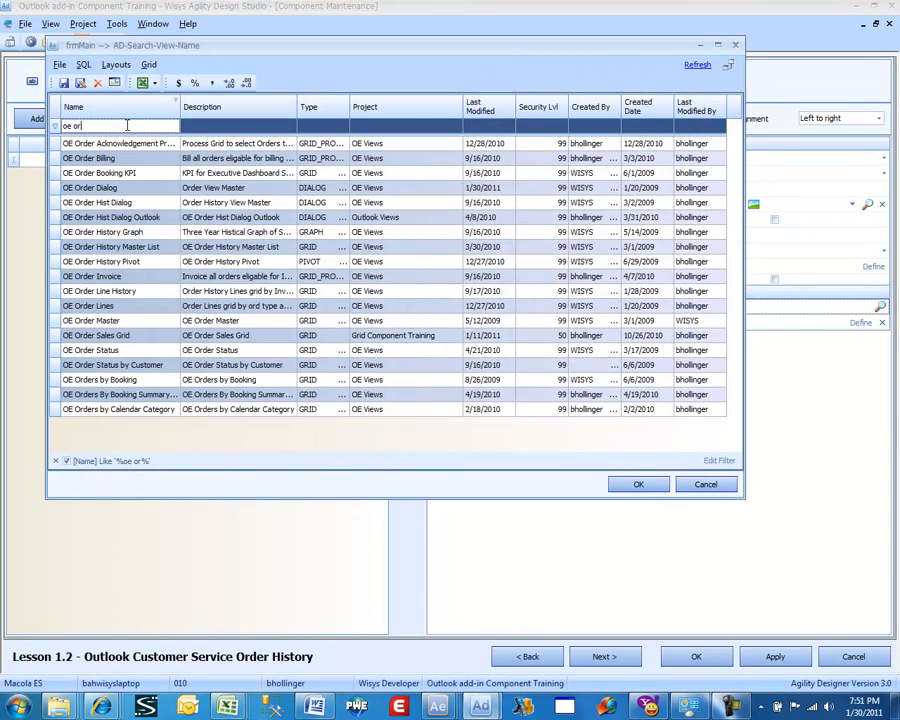
pyautogui.write('der his')
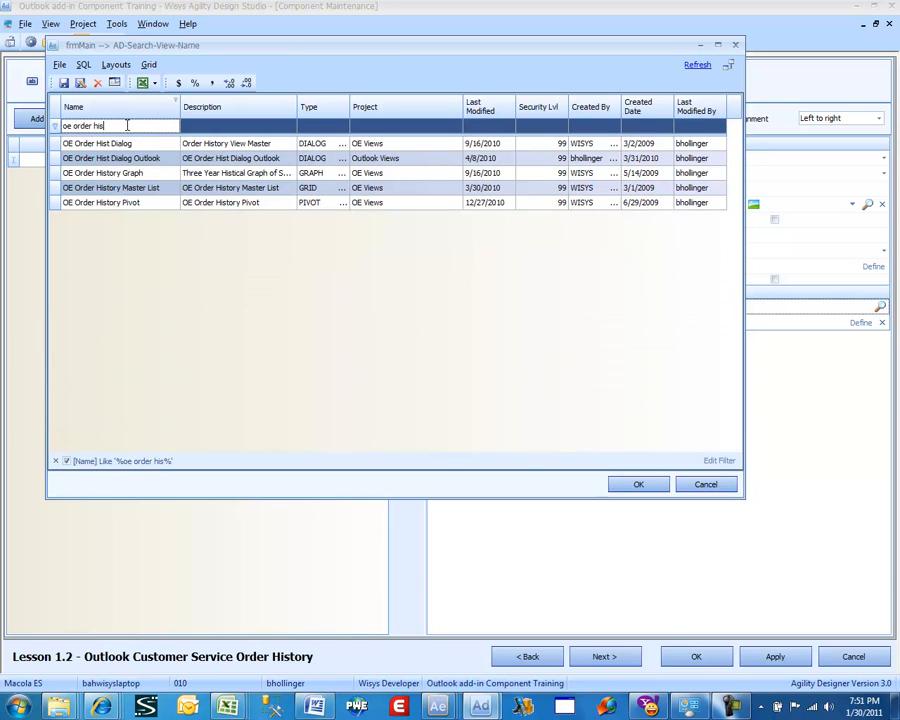
pyautogui.press('Down')
pyautogui.press('Return')
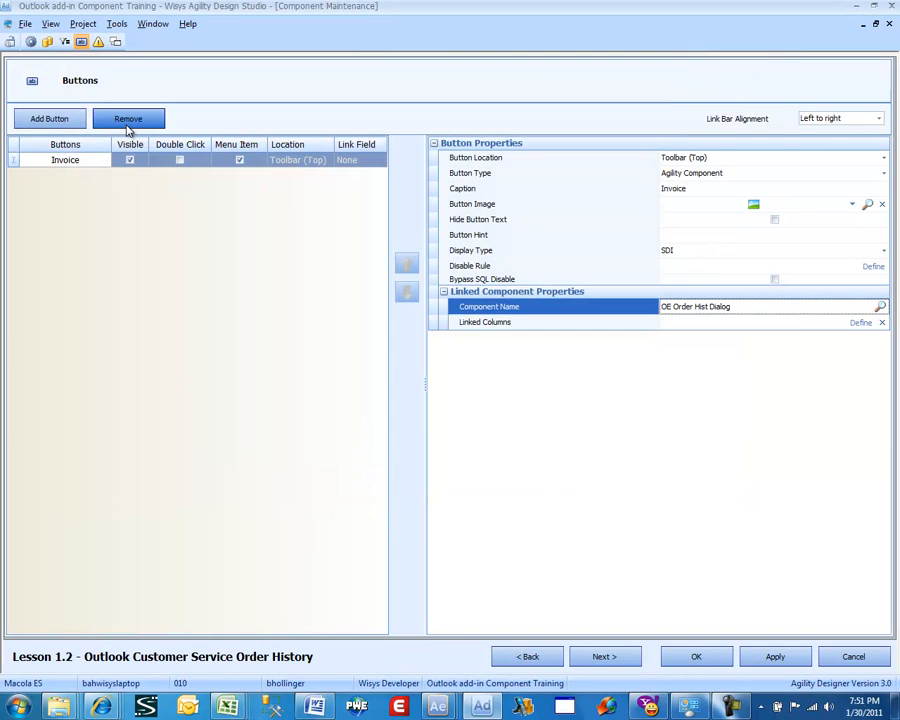
# Map the Invoice button's target column oehdrhst_wv.inv_no to the inv_no source column and save the link
pyautogui.click(859, 323)
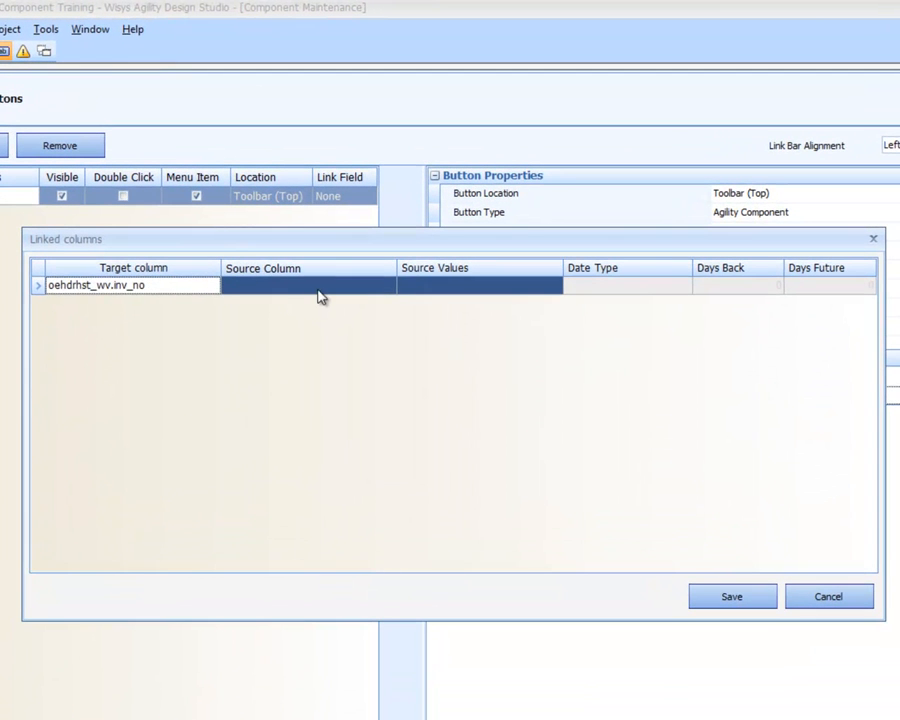
pyautogui.click(319, 289)
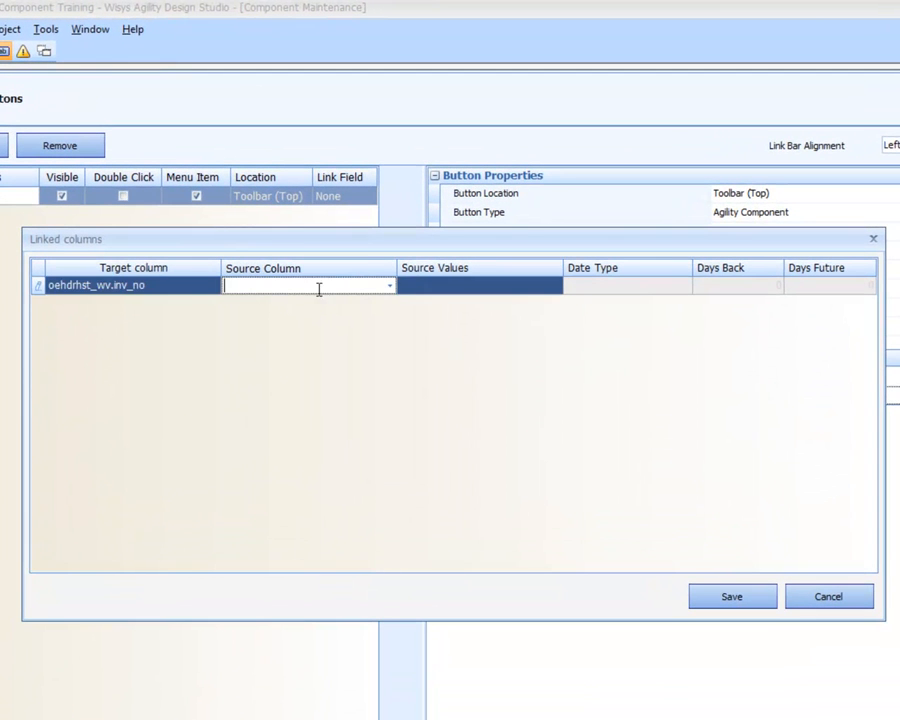
pyautogui.write('inv_no')
pyautogui.click(725, 597)
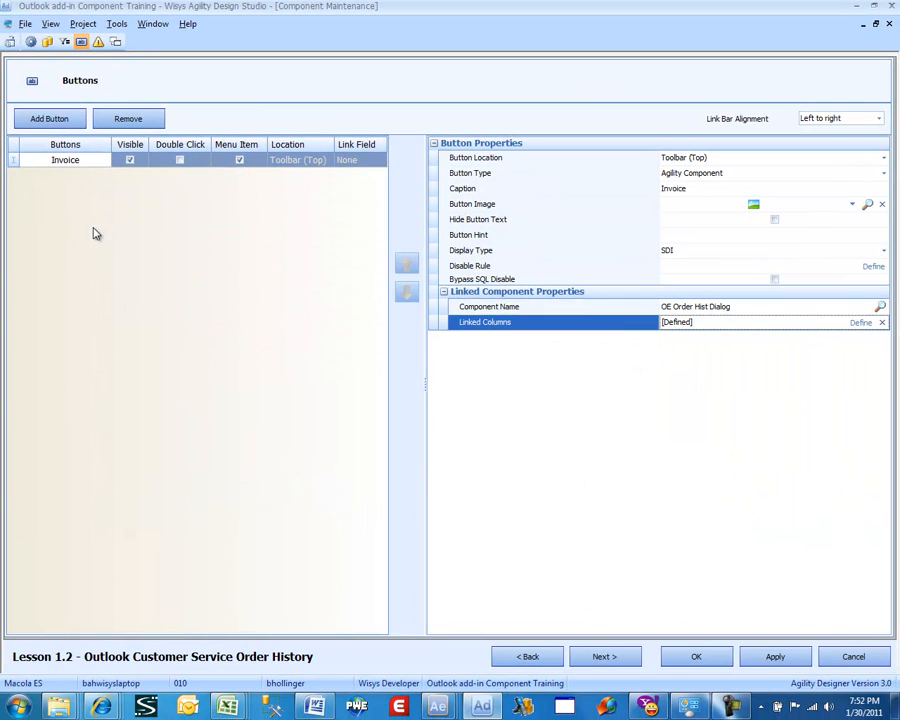
# Add a second button and set its caption to Customer
pyautogui.click(48, 120)
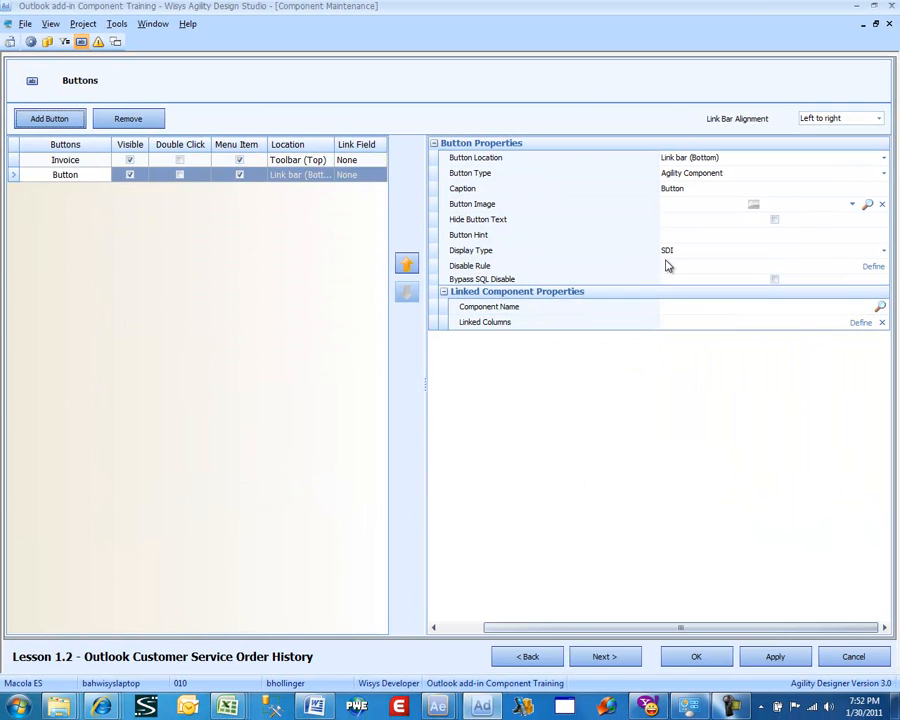
pyautogui.click(680, 190)
pyautogui.doubleClick(680, 190)
pyautogui.write('Customer')
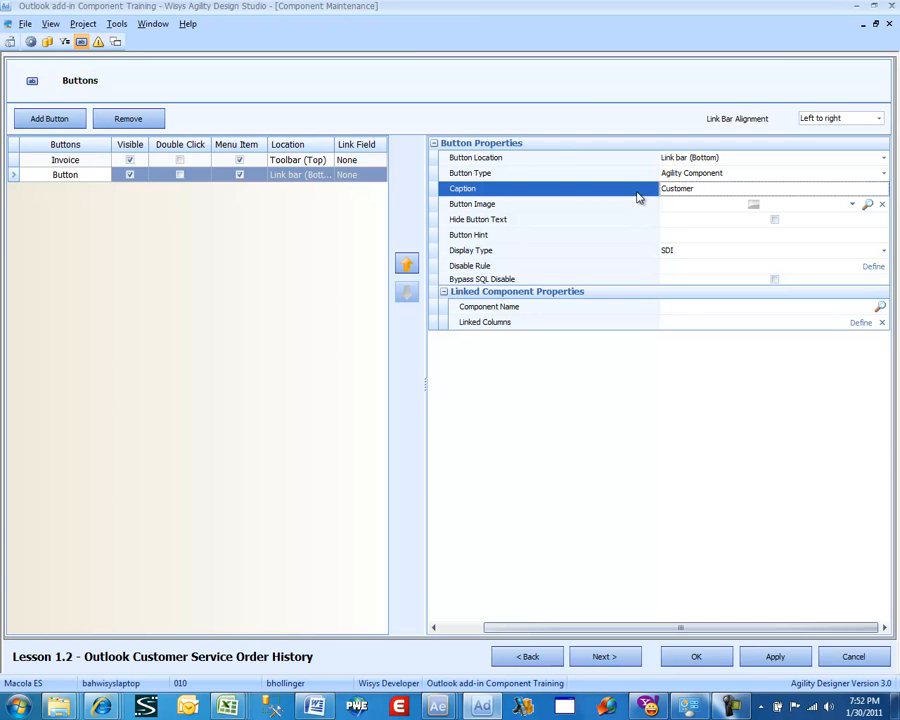
# Set the Customer button's image to an icon picked from the 16x16 plain icons folder
pyautogui.click(867, 204)
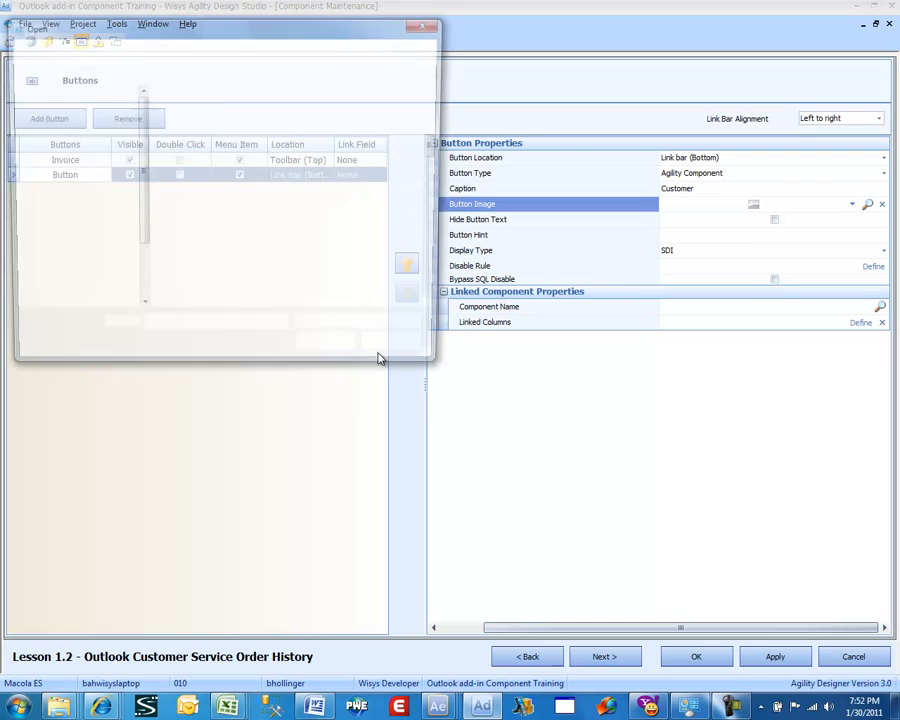
pyautogui.click(297, 287)
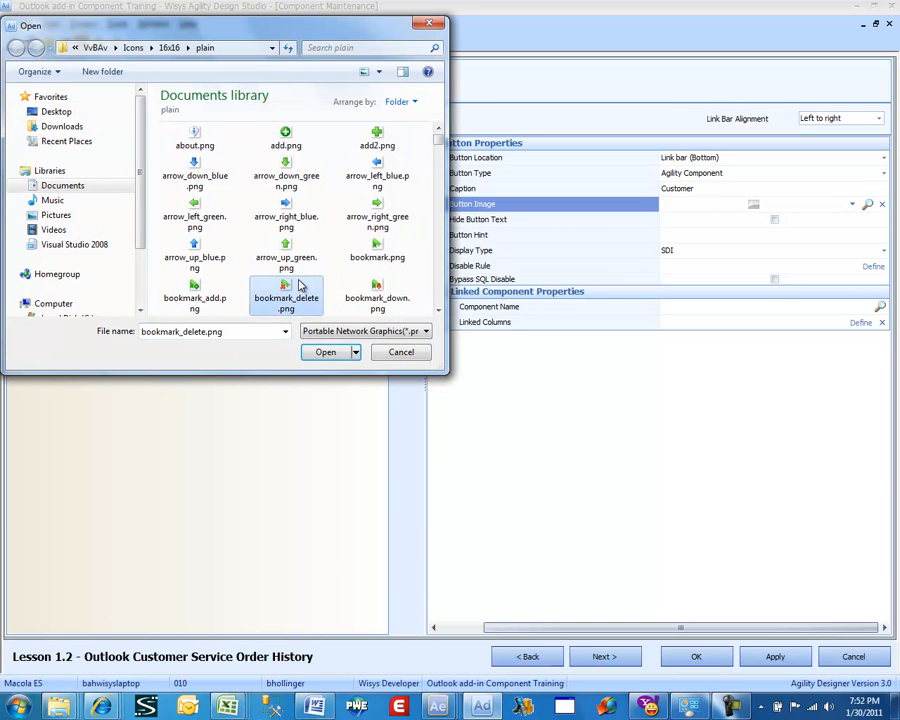
pyautogui.press('p')
pyautogui.press('Down')
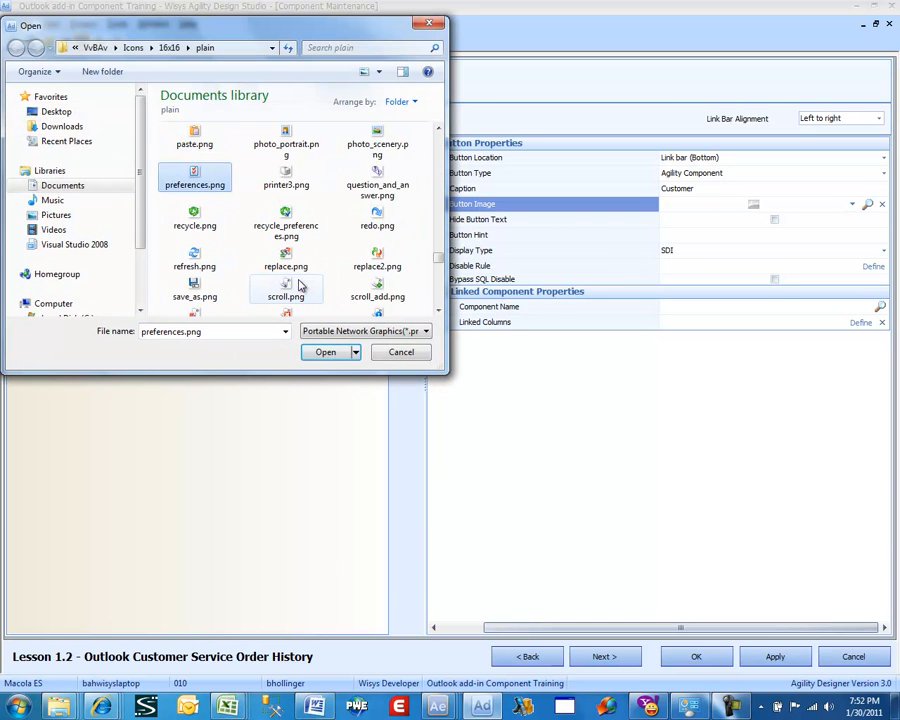
pyautogui.press('Right')
pyautogui.press('Up')
pyautogui.press('Return')
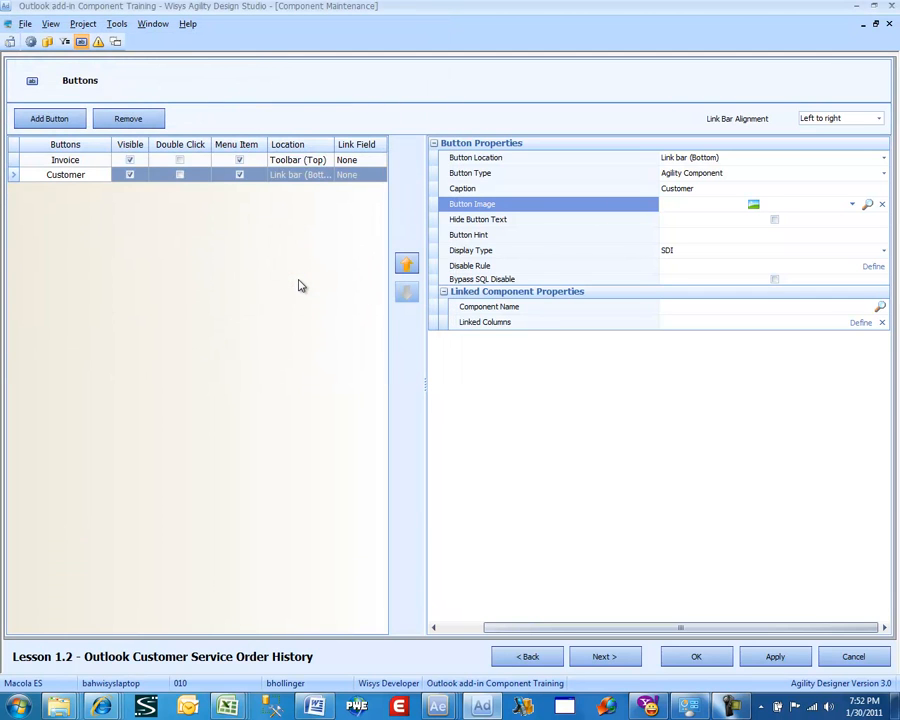
pyautogui.click(756, 206)
pyautogui.click(757, 207)
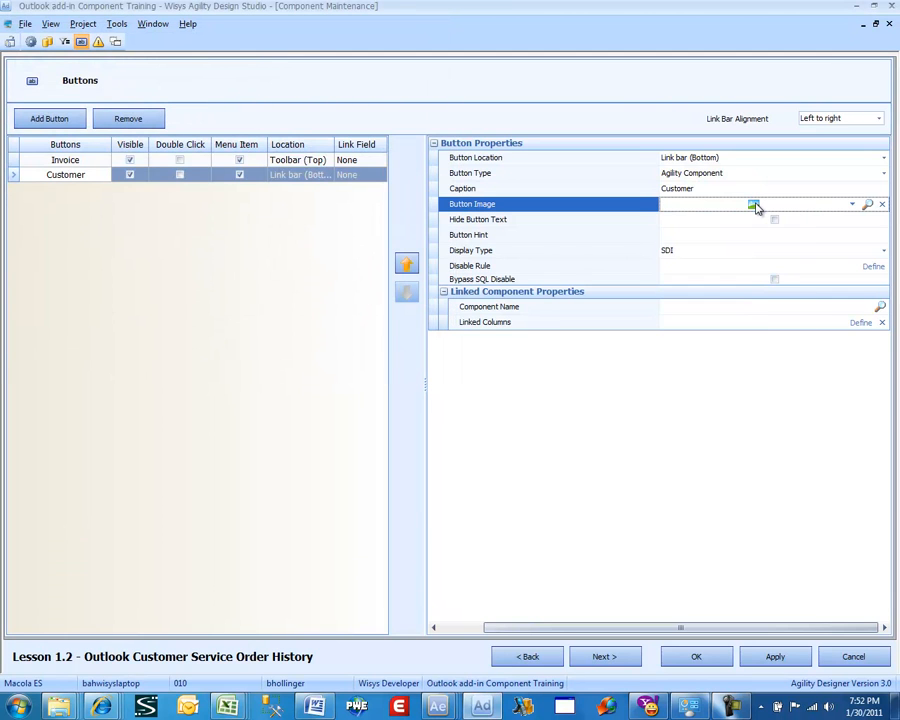
# Link the Customer button to the AR Aging Graph by Cus_no component, searching the component list for ar ag
pyautogui.click(881, 310)
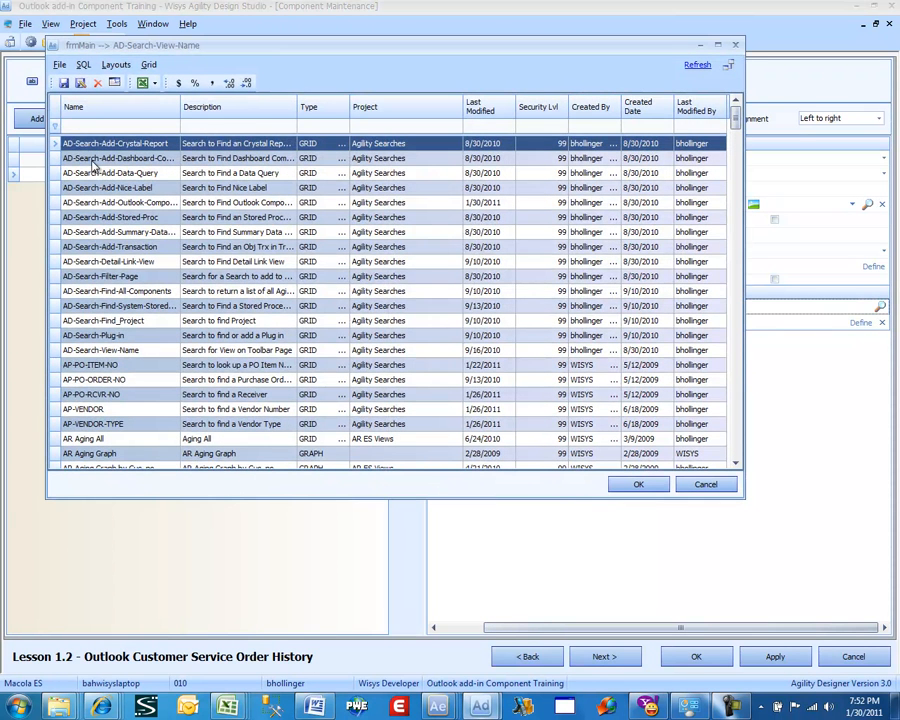
pyautogui.click(82, 124)
pyautogui.write('ar aging')
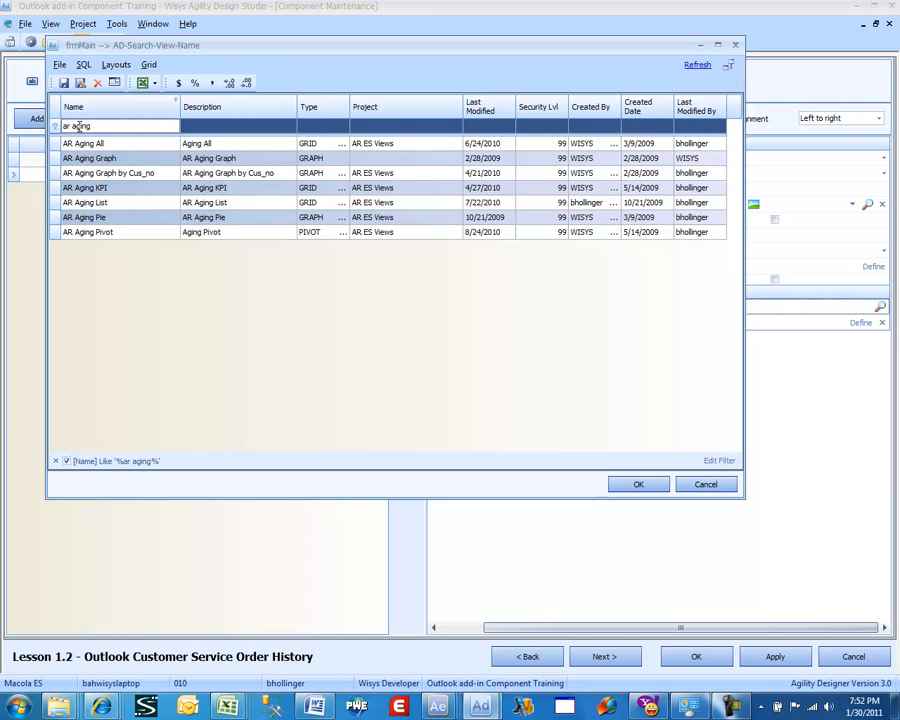
pyautogui.press('Down')
pyautogui.press('Down')
pyautogui.press('Down')
pyautogui.press('Return')
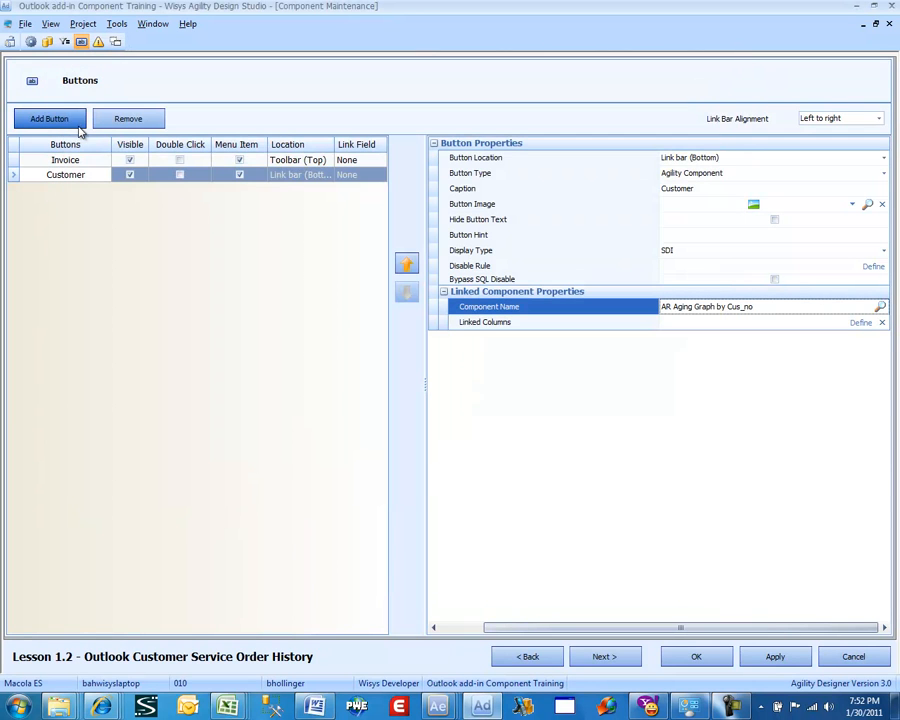
pyautogui.click(858, 323)
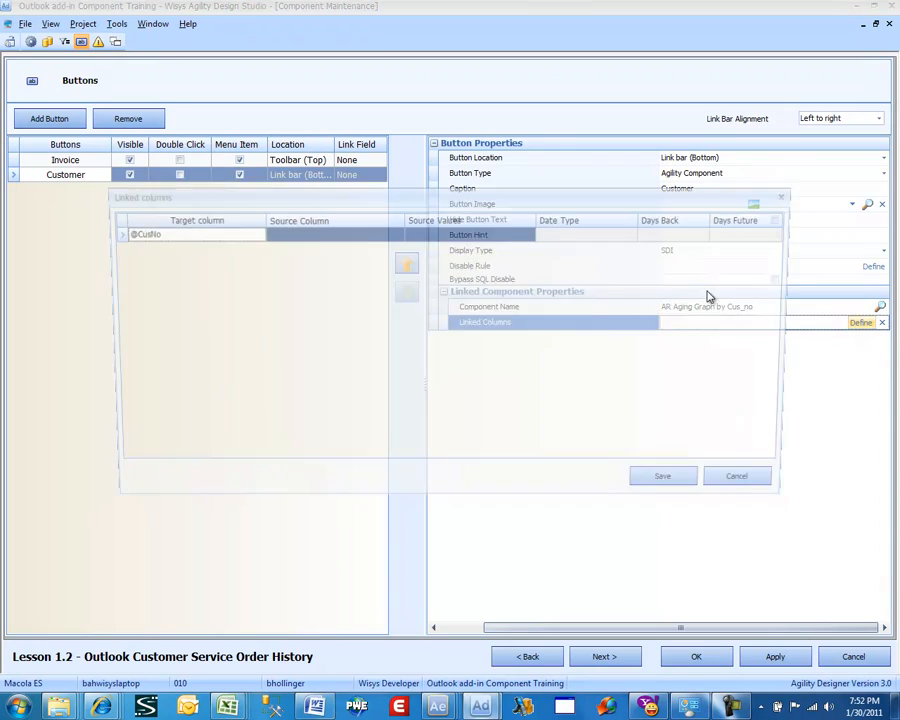
pyautogui.click(397, 233)
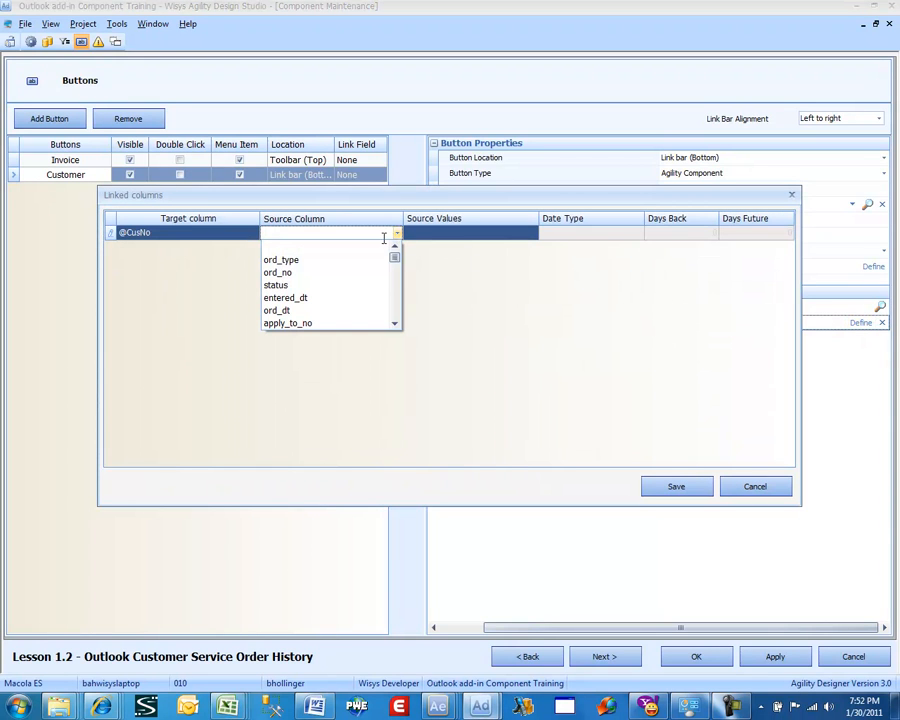
pyautogui.scroll(-1, 365, 291)
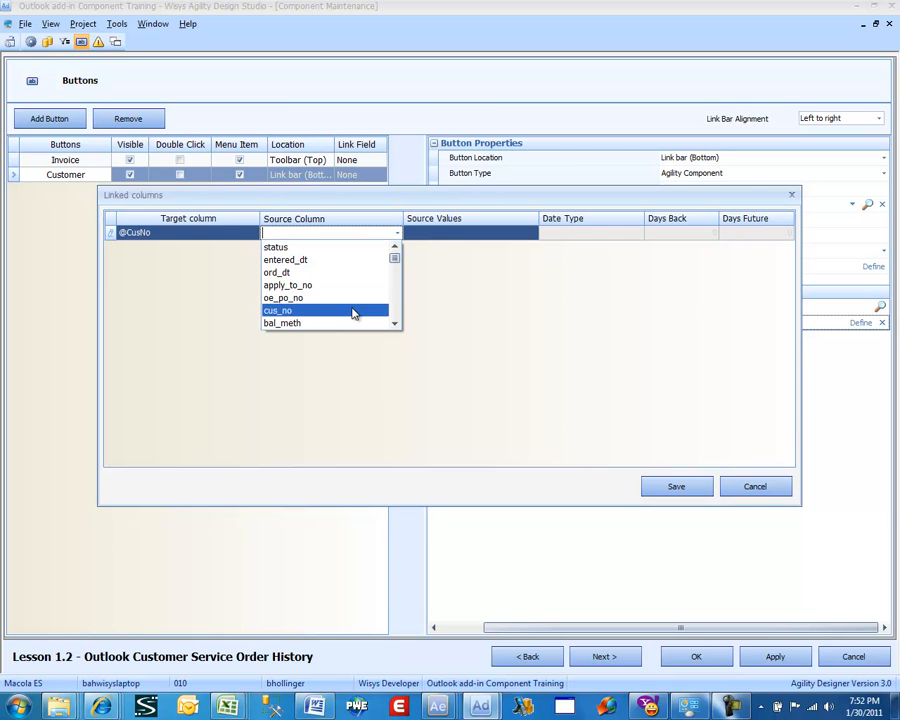
pyautogui.click(354, 310)
pyautogui.click(687, 487)
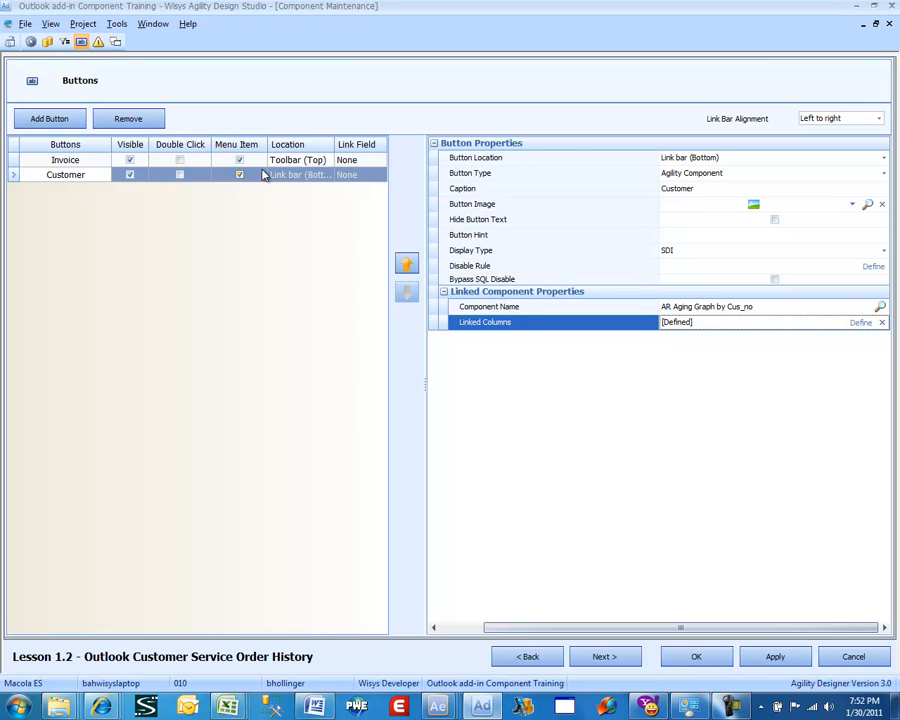
# Move the Customer button's location to Toolbar (Top) and save the component
pyautogui.click(316, 175)
pyautogui.click(300, 188)
pyautogui.click(85, 164)
pyautogui.click(81, 177)
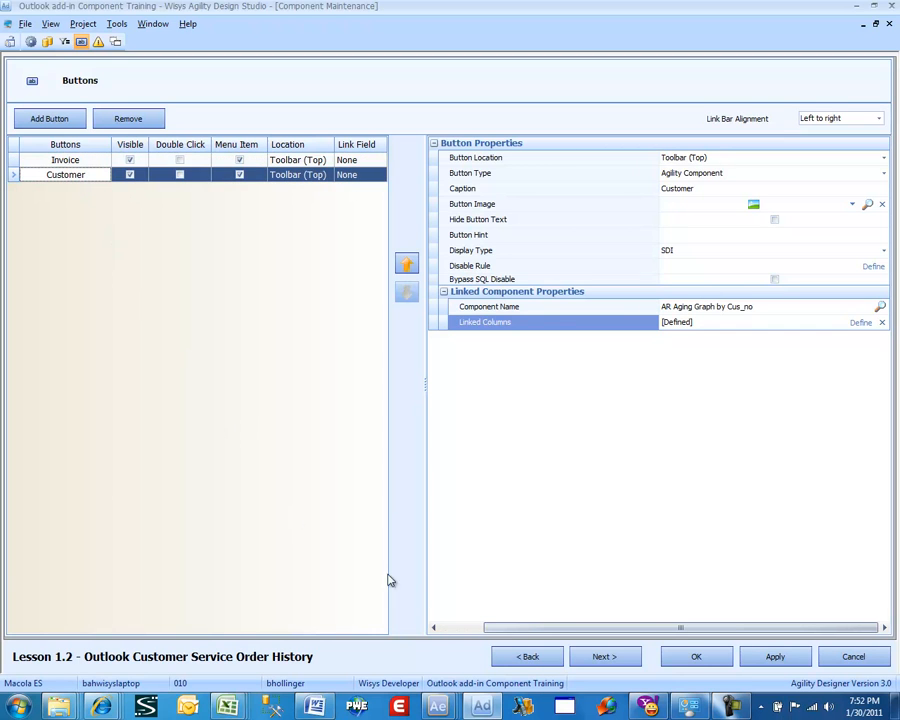
pyautogui.click(690, 656)
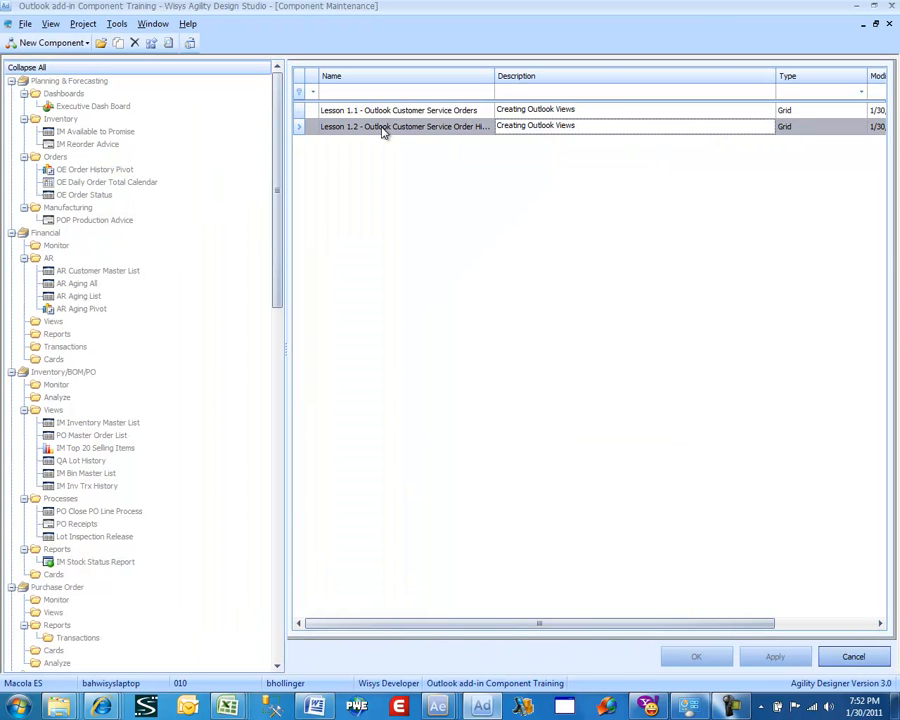
# Preview the Lesson 1.2 component, filtering it by the first customer chosen from the customer lookup
pyautogui.rightClick(382, 129)
pyautogui.click(418, 144)
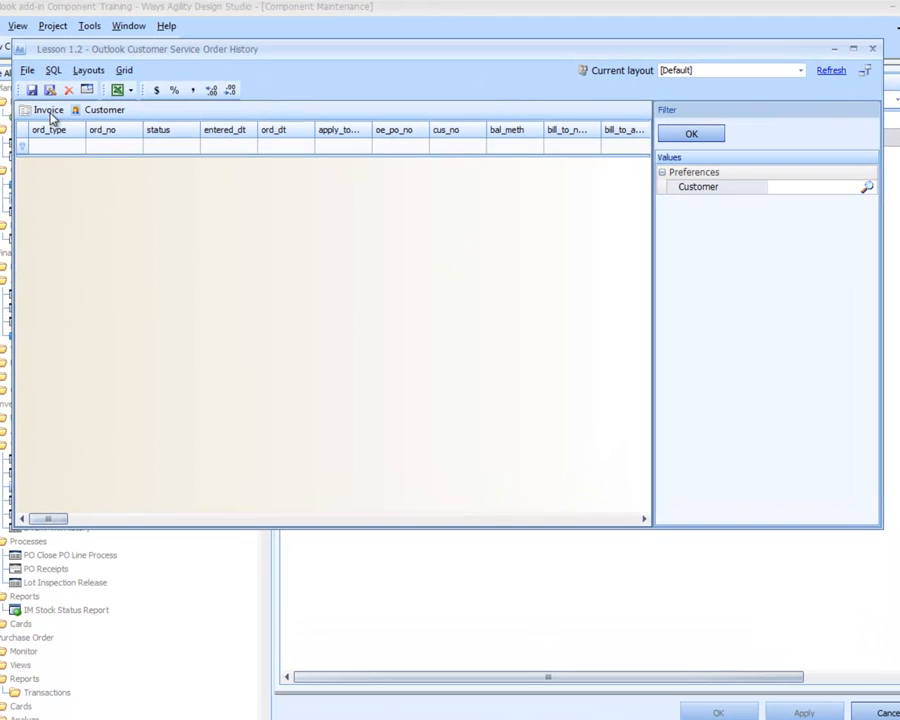
pyautogui.click(867, 187)
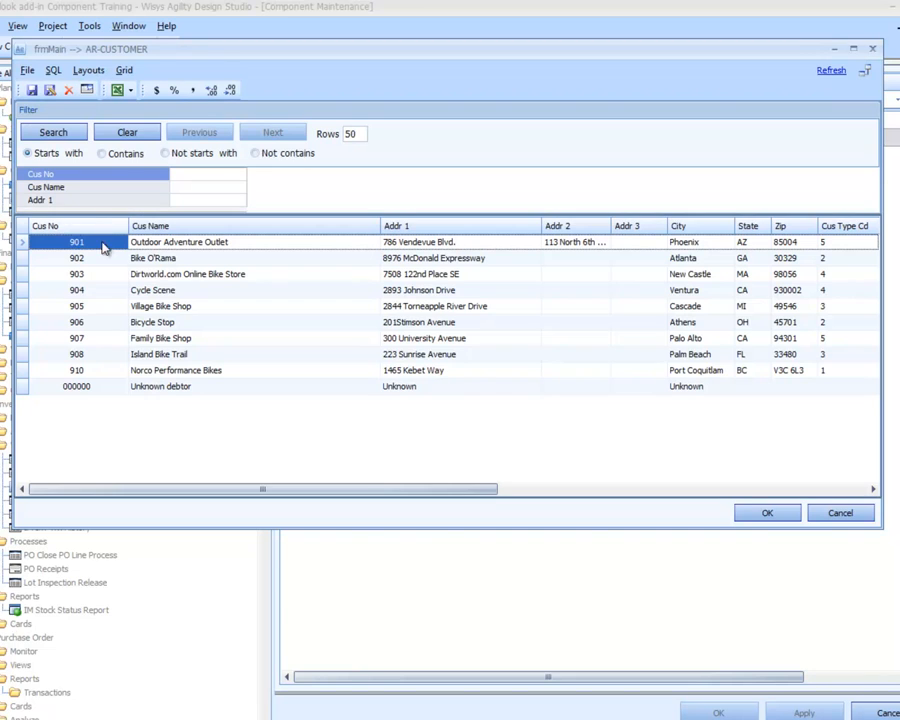
pyautogui.doubleClick(103, 243)
pyautogui.click(691, 133)
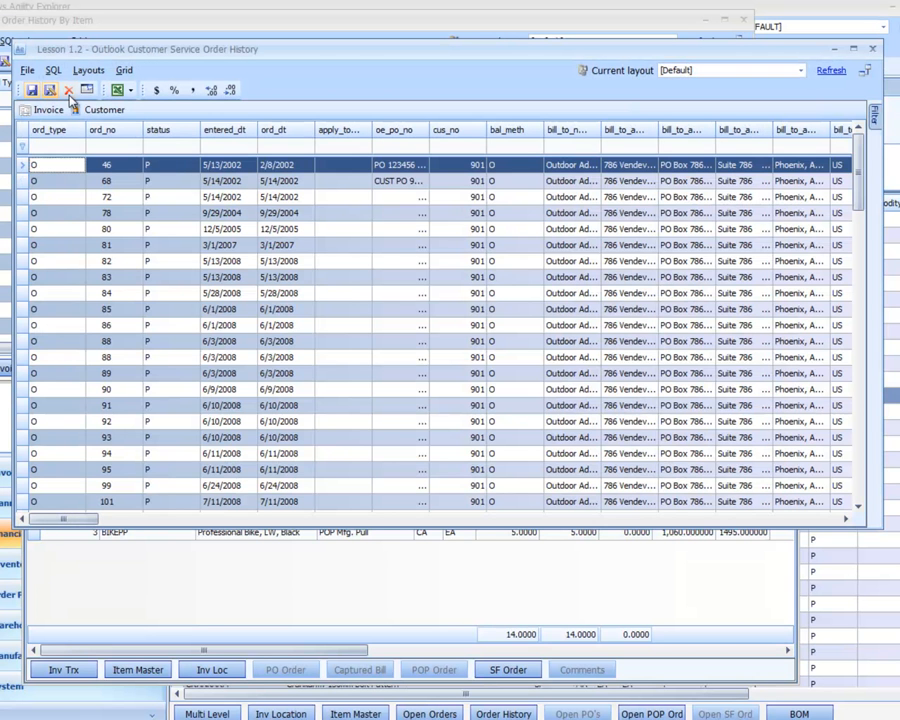
# Reformat the preview grid's column headings, close the preview and the order history dialog, and return to Design Studio
pyautogui.click(87, 91)
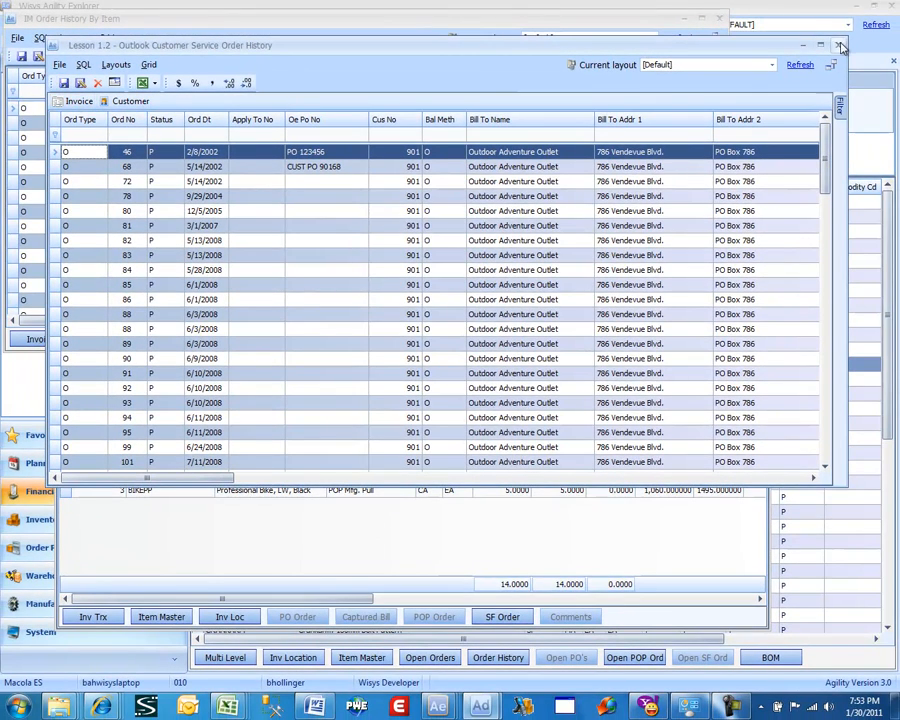
pyautogui.click(837, 45)
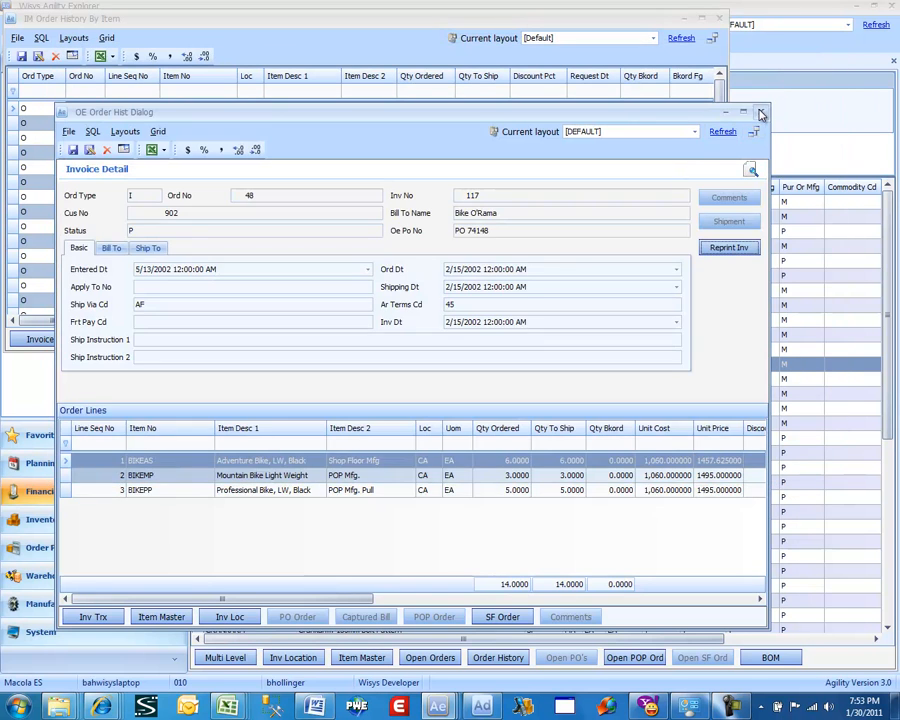
pyautogui.click(759, 111)
pyautogui.click(484, 707)
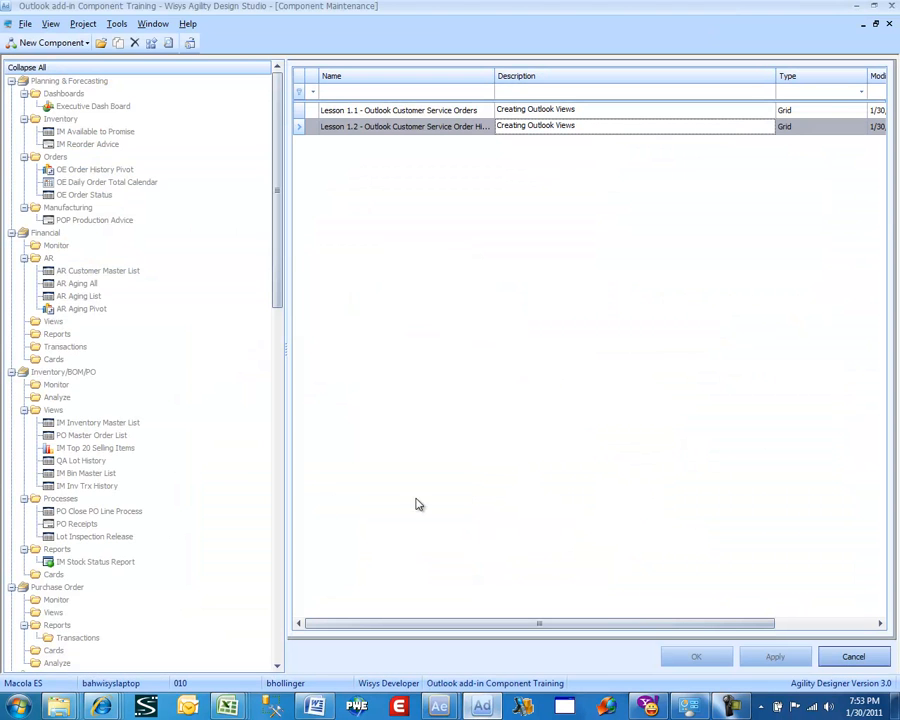